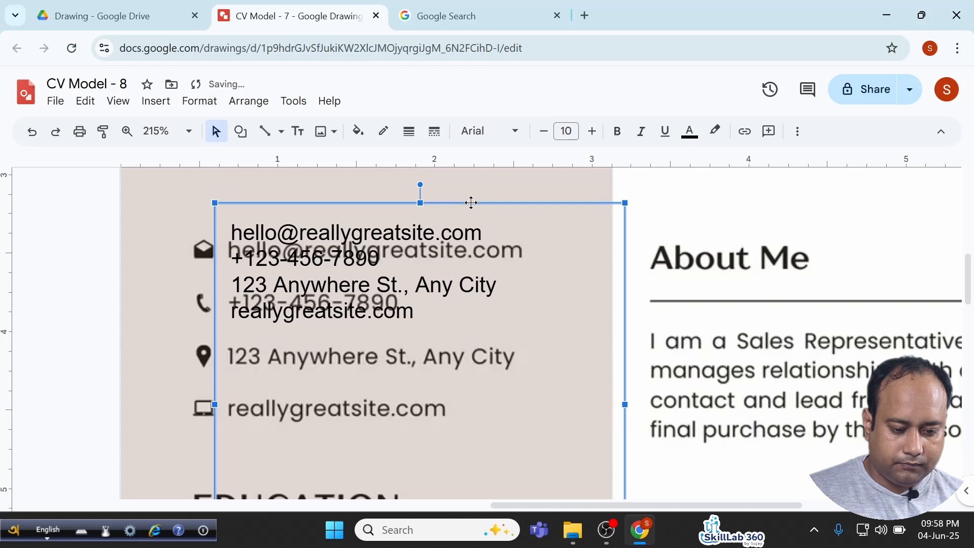
Align the contact details text box with the template's contact text and set its font size to 12.
{"action": "left_click_drag", "start_coordinate": [472, 203], "coordinate": [469, 208]}
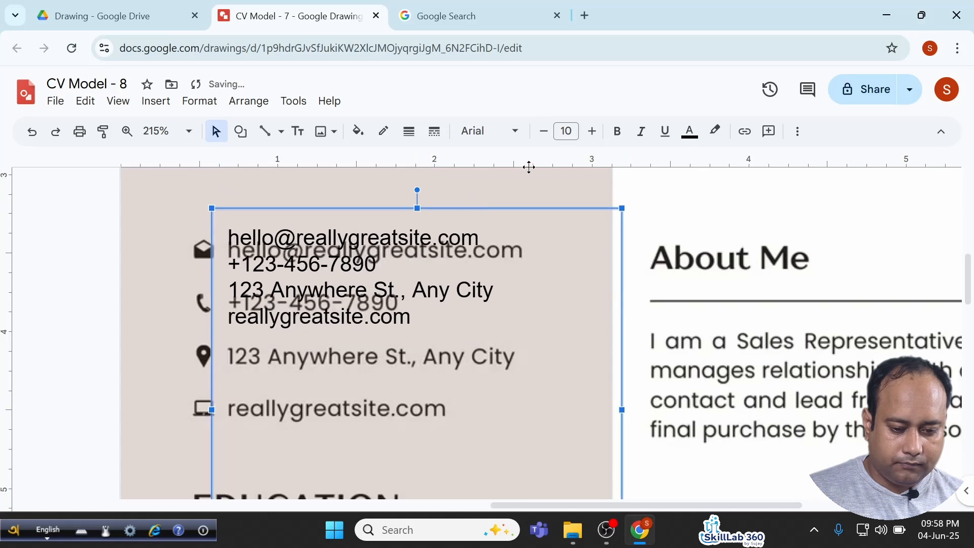
{"action": "left_click", "coordinate": [591, 131]}
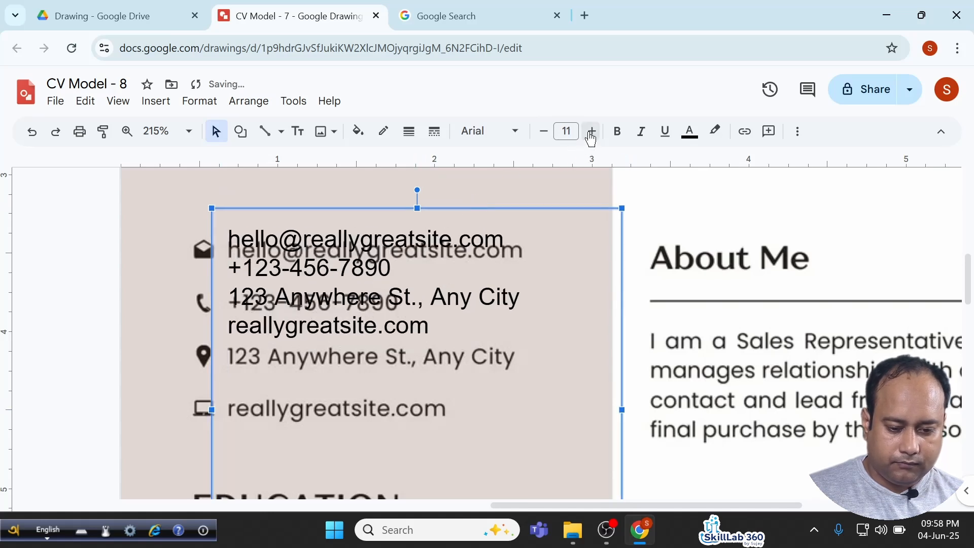
{"action": "left_click", "coordinate": [592, 131]}
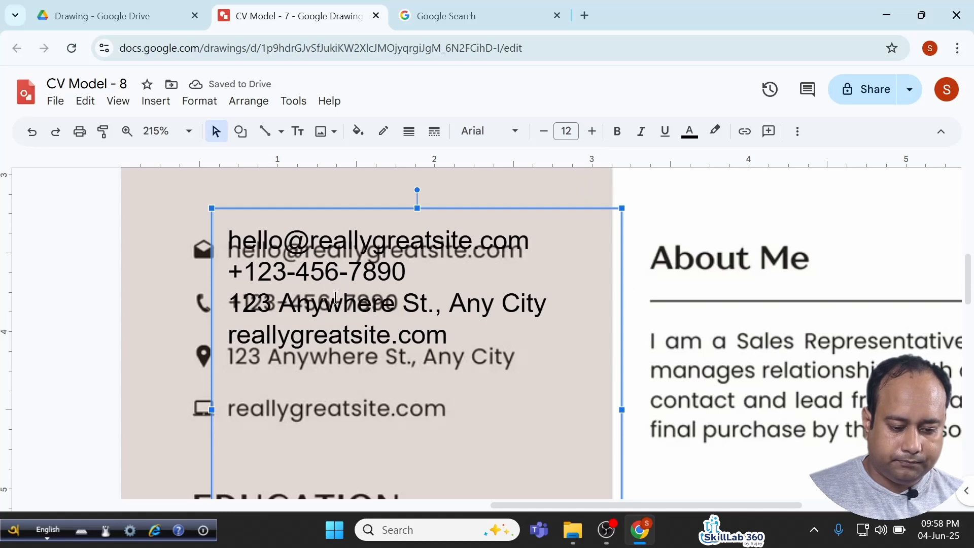
Set the line spacing of all the contact details text to a custom value of 1.7.
{"action": "left_click", "coordinate": [326, 278]}
{"action": "key", "text": "ctrl+a"}
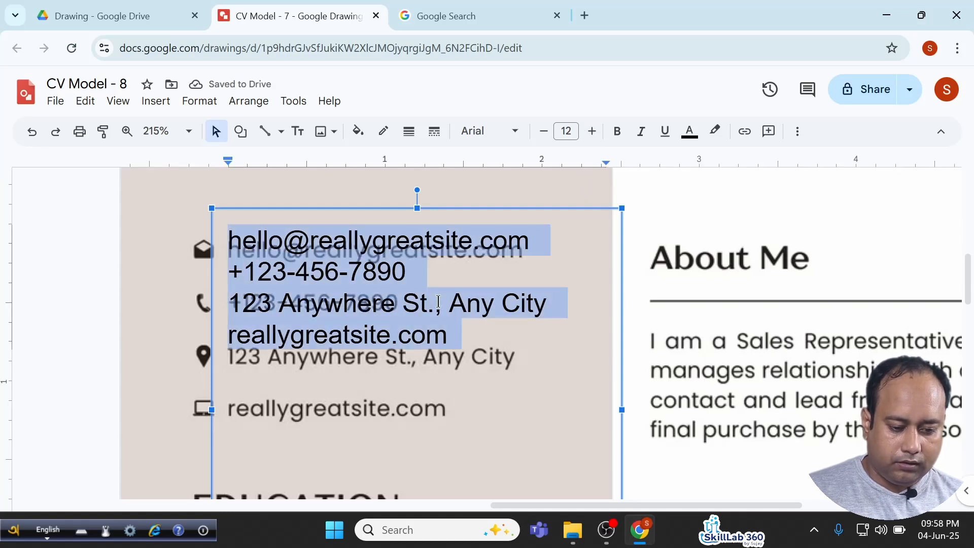
{"action": "left_click", "coordinate": [798, 133]}
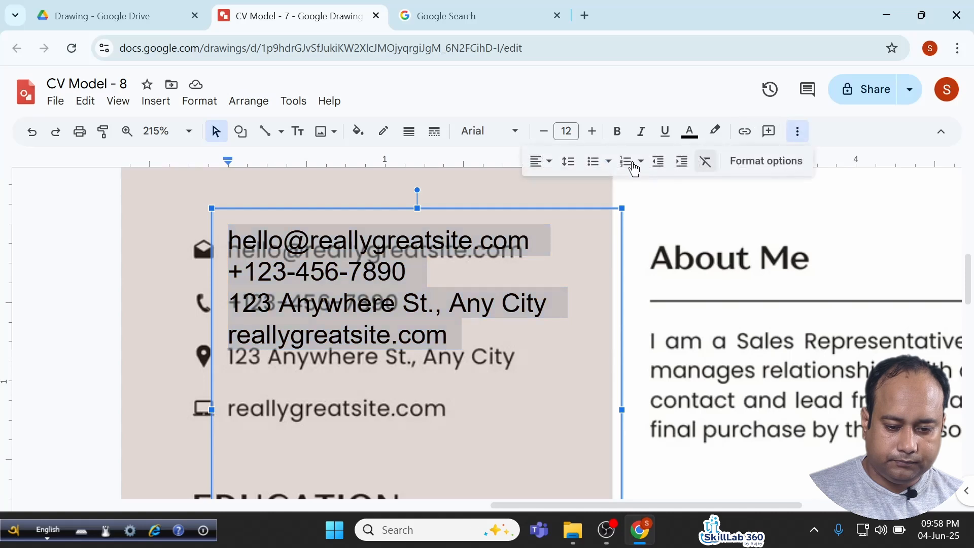
{"action": "left_click", "coordinate": [568, 161]}
{"action": "left_click", "coordinate": [602, 237]}
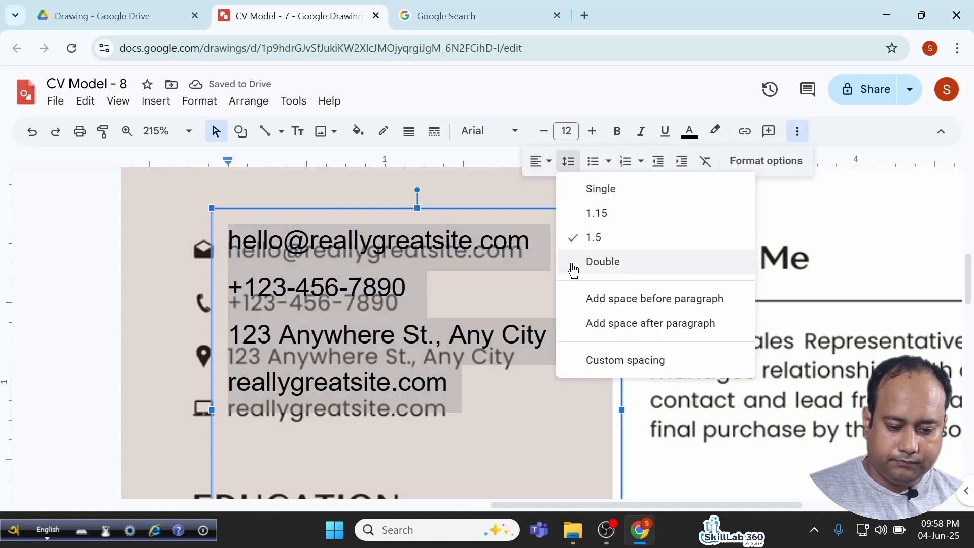
{"action": "left_click", "coordinate": [640, 361]}
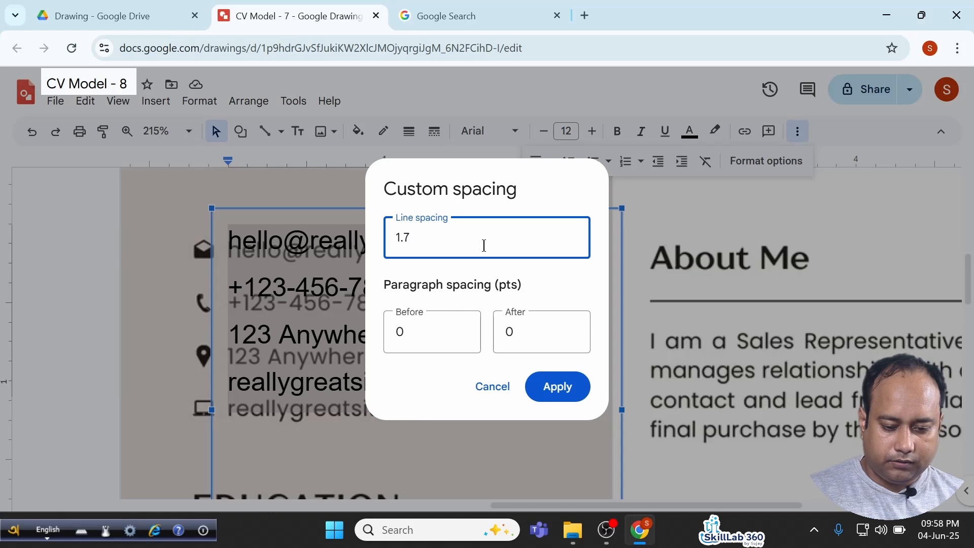
{"action": "left_click", "coordinate": [570, 397]}
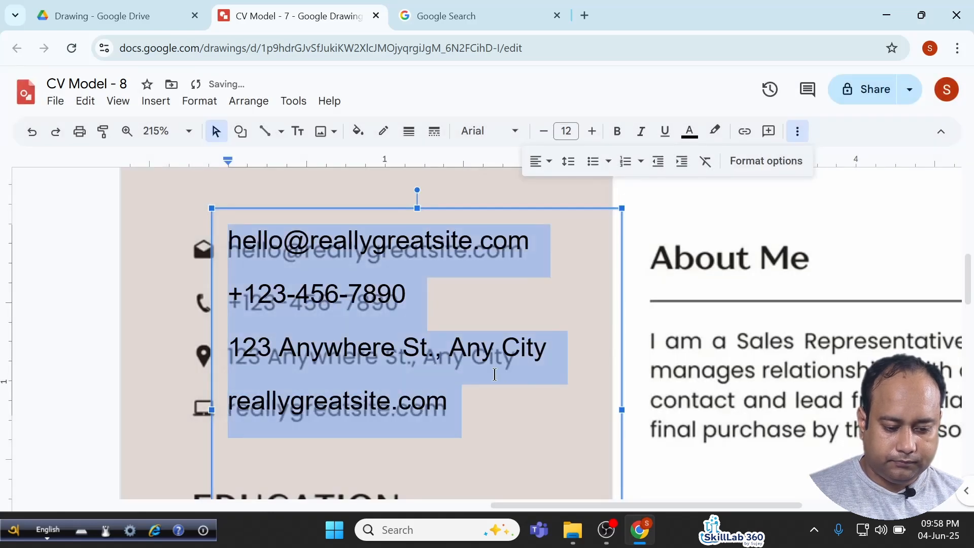
Fit the contact details text box around its four lines and move it down onto the template's matching lines.
{"action": "scroll", "coordinate": [492, 375], "scroll_direction": "down", "scroll_amount": 3}
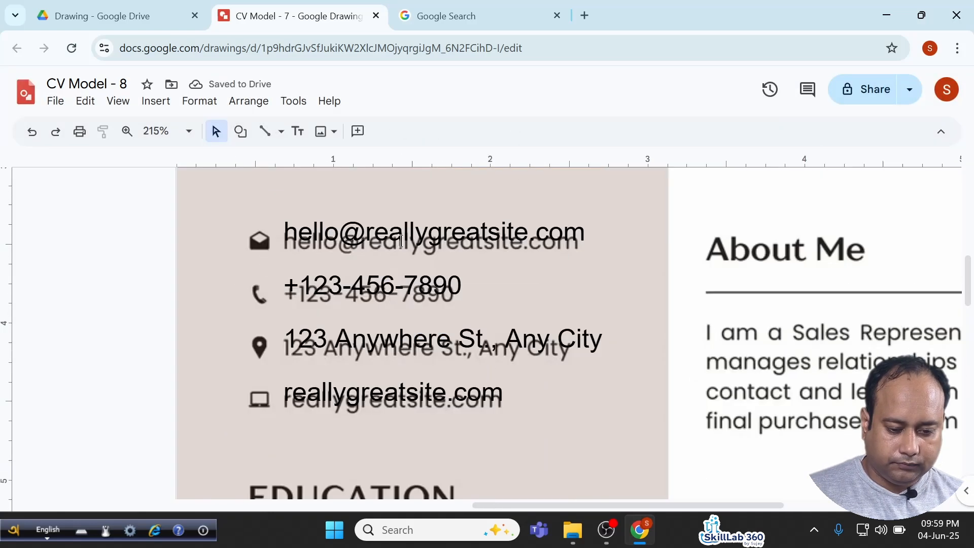
{"action": "left_click", "coordinate": [408, 232]}
{"action": "left_click", "coordinate": [411, 202]}
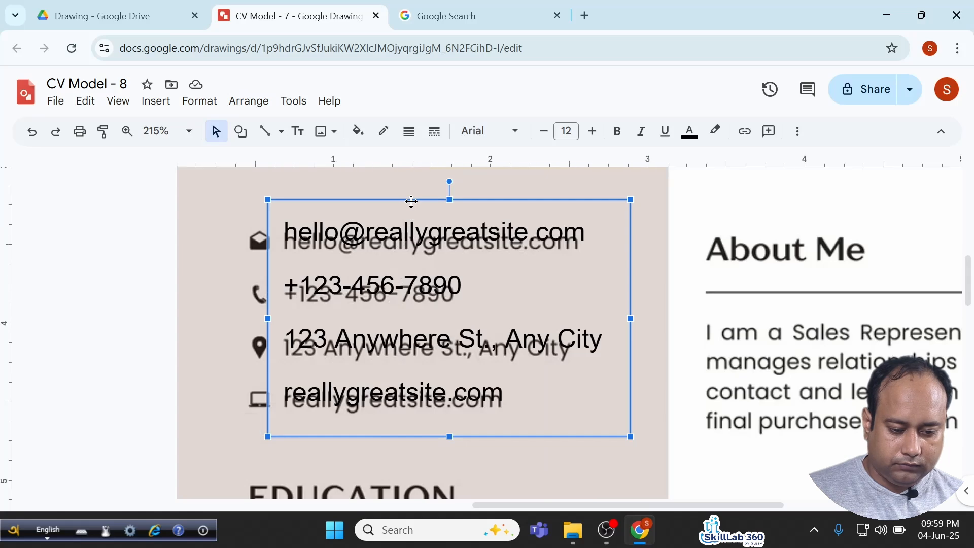
{"action": "left_click_drag", "start_coordinate": [411, 202], "coordinate": [411, 208]}
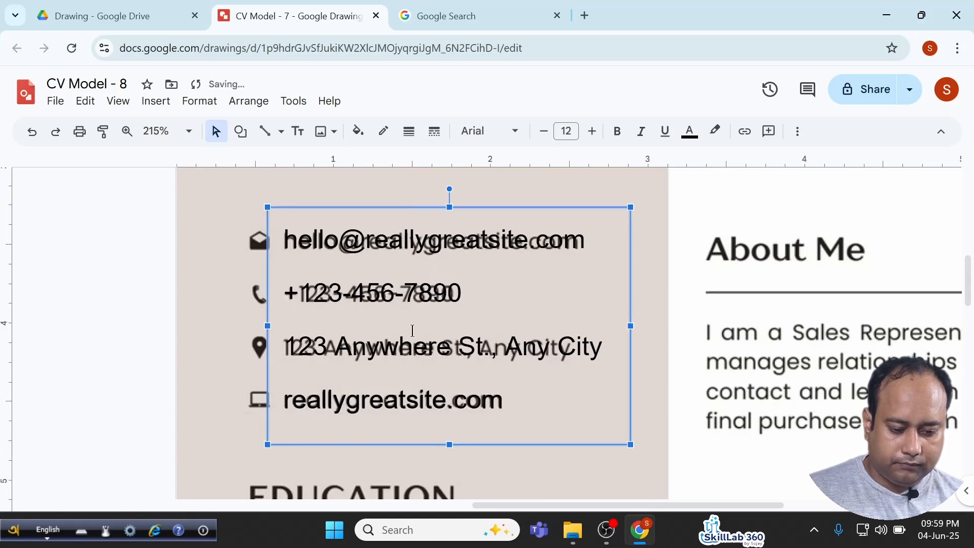
Cut the About Me heading and paragraph from the source text and paste them into a new text box beside the CV.
{"action": "scroll", "coordinate": [412, 330], "scroll_direction": "down", "scroll_amount": 2, "text": "ctrl"}
{"action": "scroll", "coordinate": [418, 337], "scroll_direction": "down", "scroll_amount": 1, "text": "ctrl"}
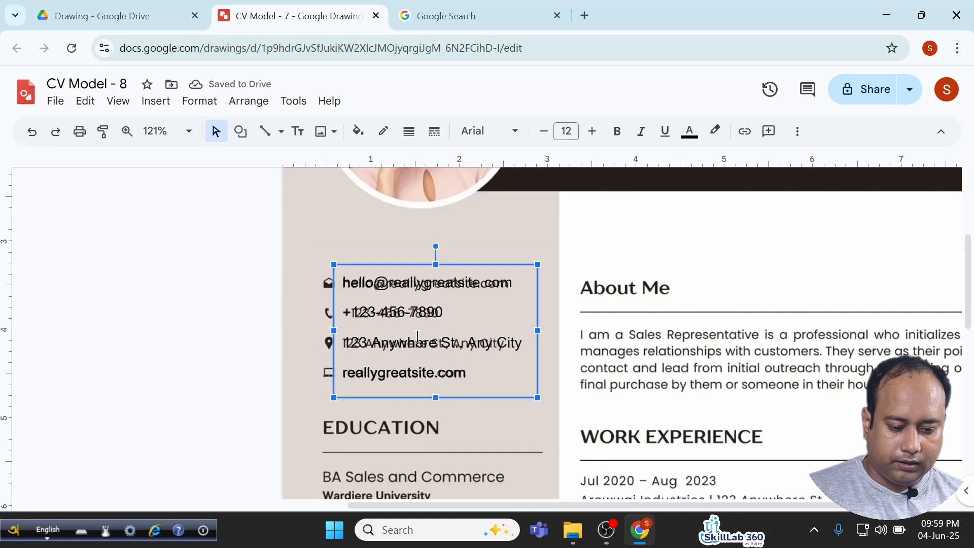
{"action": "left_click", "coordinate": [152, 307]}
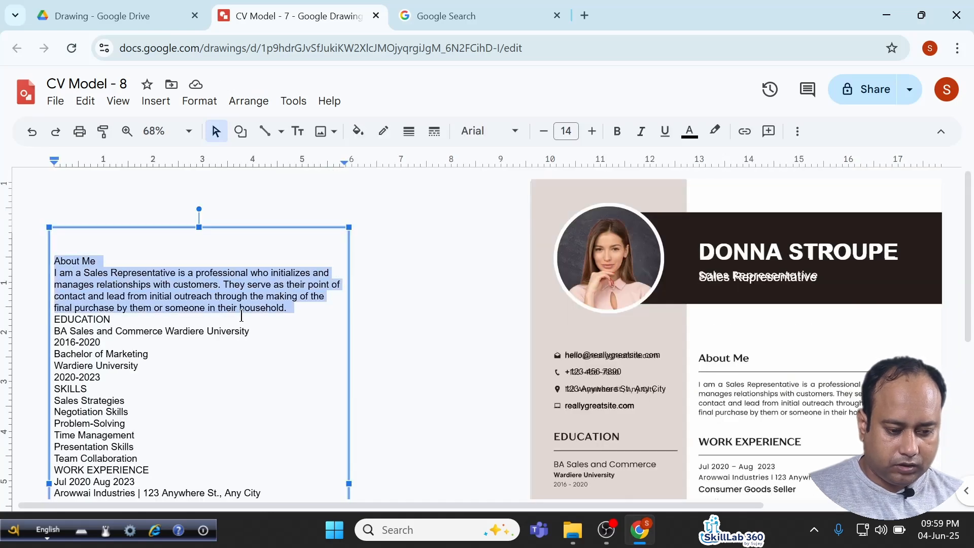
{"action": "key", "text": "Delete"}
{"action": "left_click", "coordinate": [298, 131]}
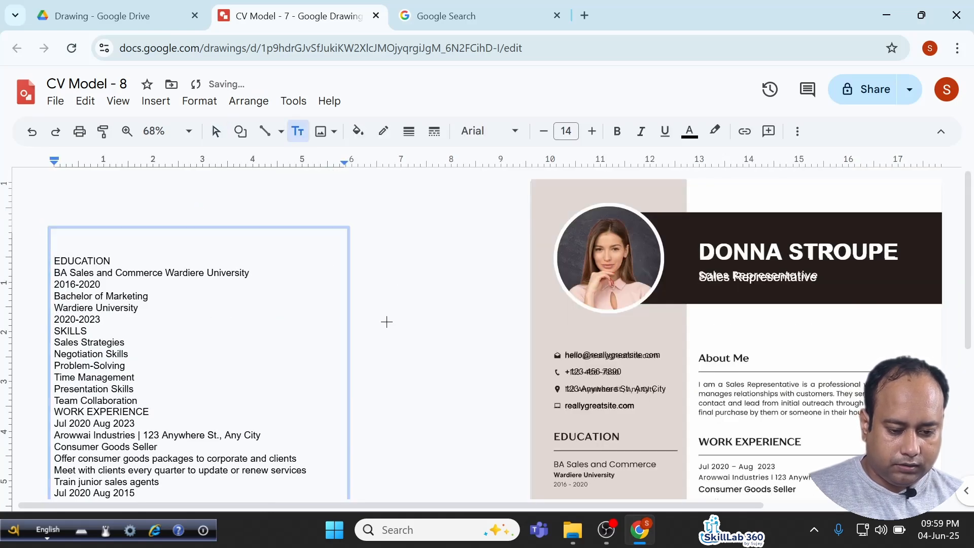
{"action": "left_click_drag", "start_coordinate": [388, 322], "coordinate": [498, 439]}
{"action": "type", "text": "About Me I am a Sales Representative is a professional who initializes and manages relationships with customers. They serve as their point of contact and lead from initial outreach through the making of the final purchase by them or someone in their household."}
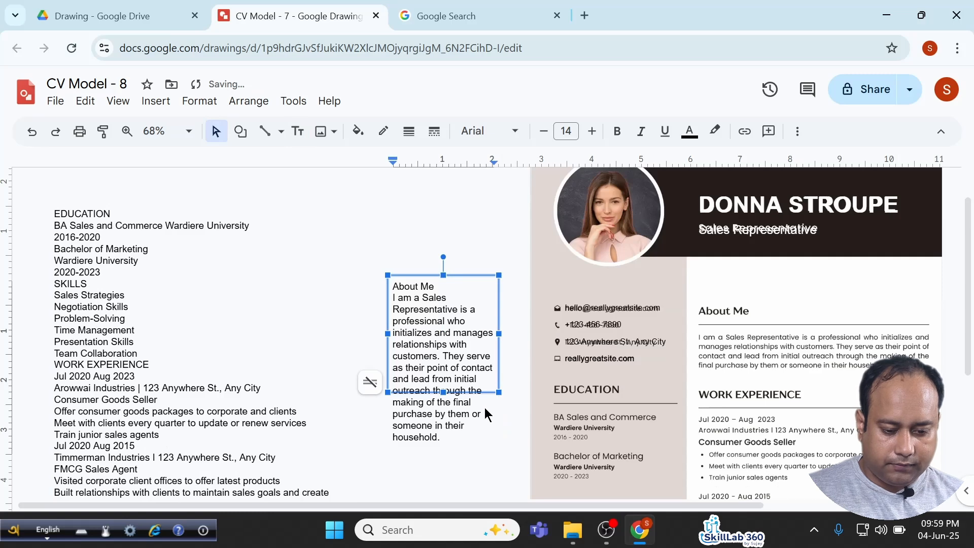
Place the About Me text box over the template's About Me section and widen it to the page's right edge.
{"action": "left_click_drag", "start_coordinate": [469, 277], "coordinate": [797, 300]}
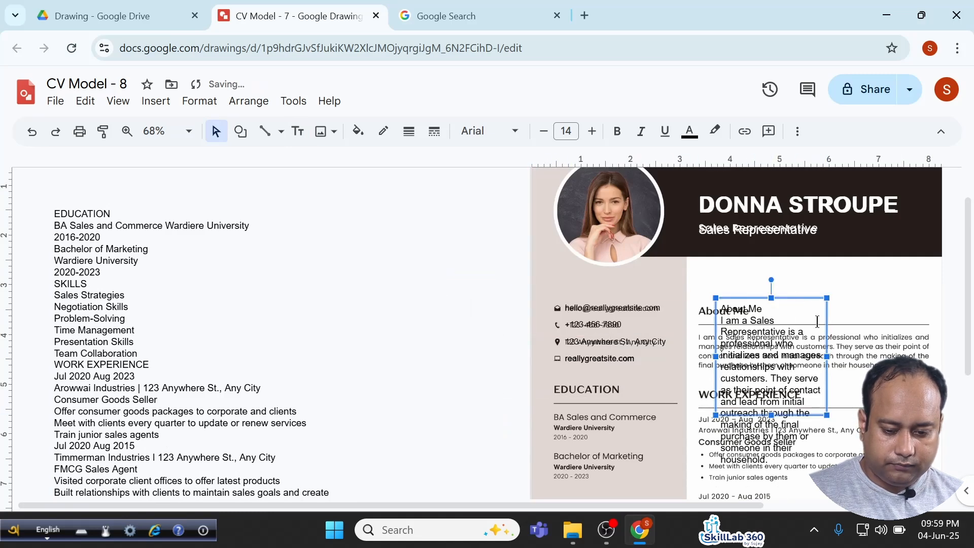
{"action": "scroll", "coordinate": [817, 321], "scroll_direction": "up", "scroll_amount": 5}
{"action": "scroll", "coordinate": [815, 320], "scroll_direction": "right", "scroll_amount": 3}
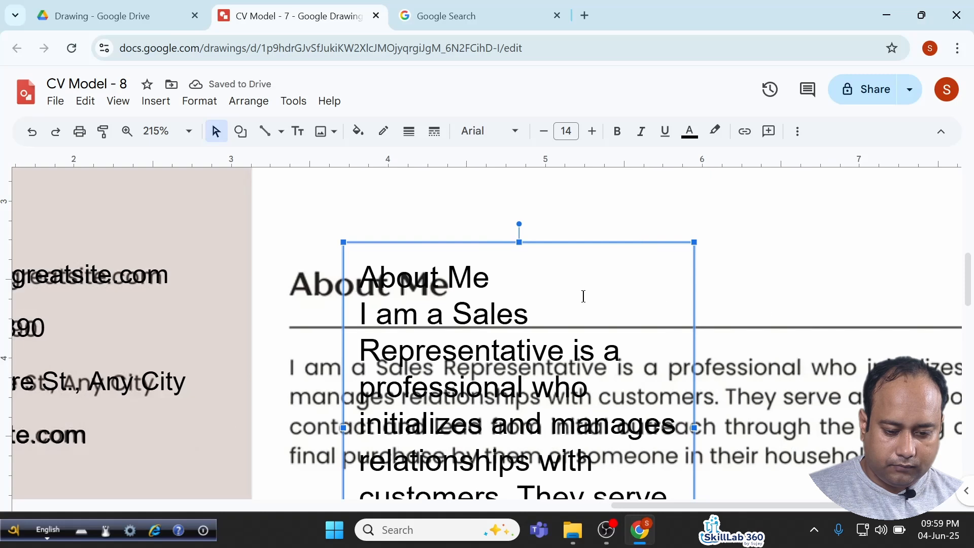
{"action": "left_click_drag", "start_coordinate": [577, 241], "coordinate": [509, 237]}
{"action": "scroll", "coordinate": [581, 295], "scroll_direction": "down", "scroll_amount": 5}
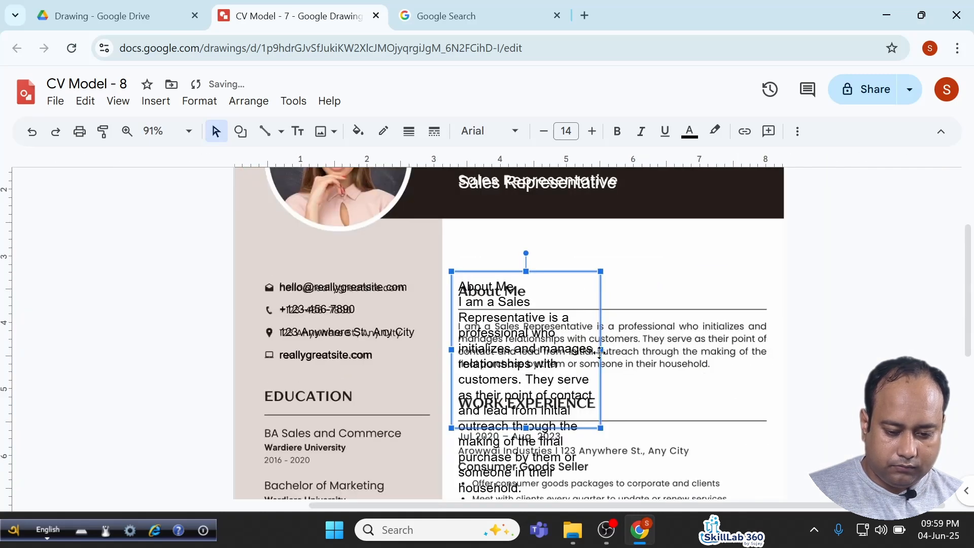
{"action": "left_click_drag", "start_coordinate": [629, 350], "coordinate": [783, 350]}
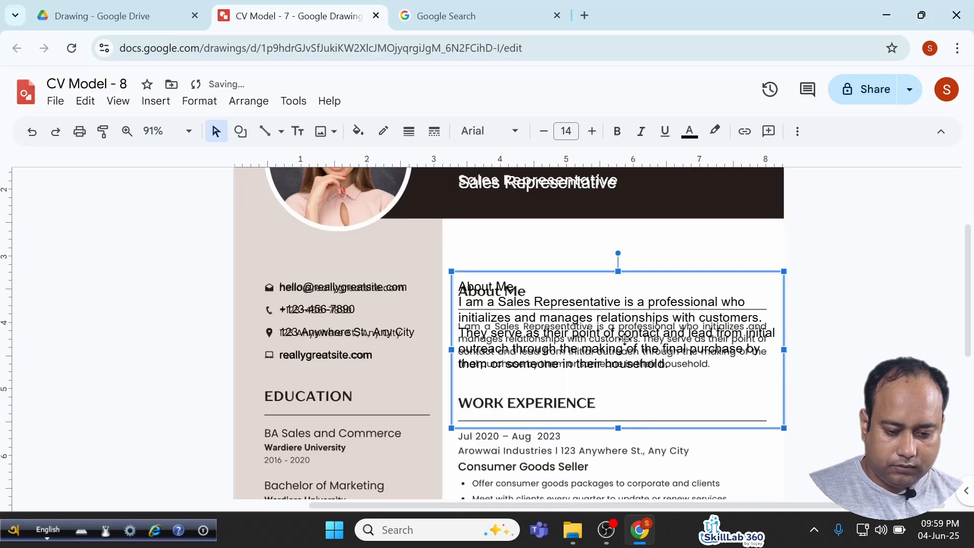
Make the About Me heading bold at size 17 and move its text box down to match the template heading.
{"action": "scroll", "coordinate": [625, 340], "scroll_direction": "up", "scroll_amount": 5}
{"action": "double_click", "coordinate": [376, 241]}
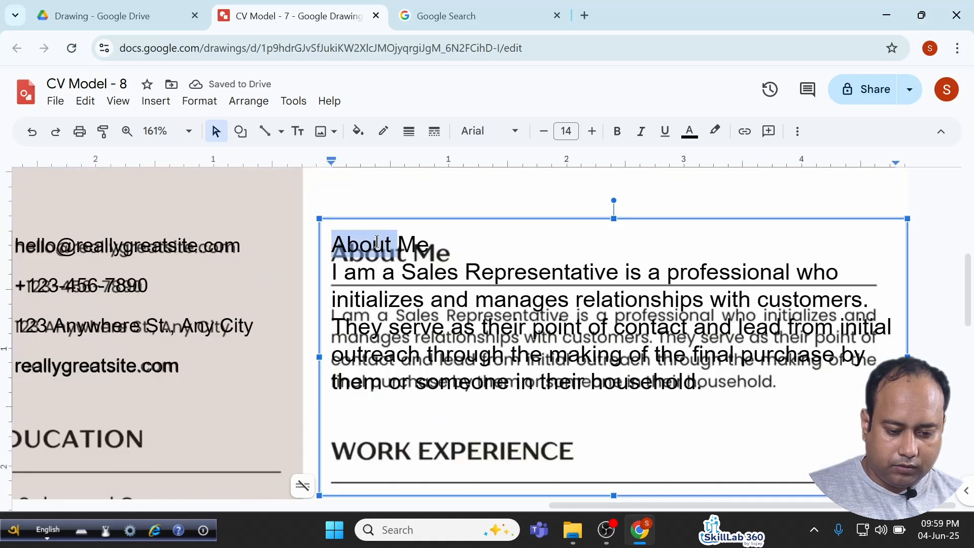
{"action": "triple_click", "coordinate": [377, 241]}
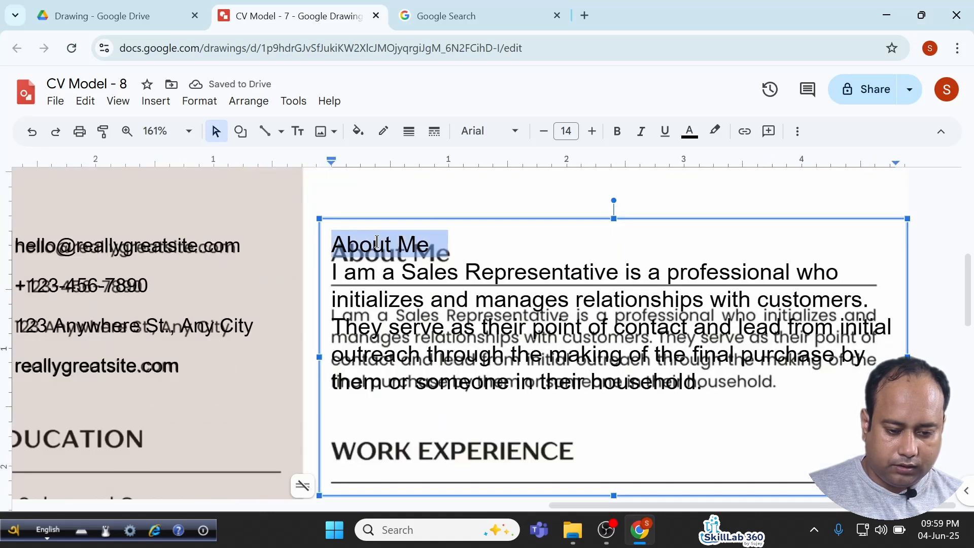
{"action": "left_click", "coordinate": [592, 131]}
{"action": "left_click", "coordinate": [592, 132]}
{"action": "left_click", "coordinate": [592, 131]}
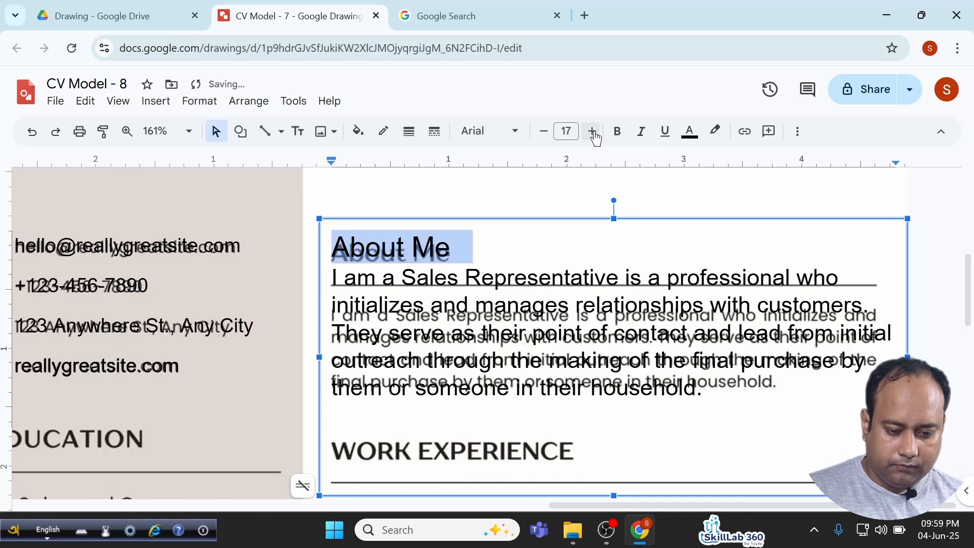
{"action": "left_click", "coordinate": [617, 131]}
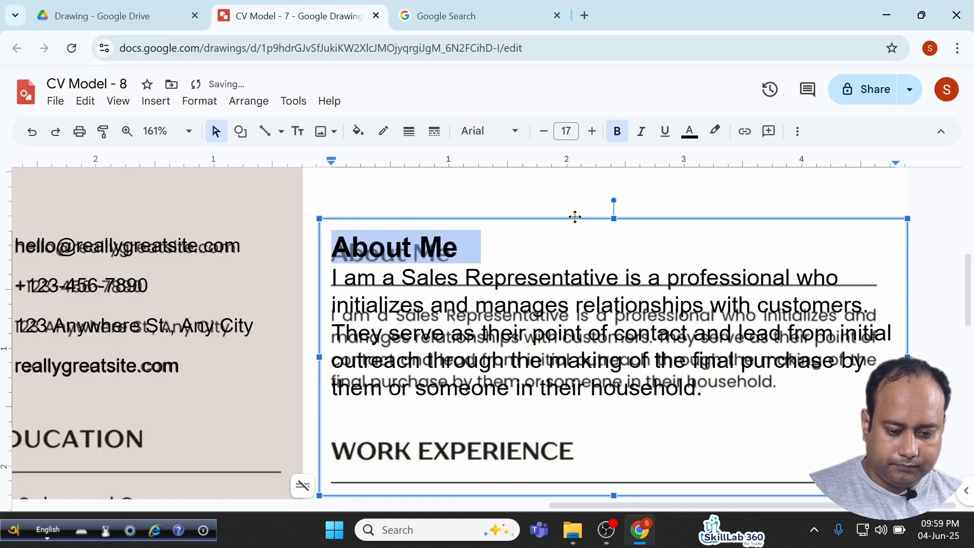
{"action": "left_click", "coordinate": [575, 219]}
{"action": "left_click_drag", "start_coordinate": [575, 219], "coordinate": [575, 229]}
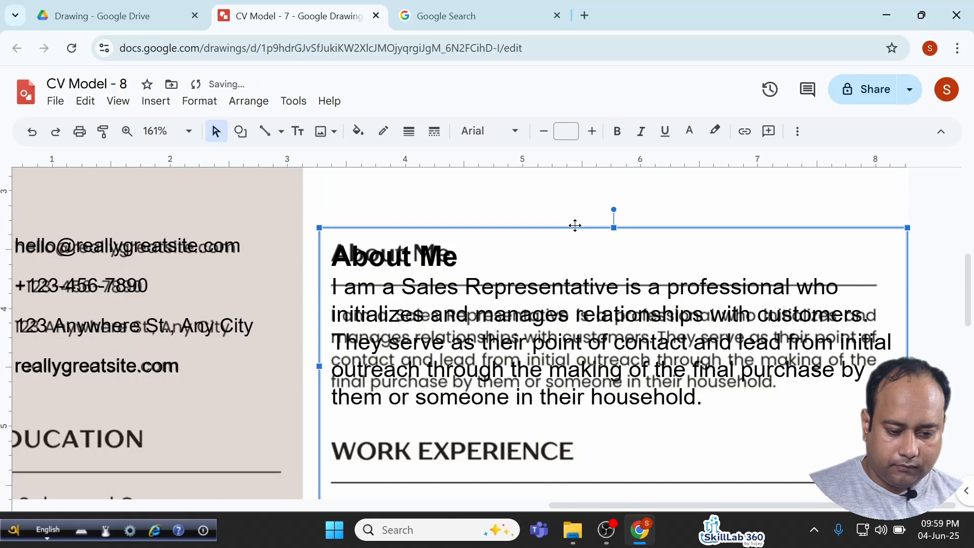
Set the font size of the About Me paragraph below the heading to 11.
{"action": "left_click_drag", "start_coordinate": [334, 287], "coordinate": [725, 421]}
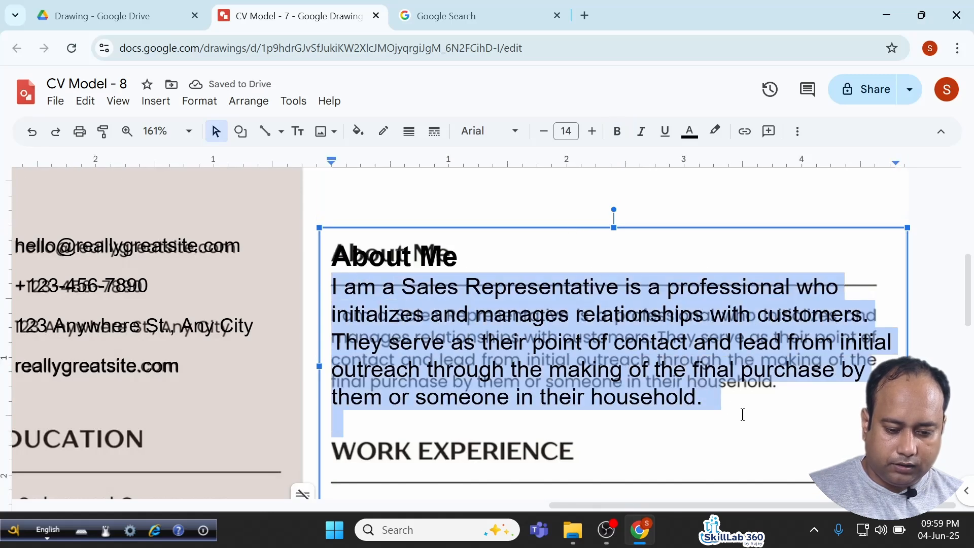
{"action": "left_click", "coordinate": [543, 131]}
{"action": "left_click", "coordinate": [544, 131]}
{"action": "left_click", "coordinate": [544, 131]}
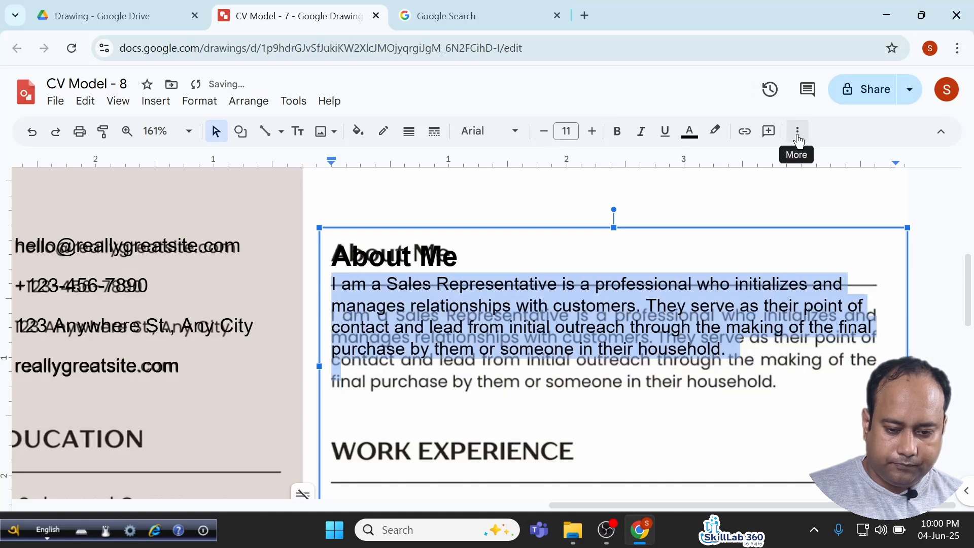
Justify the About Me paragraph and narrow its text box so the lines end at the template's divider line end.
{"action": "left_click", "coordinate": [796, 133]}
{"action": "left_click", "coordinate": [545, 162]}
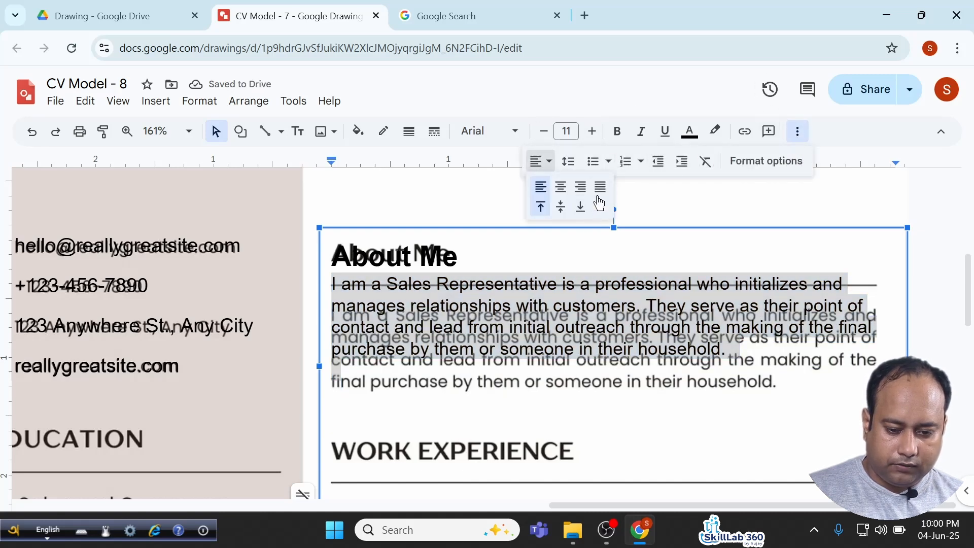
{"action": "left_click", "coordinate": [597, 187]}
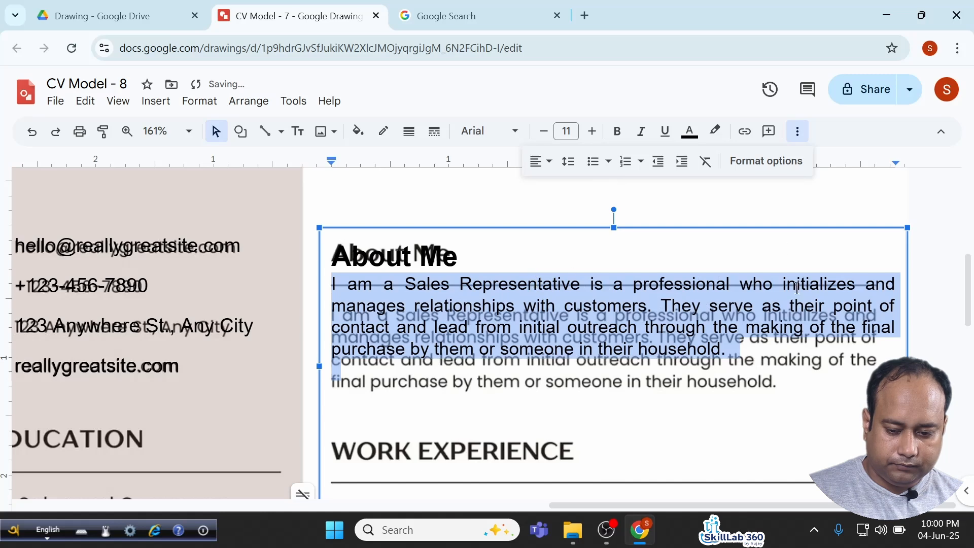
{"action": "left_click_drag", "start_coordinate": [907, 365], "coordinate": [884, 366]}
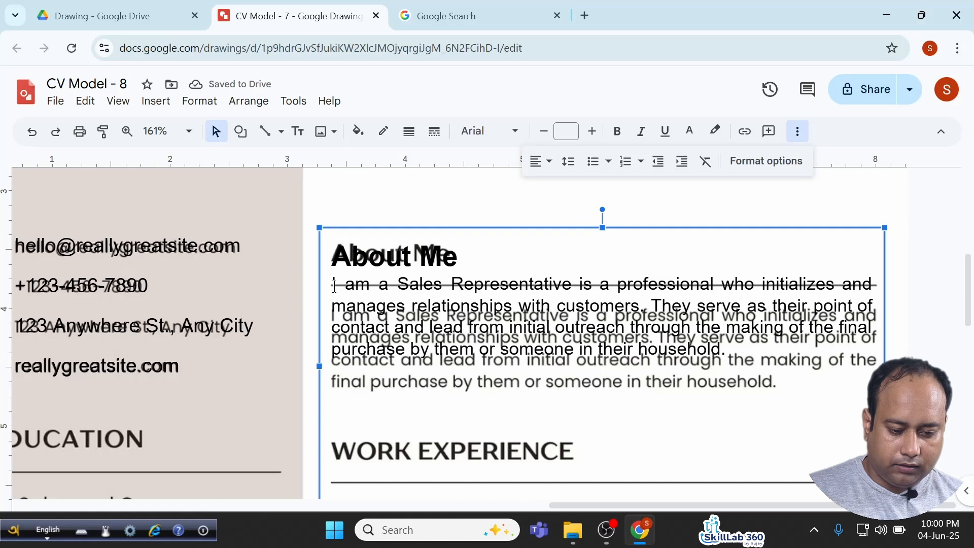
Insert an empty line between the About Me heading and paragraph and set that line's font size to 16.
{"action": "left_click", "coordinate": [335, 285]}
{"action": "key", "text": "Return"}
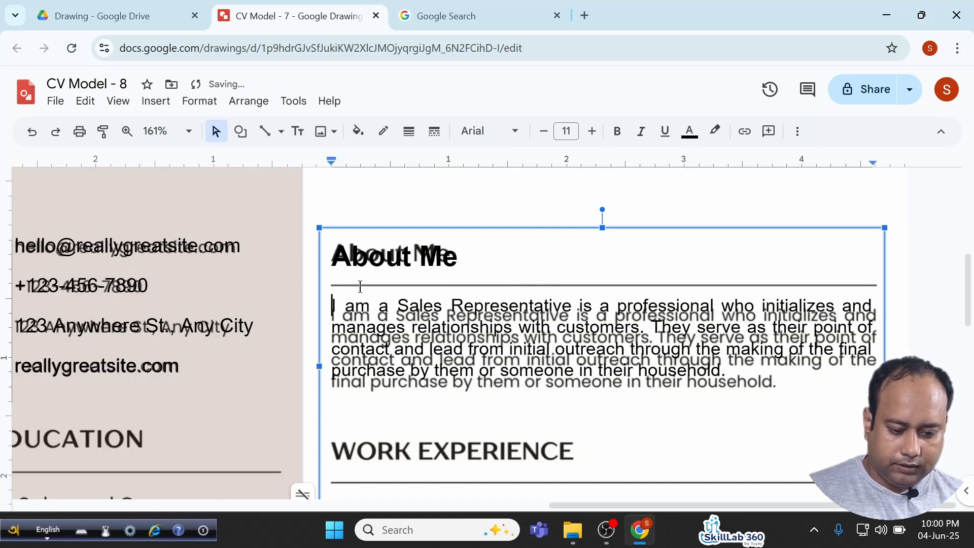
{"action": "double_click", "coordinate": [339, 287]}
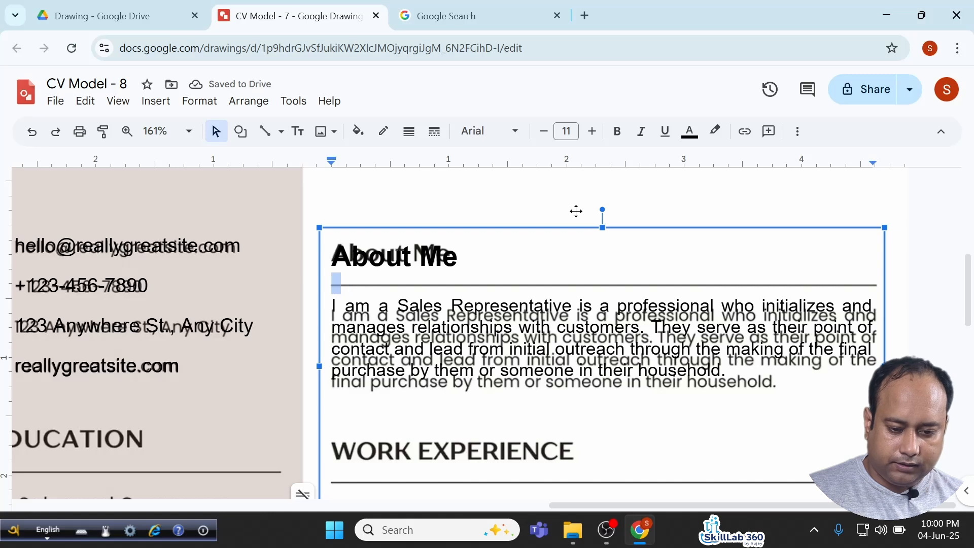
{"action": "left_click", "coordinate": [593, 135]}
{"action": "left_click", "coordinate": [593, 136]}
{"action": "left_click", "coordinate": [593, 136]}
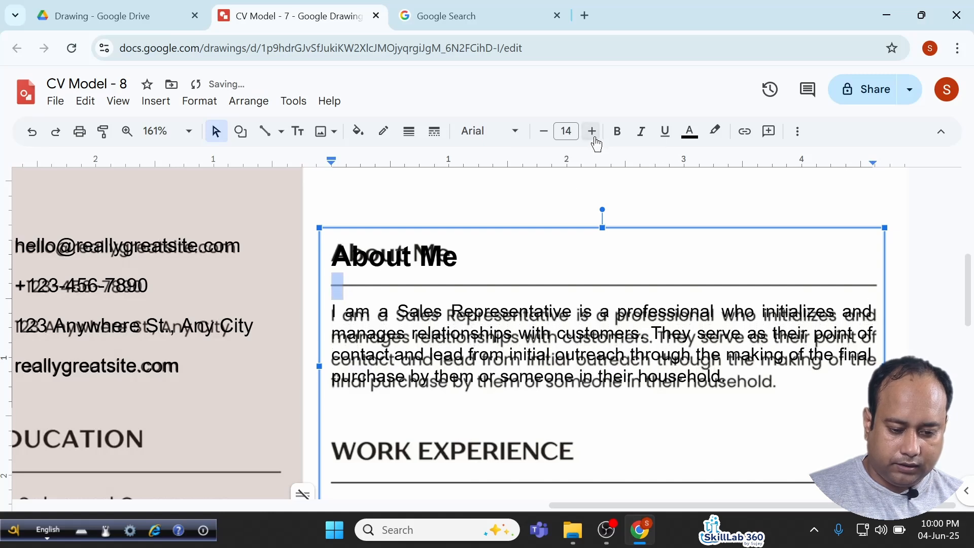
{"action": "left_click", "coordinate": [594, 136]}
{"action": "left_click", "coordinate": [594, 136]}
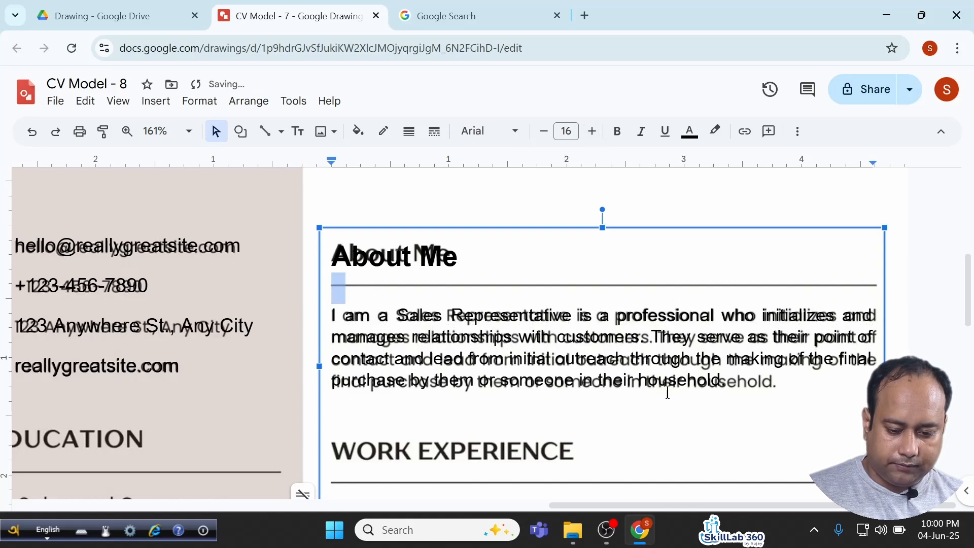
{"action": "left_click", "coordinate": [609, 384]}
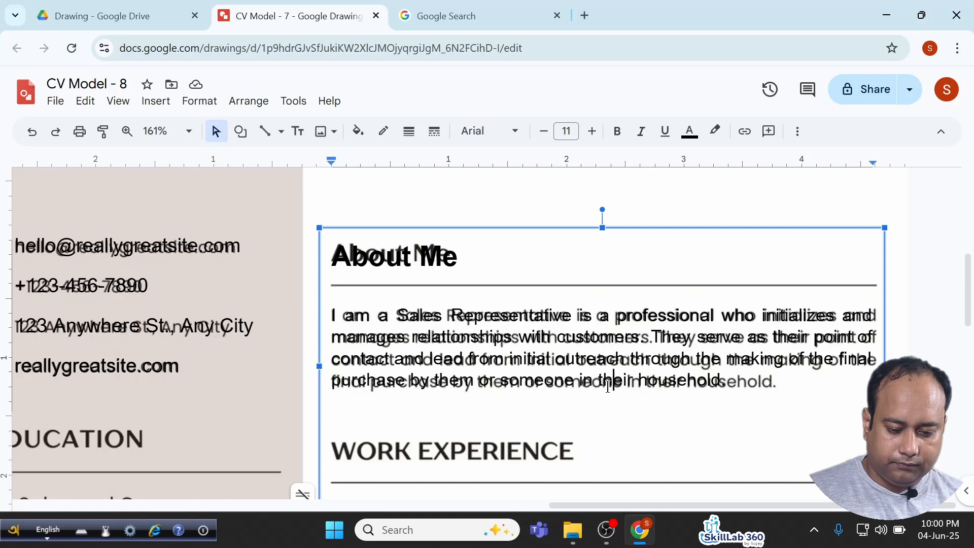
Shorten the About Me text box so it ends just below its paragraph.
{"action": "scroll", "coordinate": [608, 387], "scroll_direction": "down", "scroll_amount": 2, "text": "ctrl"}
{"action": "left_click_drag", "start_coordinate": [604, 475], "coordinate": [603, 399]}
{"action": "scroll", "coordinate": [603, 404], "scroll_direction": "down", "scroll_amount": 3, "text": "ctrl"}
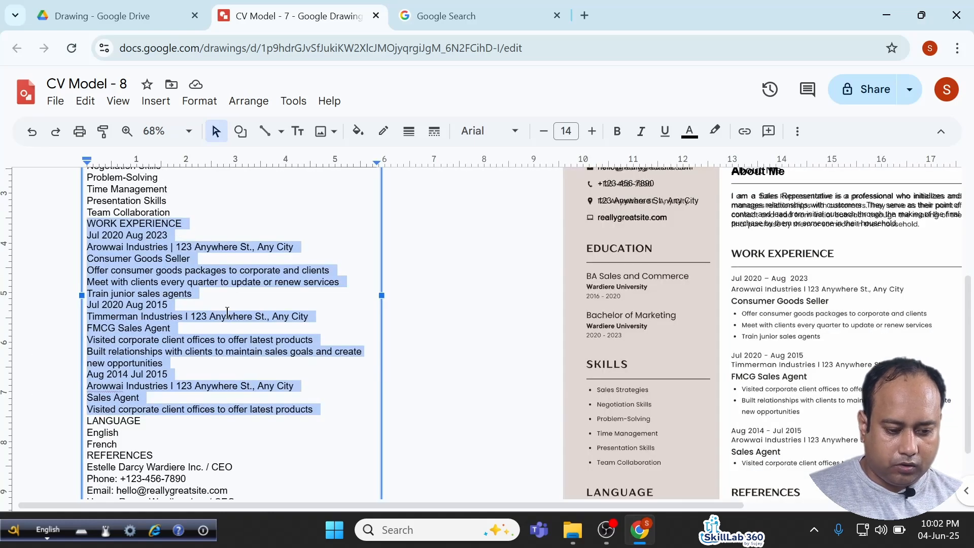
Move the selected work experience text from the full CV text into its own text box beside the page, widened to about the template section's width.
{"action": "key", "text": "BackSpace"}
{"action": "type", "text": "WORK EXPERIENCE Jul 2020 Aug 2023 Arowwai Industries | 123 Anywhere St., Any City Consumer Goods Seller Offer consumer goods packages to corporate and clients Meet with clients every quarter to update or renew services Train junior sales agents Jul 2020 Aug 2015 Timmerman Industries I 123 Anywhere St., Any City FMCG Sales Agent Visited corporate client offices to offer latest products Built relationships with clients to maintain sales goals and create new opportunities Aug 2014 Jul 2015 Arowwai Industries I 123 Anywhere St., Any City Sales Agent Visited corporate client offices to offer latest products"}
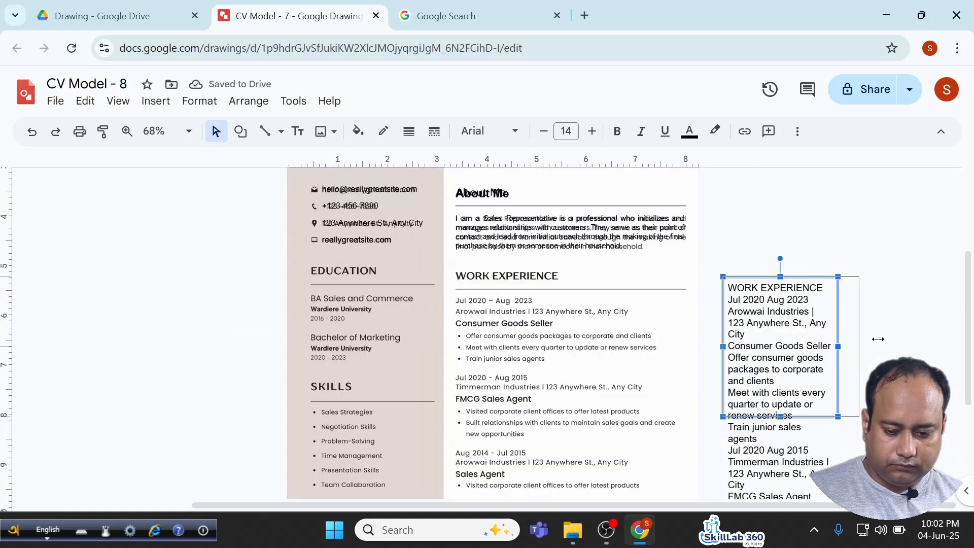
{"action": "left_click_drag", "start_coordinate": [891, 347], "coordinate": [957, 346]}
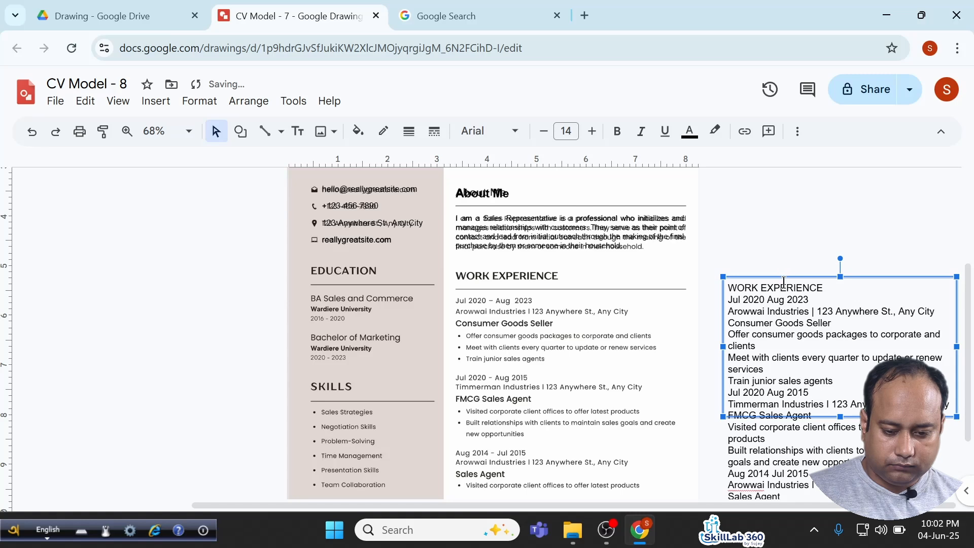
Make the WORK EXPERIENCE heading bold at font size 17 and insert an empty line below it.
{"action": "scroll", "coordinate": [783, 282], "scroll_direction": "up", "scroll_amount": 5}
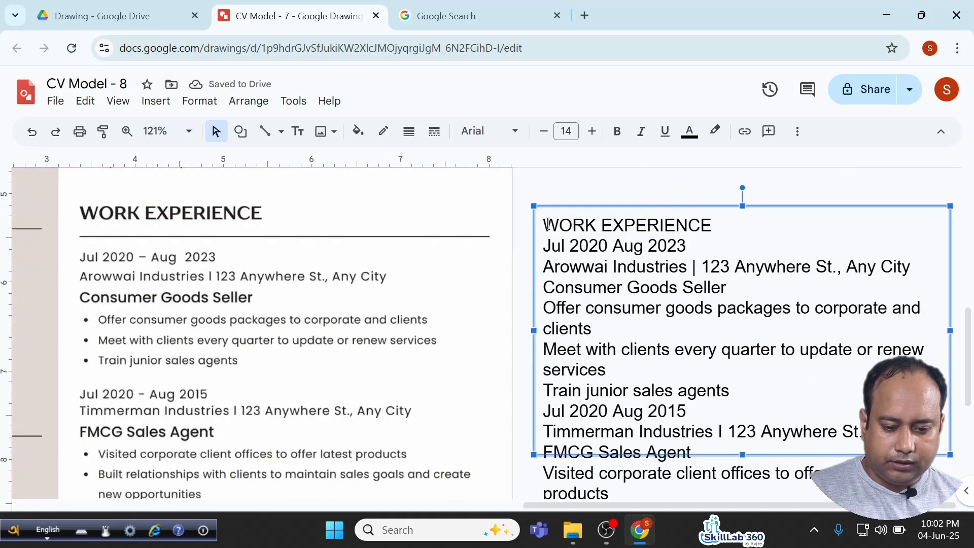
{"action": "triple_click", "coordinate": [547, 224]}
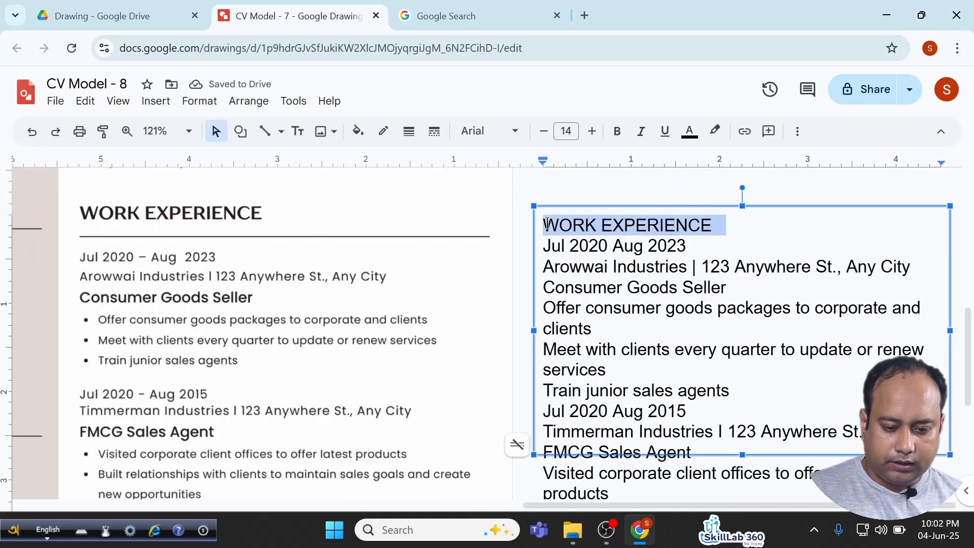
{"action": "left_click", "coordinate": [592, 130]}
{"action": "left_click", "coordinate": [592, 131]}
{"action": "left_click", "coordinate": [591, 131]}
{"action": "left_click", "coordinate": [617, 131]}
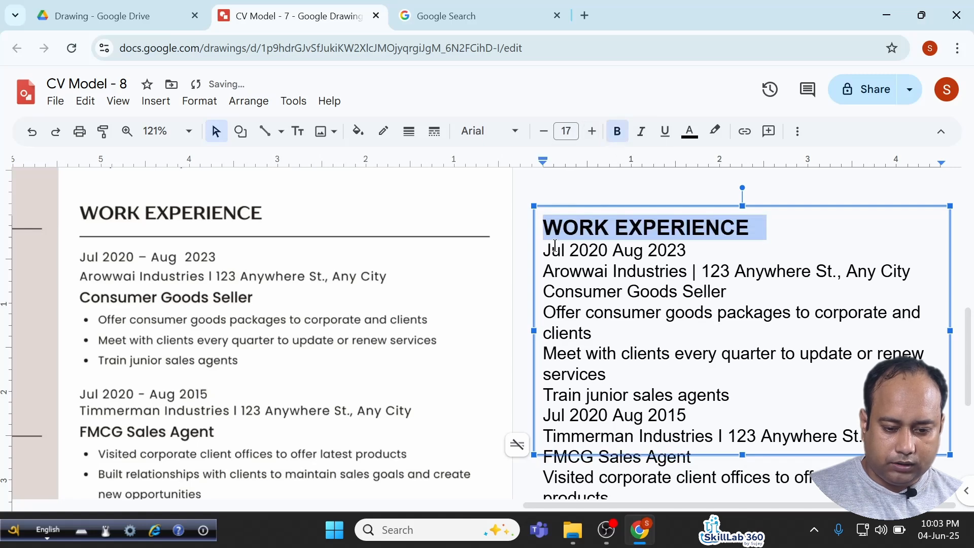
{"action": "left_click", "coordinate": [547, 251]}
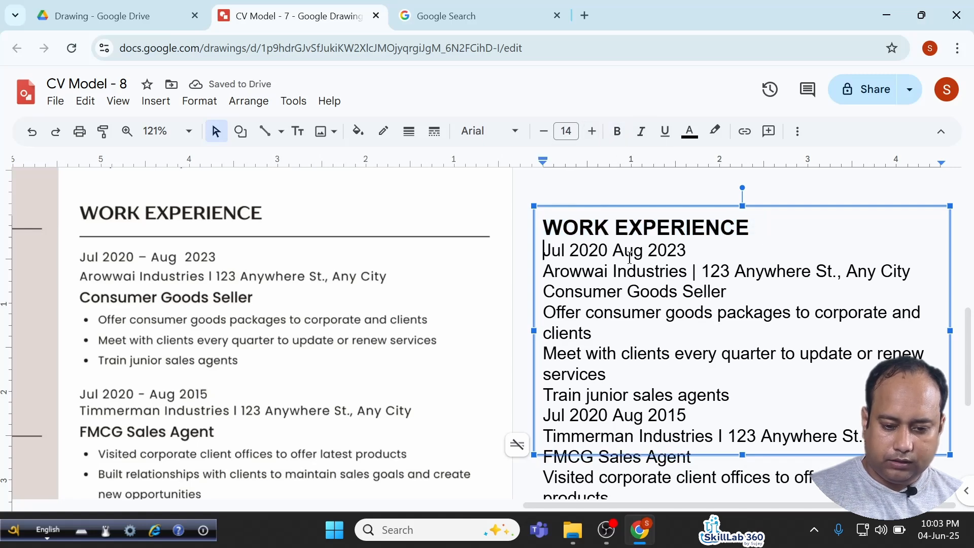
{"action": "key", "text": "Return"}
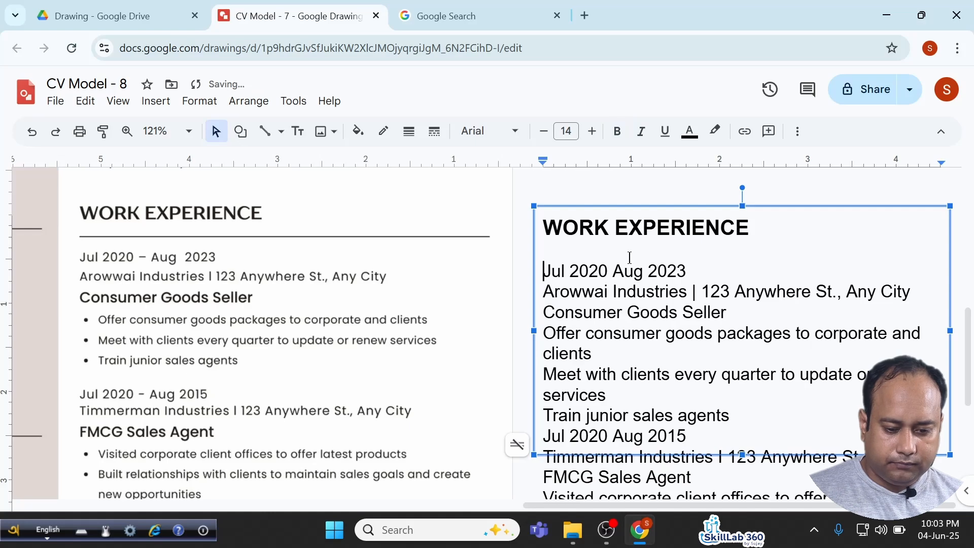
Set the font size of all work experience text below the heading to 10.
{"action": "left_click_drag", "start_coordinate": [479, 252], "coordinate": [609, 441]}
{"action": "scroll", "coordinate": [608, 440], "scroll_direction": "down", "scroll_amount": 3}
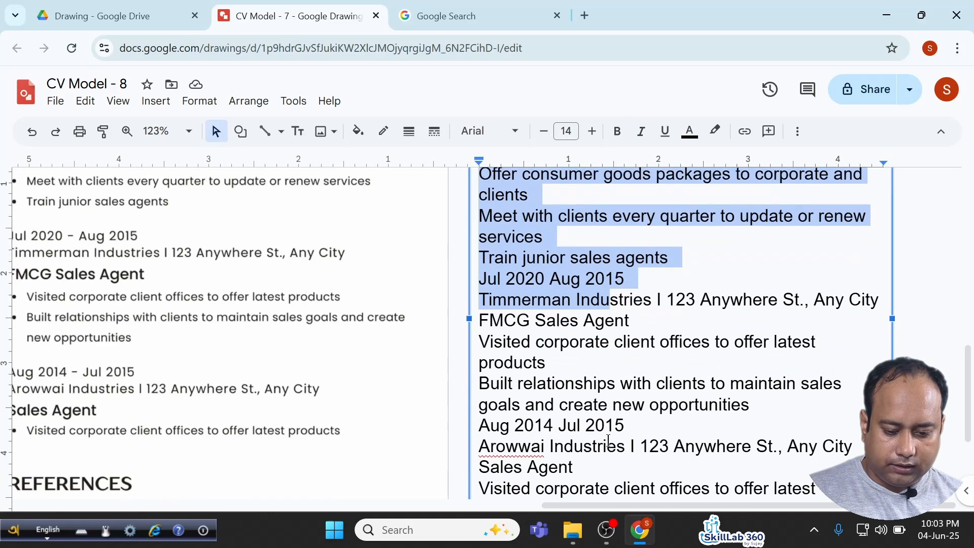
{"action": "scroll", "coordinate": [608, 441], "scroll_direction": "down", "scroll_amount": 3}
{"action": "left_click", "coordinate": [608, 441]}
{"action": "key", "text": "ctrl+a"}
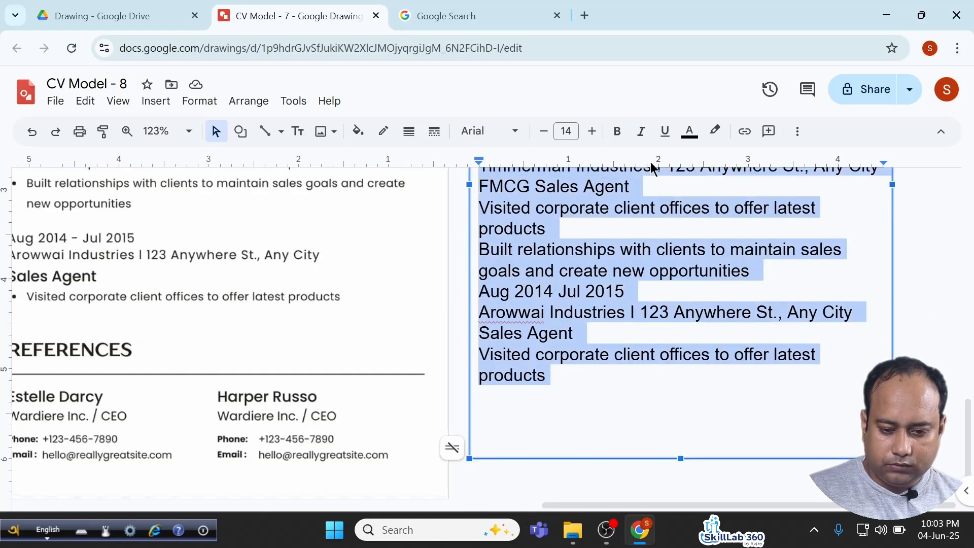
{"action": "left_click", "coordinate": [543, 131]}
{"action": "left_click", "coordinate": [543, 131]}
{"action": "left_click", "coordinate": [543, 132]}
{"action": "left_click", "coordinate": [544, 131]}
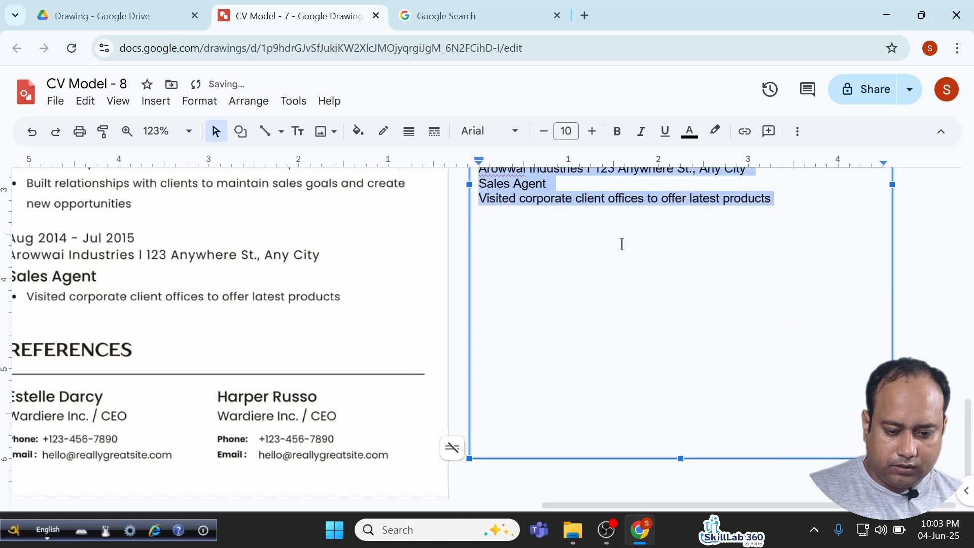
Make the Consumer Goods Seller line bold at font size 11 and insert an empty line above it.
{"action": "scroll", "coordinate": [622, 244], "scroll_direction": "up", "scroll_amount": 3}
{"action": "scroll", "coordinate": [622, 244], "scroll_direction": "up", "scroll_amount": 3}
{"action": "scroll", "coordinate": [508, 308], "scroll_direction": "left", "scroll_amount": 2}
{"action": "left_click_drag", "start_coordinate": [555, 308], "coordinate": [696, 313]}
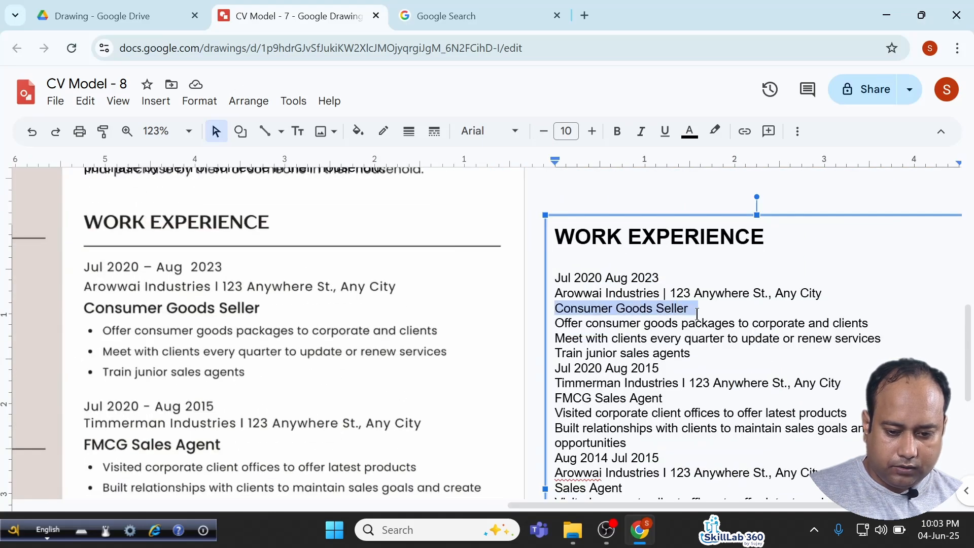
{"action": "left_click", "coordinate": [617, 131]}
{"action": "left_click", "coordinate": [593, 133]}
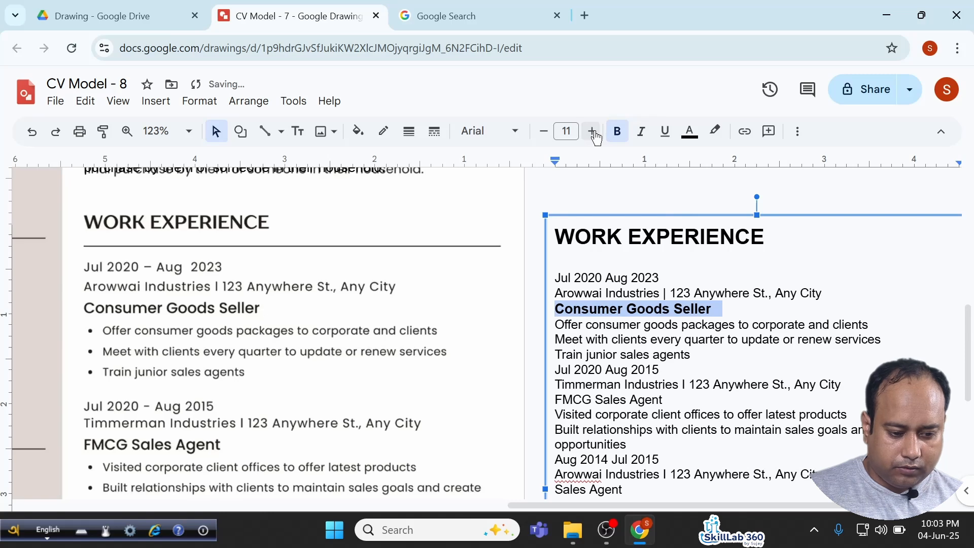
{"action": "left_click", "coordinate": [557, 309]}
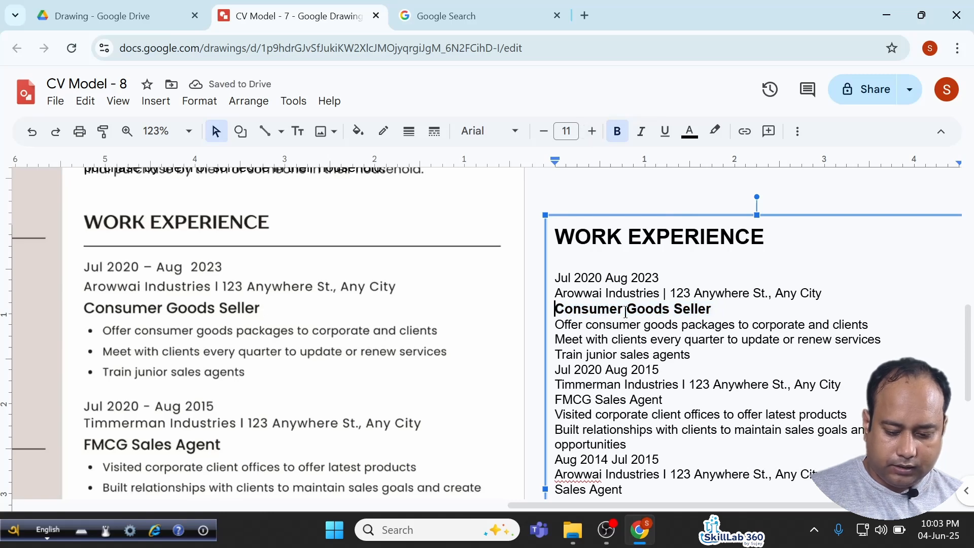
{"action": "key", "text": "Return"}
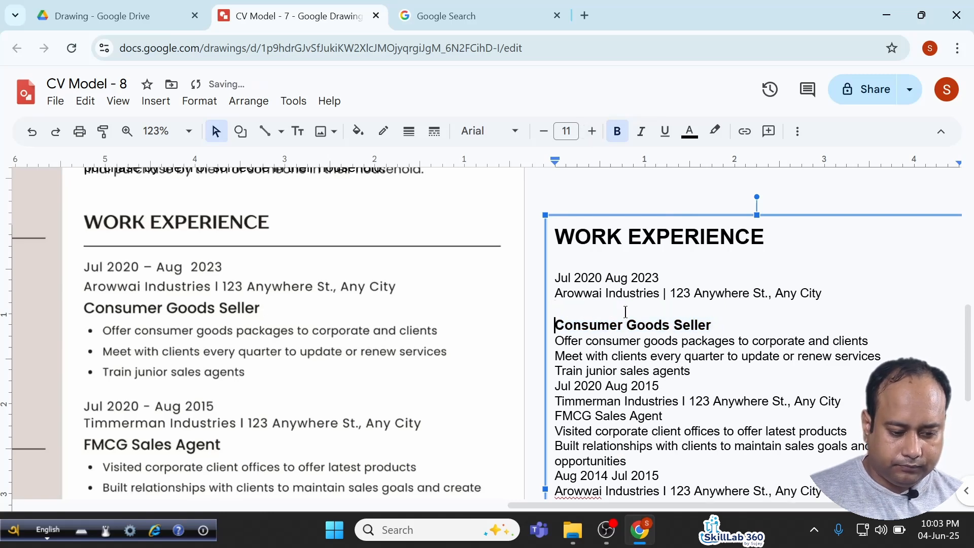
Insert an empty line above the Jul 2020 Aug 2015 job entry.
{"action": "scroll", "coordinate": [626, 312], "scroll_direction": "down", "scroll_amount": 1}
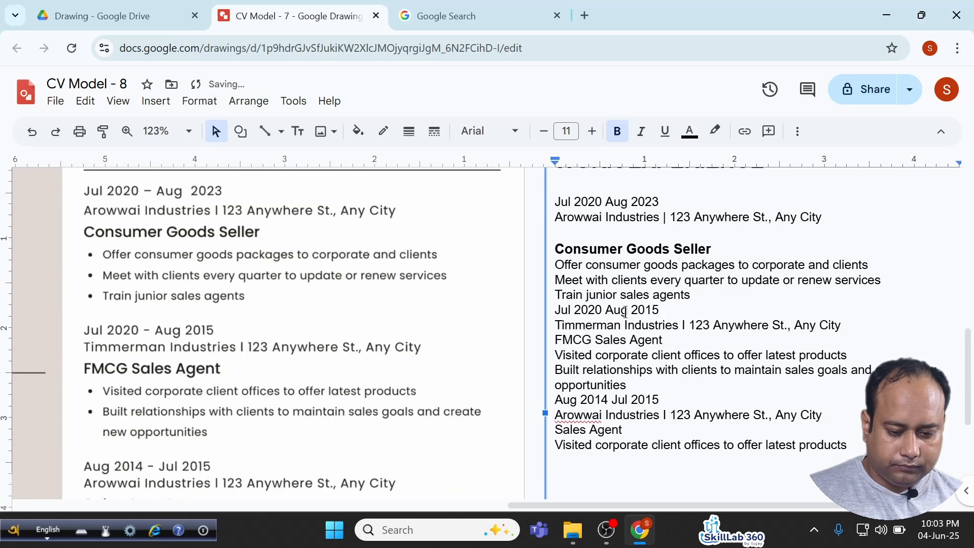
{"action": "left_click", "coordinate": [556, 309]}
{"action": "key", "text": "Return"}
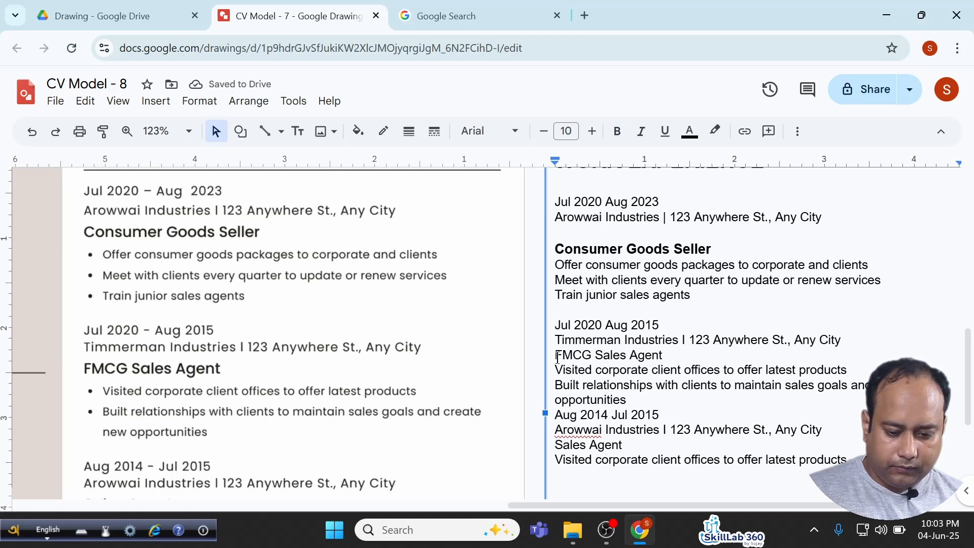
Copy the formatting of the Consumer Goods Seller line onto the FMCG Sales Agent line.
{"action": "left_click_drag", "start_coordinate": [555, 355], "coordinate": [667, 357]}
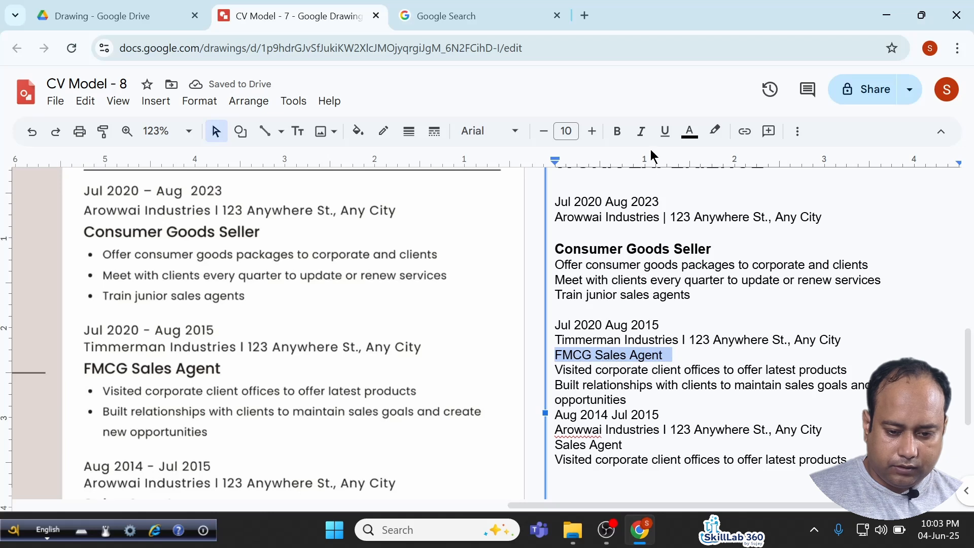
{"action": "left_click", "coordinate": [594, 249]}
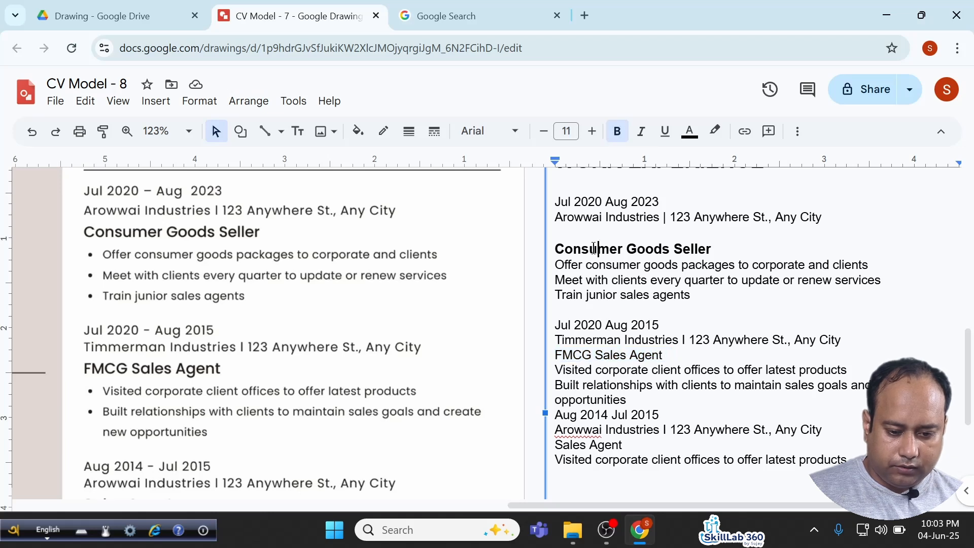
{"action": "left_click", "coordinate": [103, 131]}
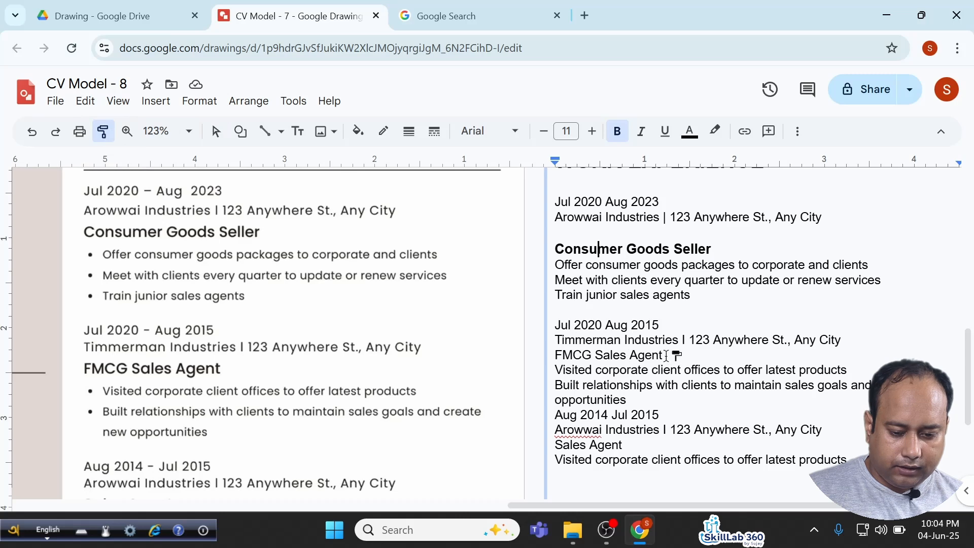
{"action": "left_click_drag", "start_coordinate": [666, 356], "coordinate": [554, 360]}
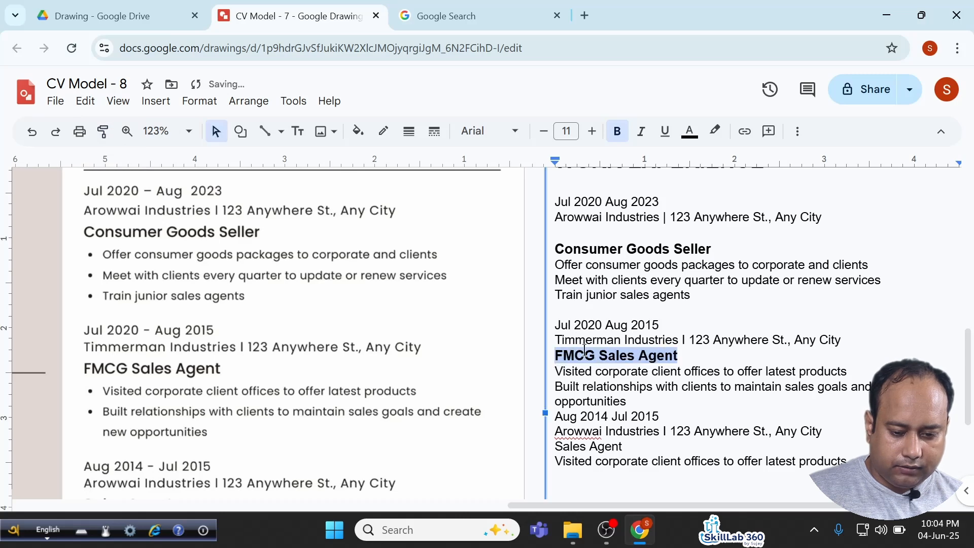
Bold the Sales Agent line of the last job and insert an empty line above the Aug 2014 Jul 2015 entry.
{"action": "scroll", "coordinate": [630, 396], "scroll_direction": "down", "scroll_amount": 3}
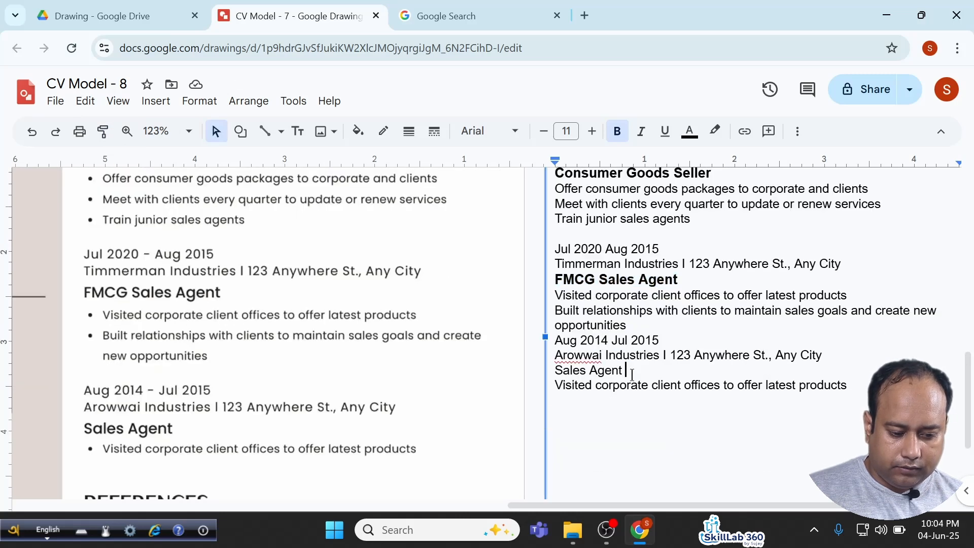
{"action": "left_click_drag", "start_coordinate": [627, 370], "coordinate": [553, 370]}
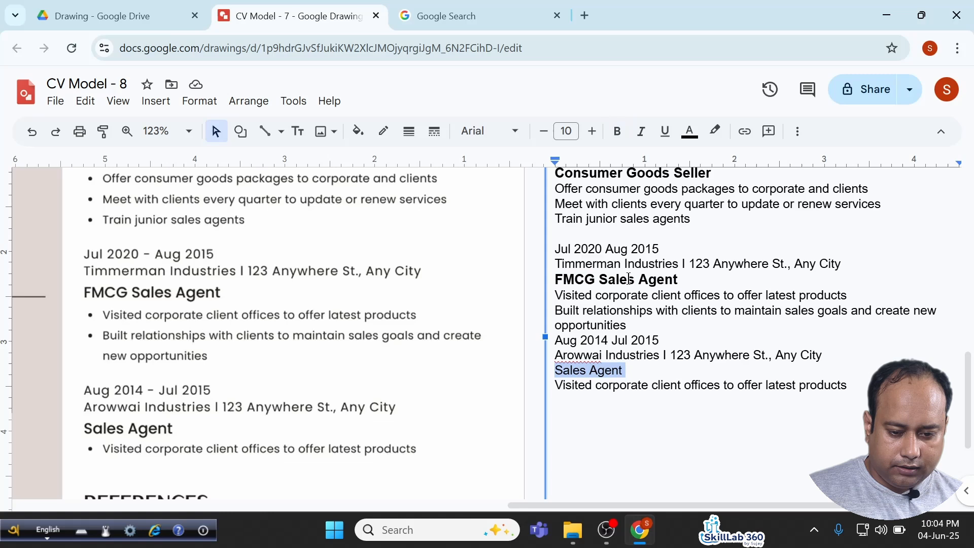
{"action": "left_click", "coordinate": [617, 131]}
{"action": "key", "text": "Up"}
{"action": "key", "text": "Up"}
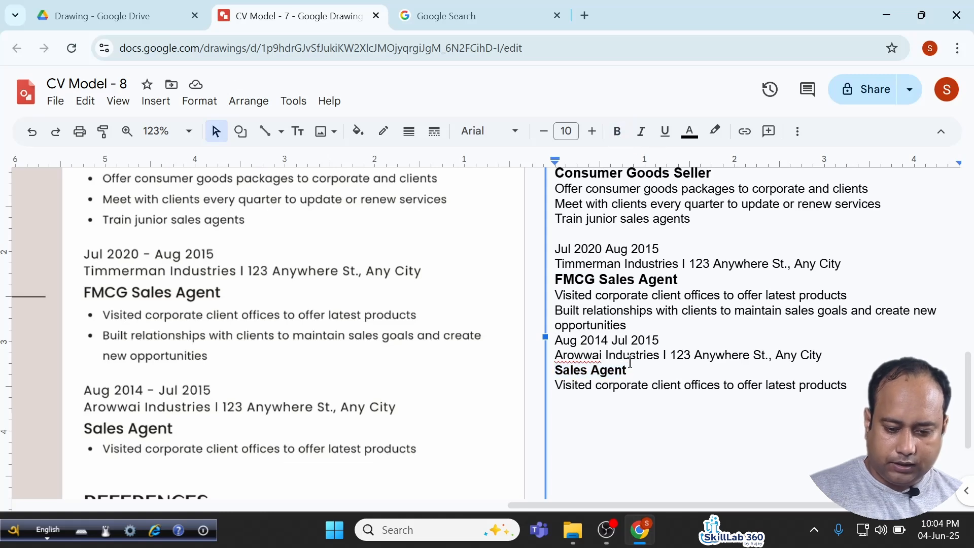
{"action": "key", "text": "Return"}
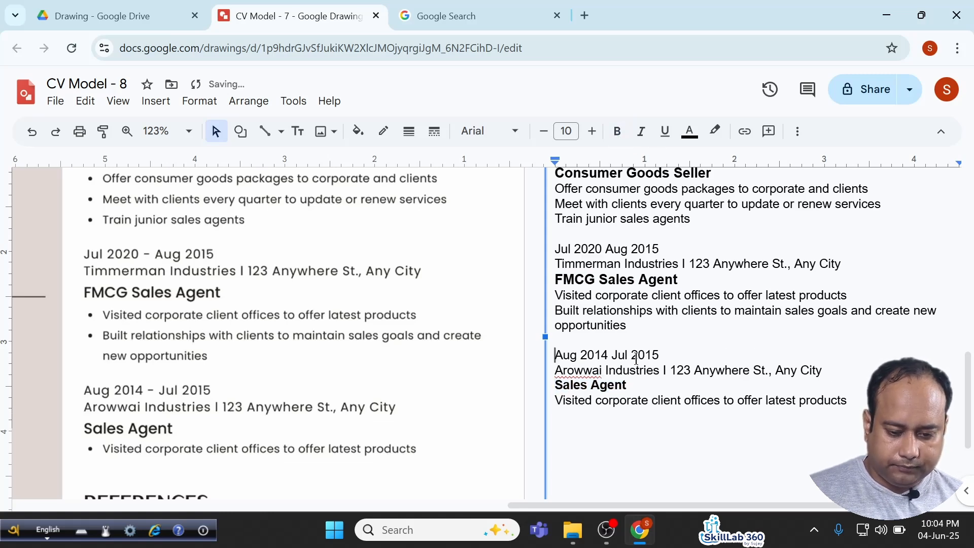
Shorten the work experience text box so it ends just below its last line of text.
{"action": "scroll", "coordinate": [636, 358], "scroll_direction": "up", "scroll_amount": 1}
{"action": "scroll", "coordinate": [636, 359], "scroll_direction": "down", "scroll_amount": 1}
{"action": "scroll", "coordinate": [636, 358], "scroll_direction": "up", "scroll_amount": 1}
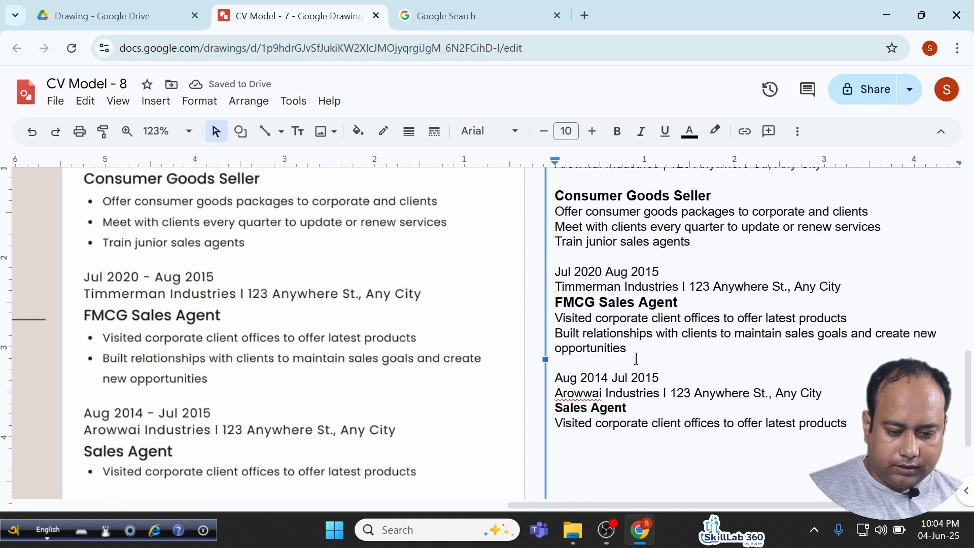
{"action": "scroll", "coordinate": [636, 358], "scroll_direction": "up", "scroll_amount": 1}
{"action": "scroll", "coordinate": [636, 359], "scroll_direction": "down", "scroll_amount": 3}
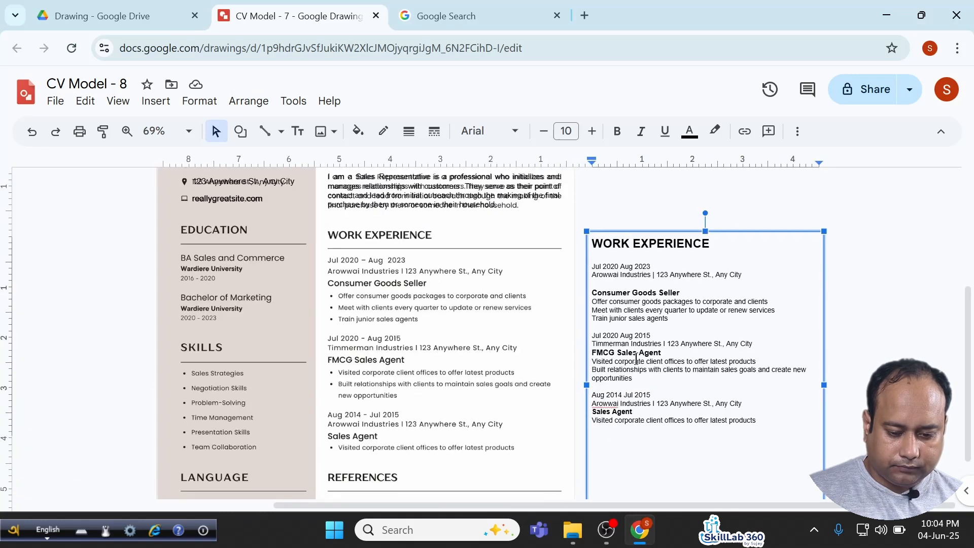
{"action": "scroll", "coordinate": [637, 359], "scroll_direction": "down", "scroll_amount": 1}
{"action": "left_click_drag", "start_coordinate": [706, 475], "coordinate": [706, 366]}
Move the work experience text box over the template's matching section, aligning its heading with the template's WORK EXPERIENCE heading.
{"action": "scroll", "coordinate": [671, 327], "scroll_direction": "up", "scroll_amount": 3}
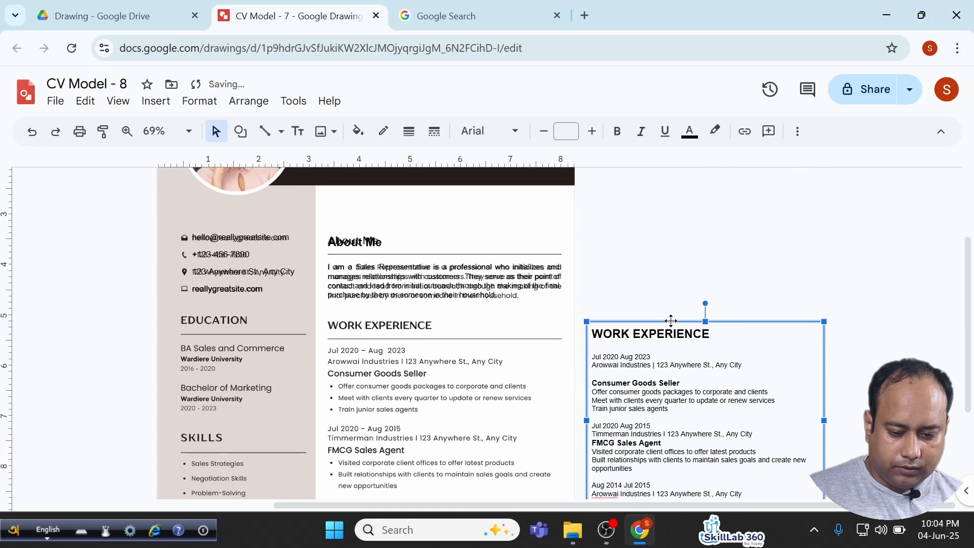
{"action": "left_click_drag", "start_coordinate": [671, 321], "coordinate": [407, 309]}
{"action": "scroll", "coordinate": [439, 329], "scroll_direction": "up", "scroll_amount": 3}
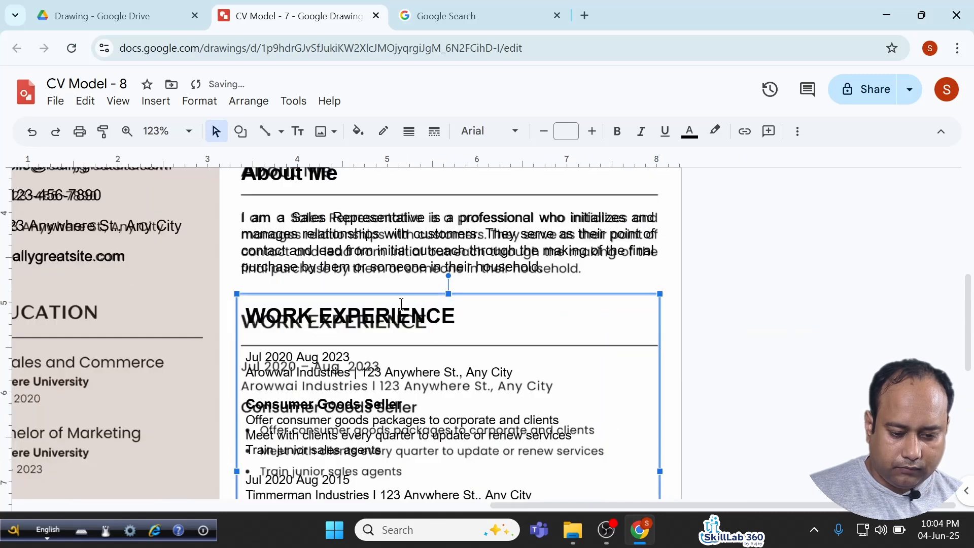
{"action": "left_click_drag", "start_coordinate": [398, 294], "coordinate": [395, 299]}
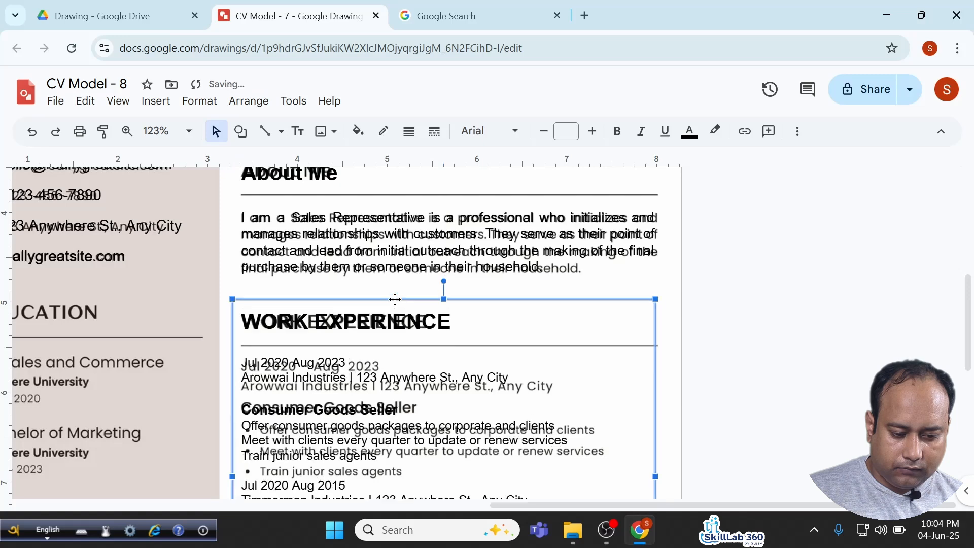
Increase the font size of all job entries below the WORK EXPERIENCE heading and extend the text box down to enclose them.
{"action": "scroll", "coordinate": [478, 341], "scroll_direction": "down", "scroll_amount": 3}
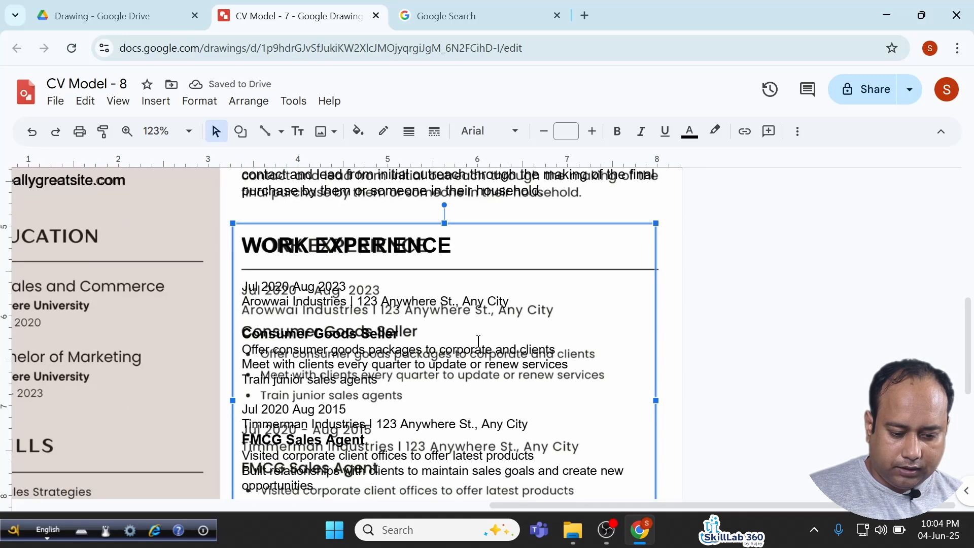
{"action": "scroll", "coordinate": [479, 341], "scroll_direction": "down", "scroll_amount": 6}
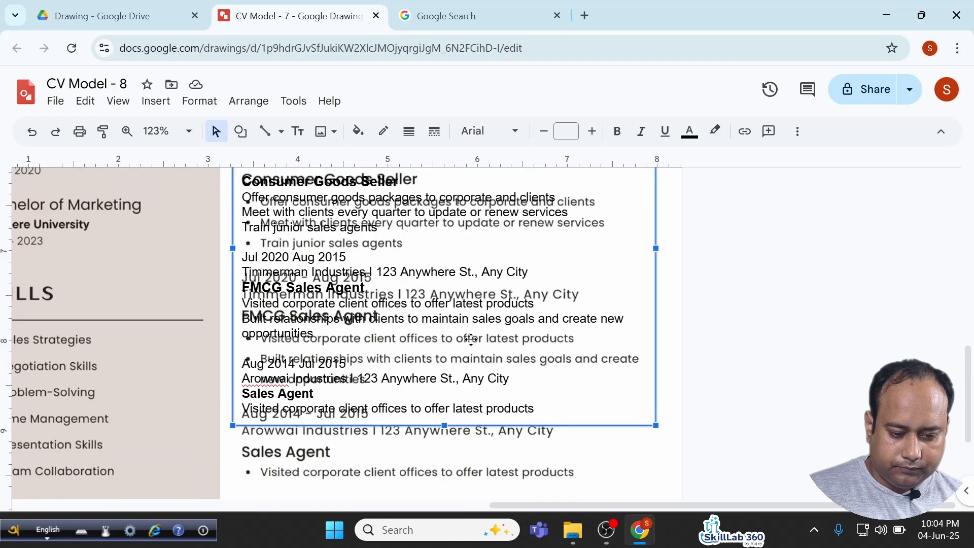
{"action": "scroll", "coordinate": [471, 339], "scroll_direction": "up", "scroll_amount": 3}
{"action": "scroll", "coordinate": [245, 210], "scroll_direction": "up", "scroll_amount": 2}
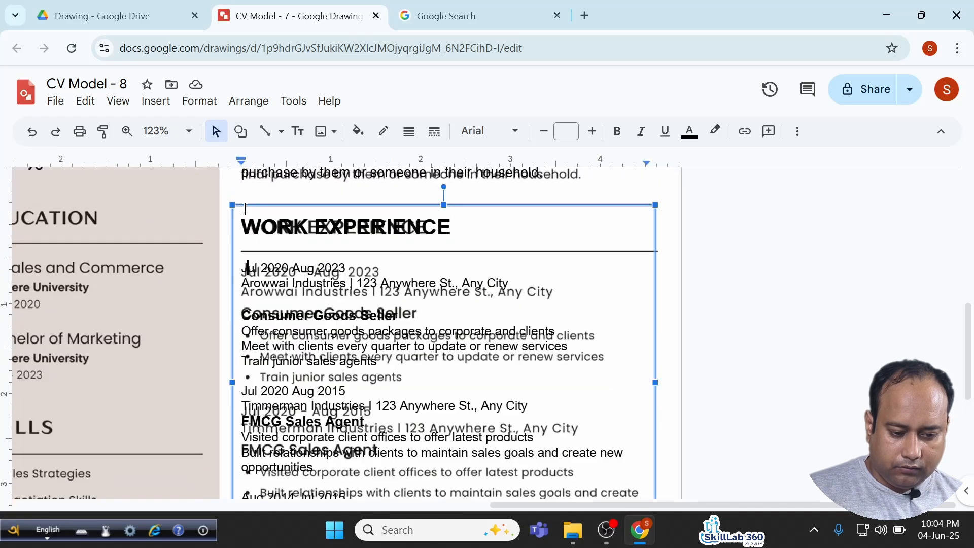
{"action": "left_click_drag", "start_coordinate": [247, 268], "coordinate": [266, 301]}
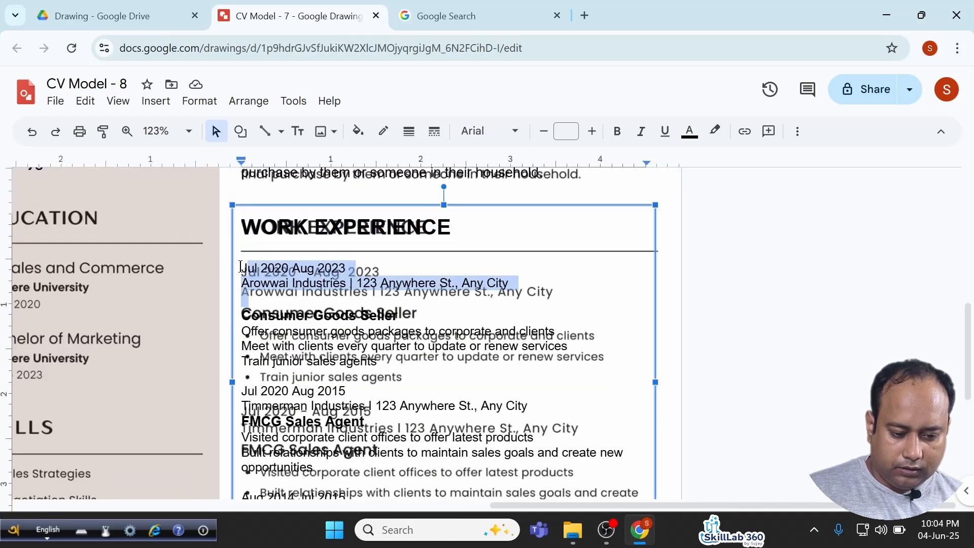
{"action": "left_click_drag", "start_coordinate": [243, 268], "coordinate": [384, 435]}
{"action": "scroll", "coordinate": [384, 435], "scroll_direction": "down", "scroll_amount": 3}
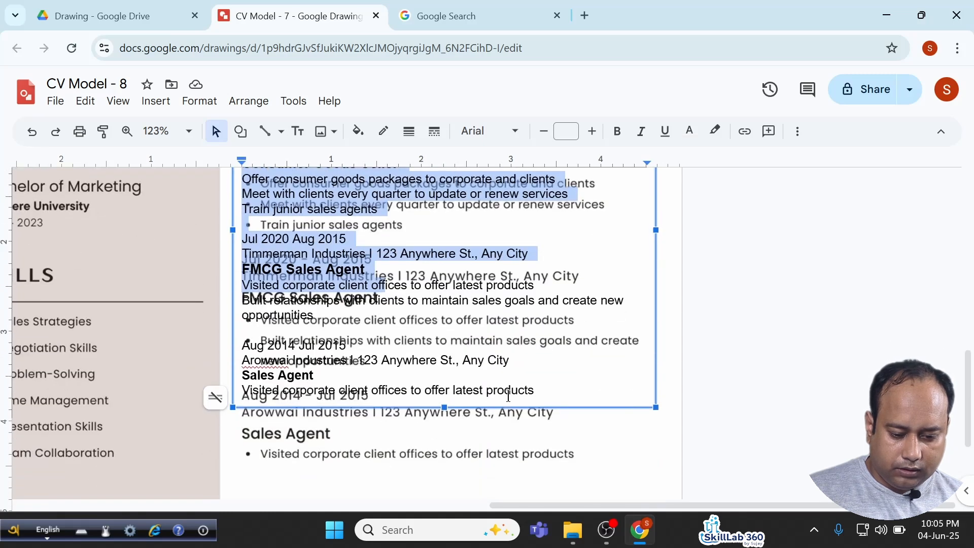
{"action": "left_click", "coordinate": [550, 393], "text": "shift"}
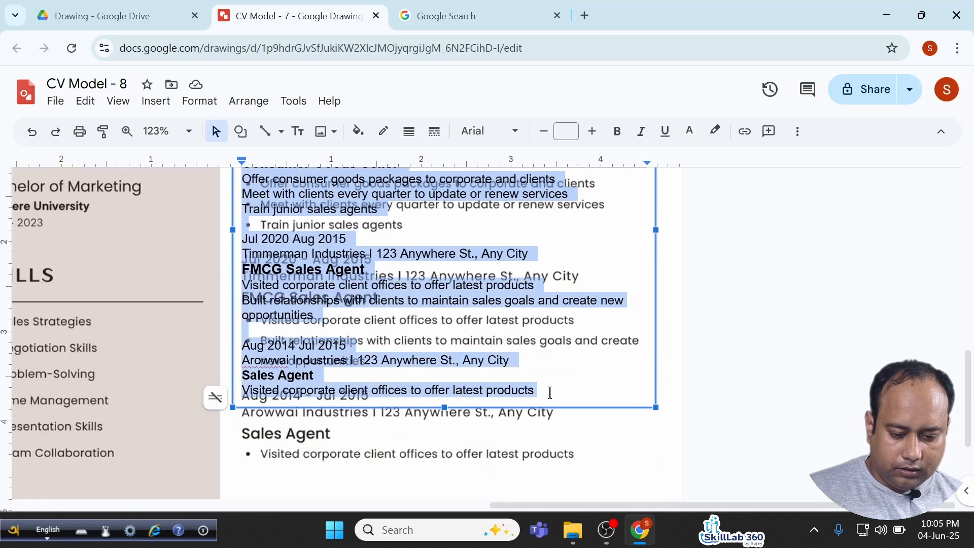
{"action": "left_click", "coordinate": [592, 133]}
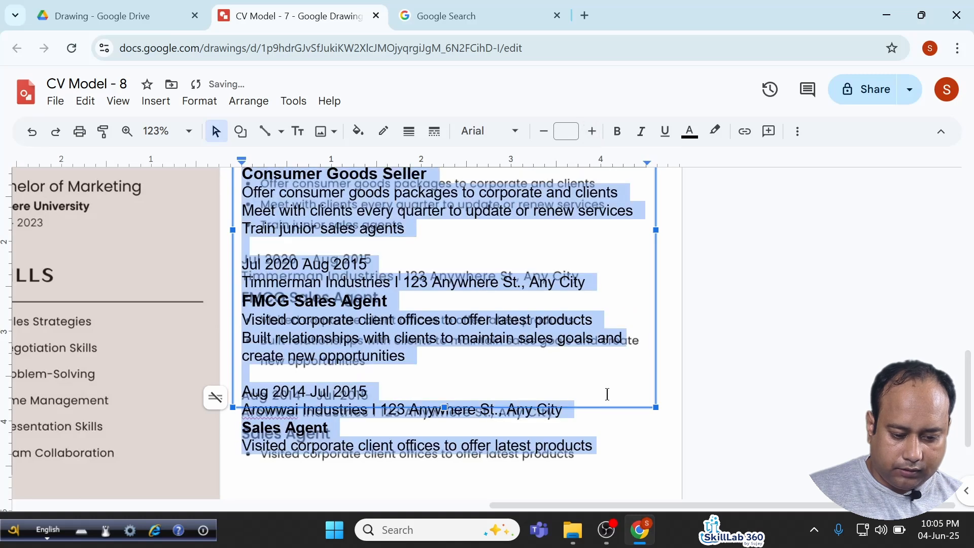
{"action": "scroll", "coordinate": [473, 406], "scroll_direction": "down", "scroll_amount": 5}
{"action": "left_click_drag", "start_coordinate": [473, 437], "coordinate": [473, 437]}
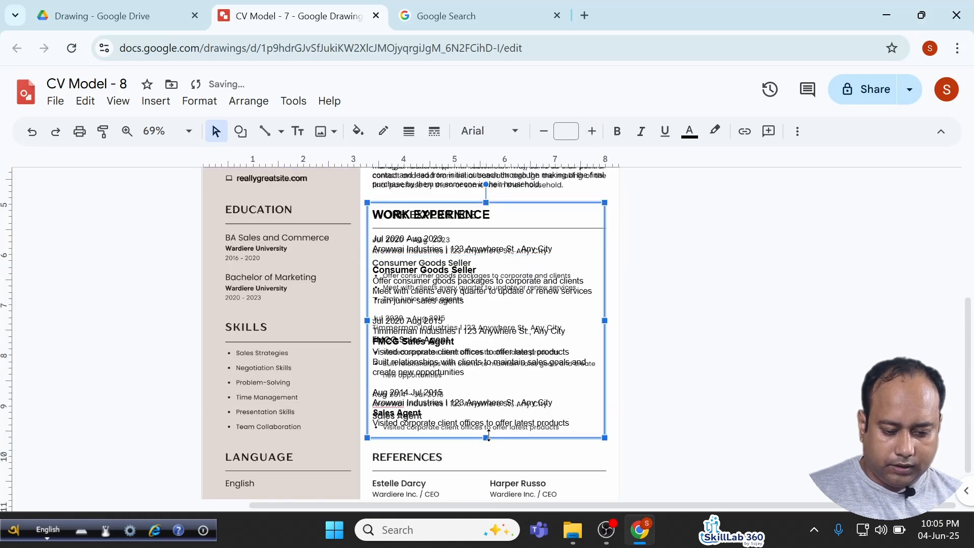
Cut the REFERENCES section out of the source text box and paste it into a new text box beside the template's lower edge.
{"action": "left_click_drag", "start_coordinate": [36, 356], "coordinate": [225, 421]}
{"action": "key", "text": "ctrl+c"}
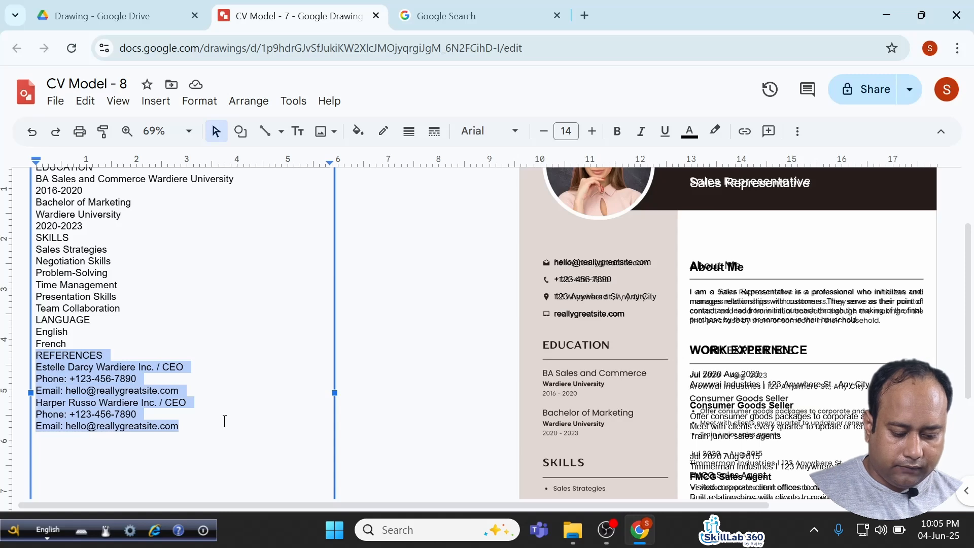
{"action": "key", "text": "Delete"}
{"action": "scroll", "coordinate": [394, 412], "scroll_direction": "down", "scroll_amount": 4}
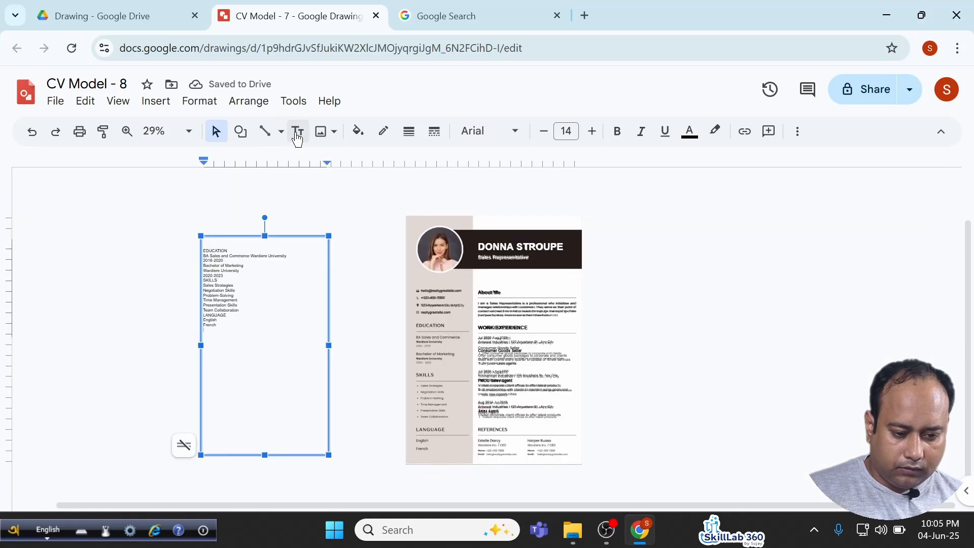
{"action": "left_click_drag", "start_coordinate": [603, 425], "coordinate": [681, 470]}
{"action": "key", "text": "ctrl+v"}
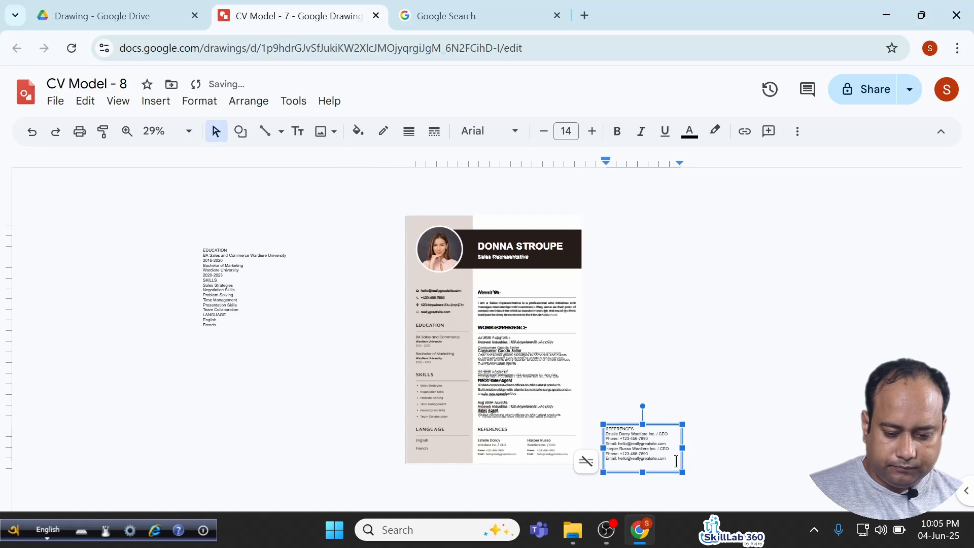
Cut the two contact entries out of the references text box and shrink the box to fit the remaining REFERENCES heading.
{"action": "scroll", "coordinate": [675, 462], "scroll_direction": "up", "scroll_amount": 4}
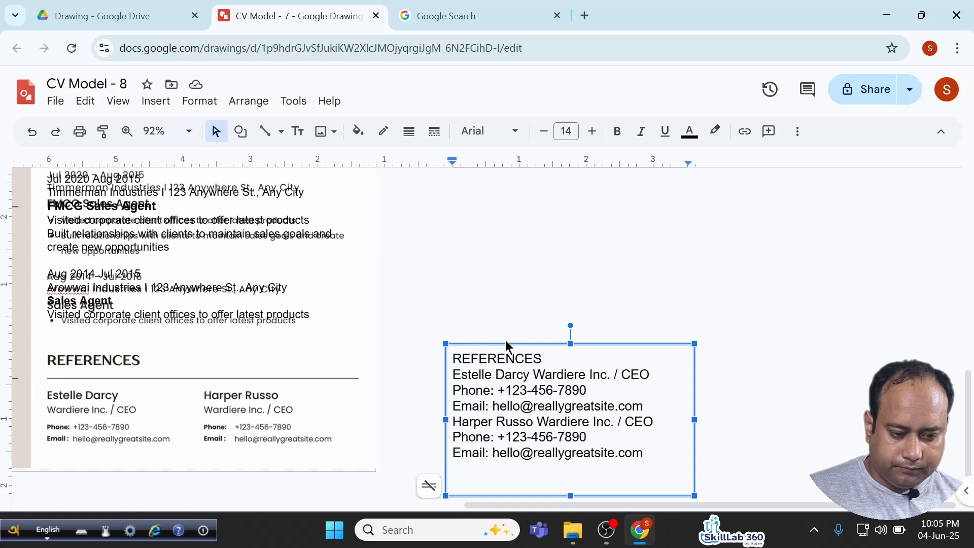
{"action": "left_click", "coordinate": [453, 374]}
{"action": "left_click_drag", "start_coordinate": [453, 374], "coordinate": [657, 479]}
{"action": "key", "text": "ctrl+c"}
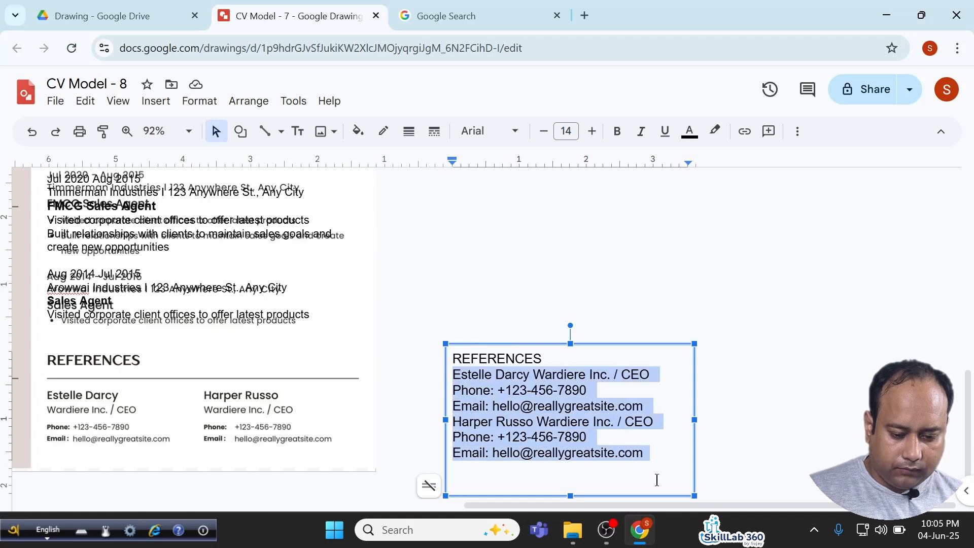
{"action": "key", "text": "BackSpace"}
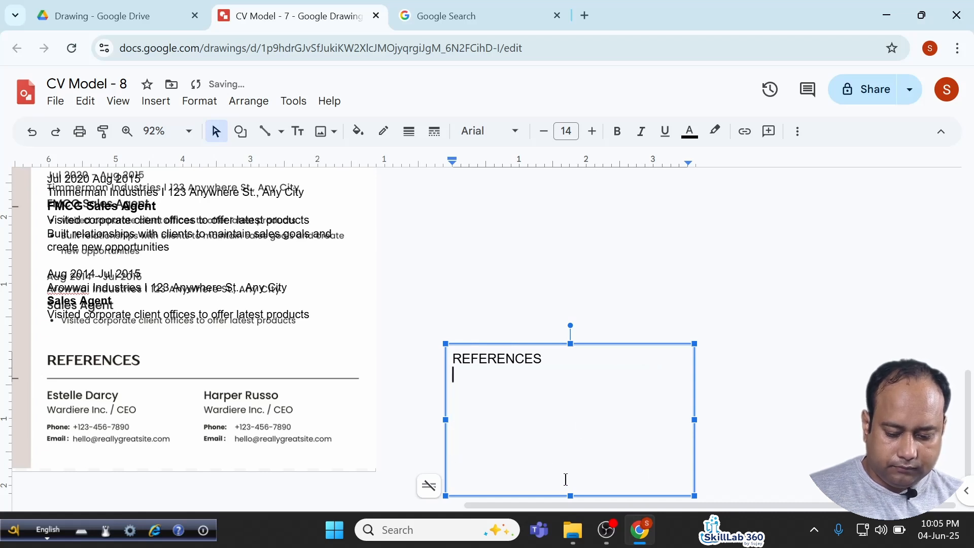
{"action": "left_click_drag", "start_coordinate": [570, 496], "coordinate": [567, 378]}
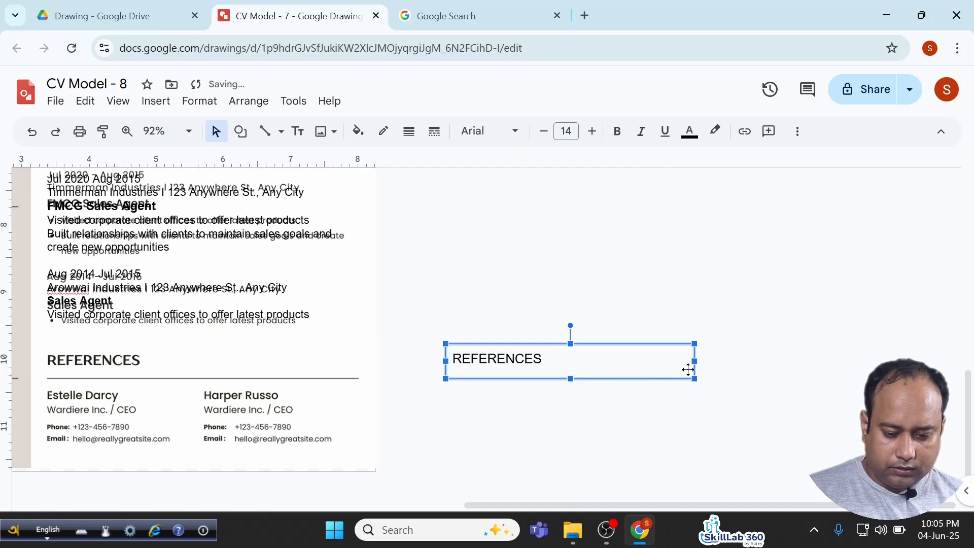
{"action": "left_click_drag", "start_coordinate": [695, 360], "coordinate": [556, 362]}
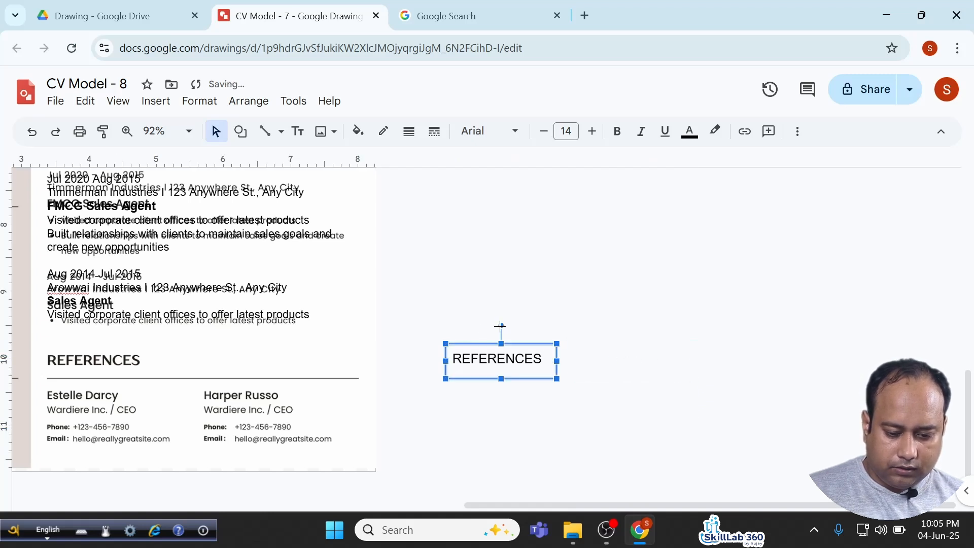
Paste the two contact entries into a new text box below the REFERENCES heading and widen it so each line fits.
{"action": "left_click", "coordinate": [298, 131]}
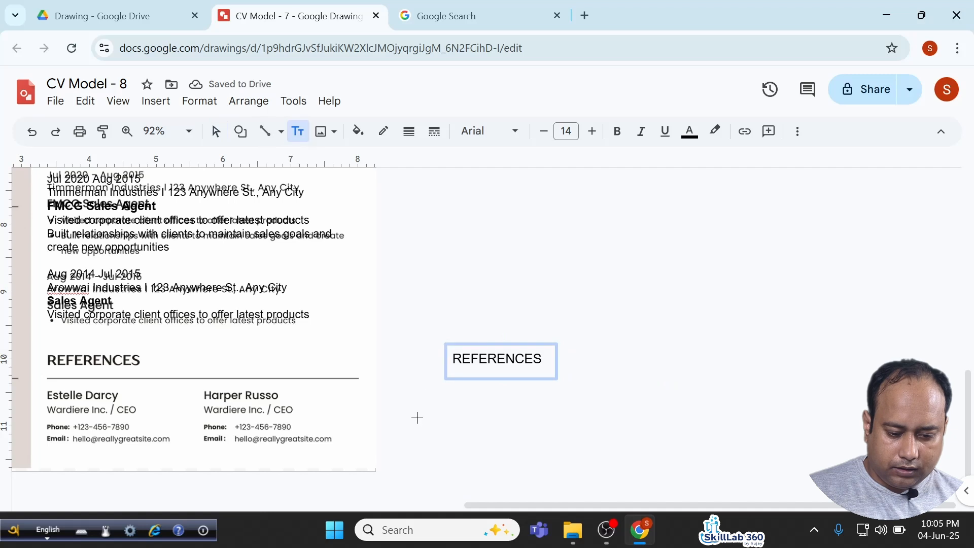
{"action": "left_click_drag", "start_coordinate": [422, 397], "coordinate": [534, 473]}
{"action": "key", "text": "ctrl+v"}
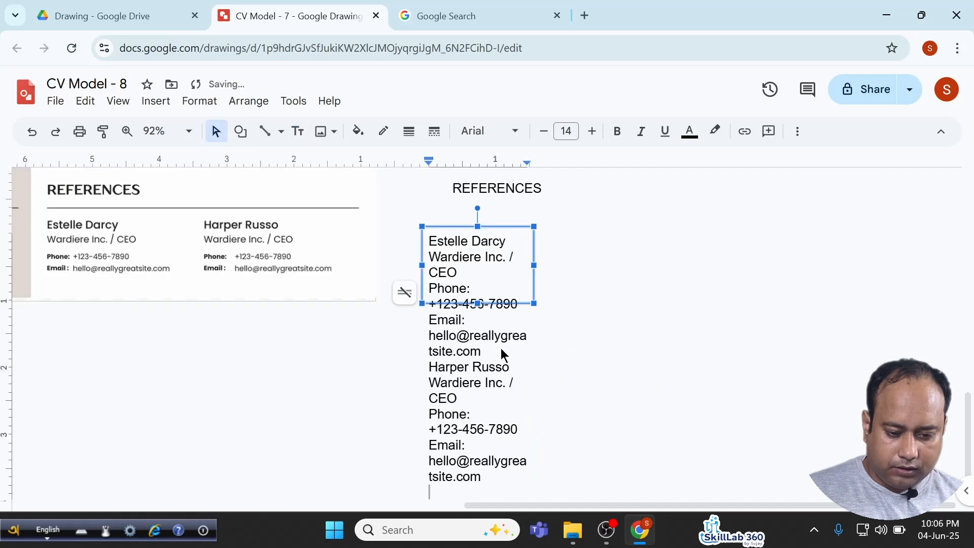
{"action": "left_click_drag", "start_coordinate": [533, 265], "coordinate": [693, 265]}
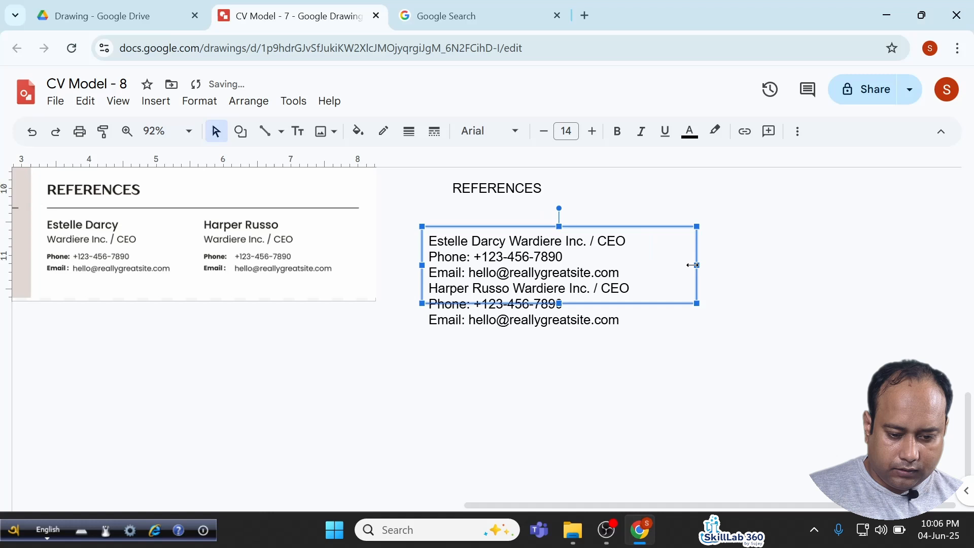
Duplicate the contact entries box below itself, keeping only the first reference in the original and only the second in the copy.
{"action": "left_click", "coordinate": [493, 274]}
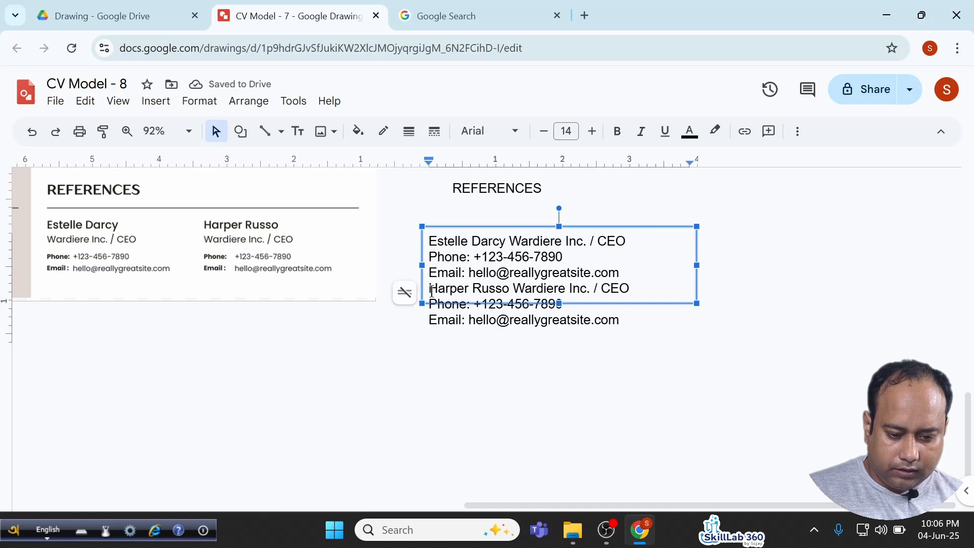
{"action": "left_click_drag", "start_coordinate": [579, 228], "coordinate": [574, 350]}
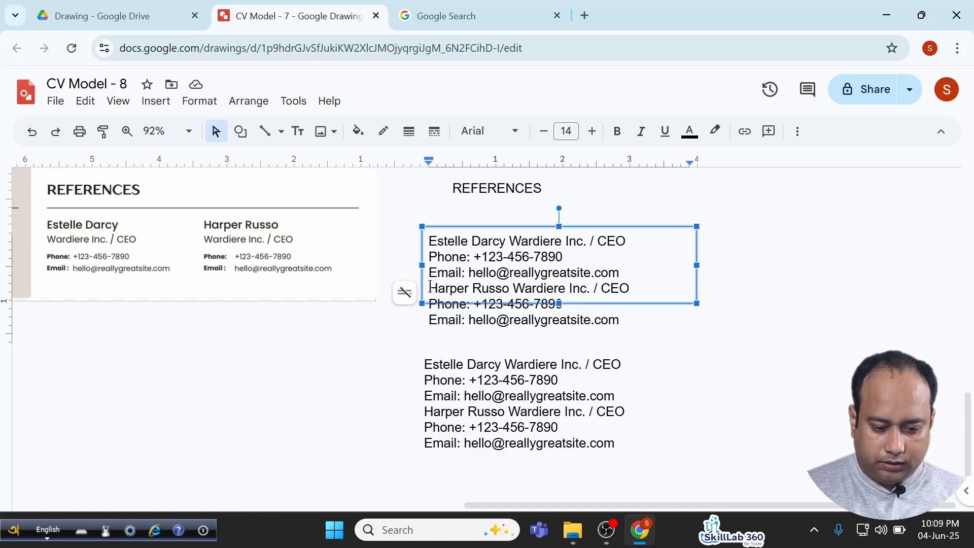
{"action": "left_click_drag", "start_coordinate": [431, 287], "coordinate": [620, 323]}
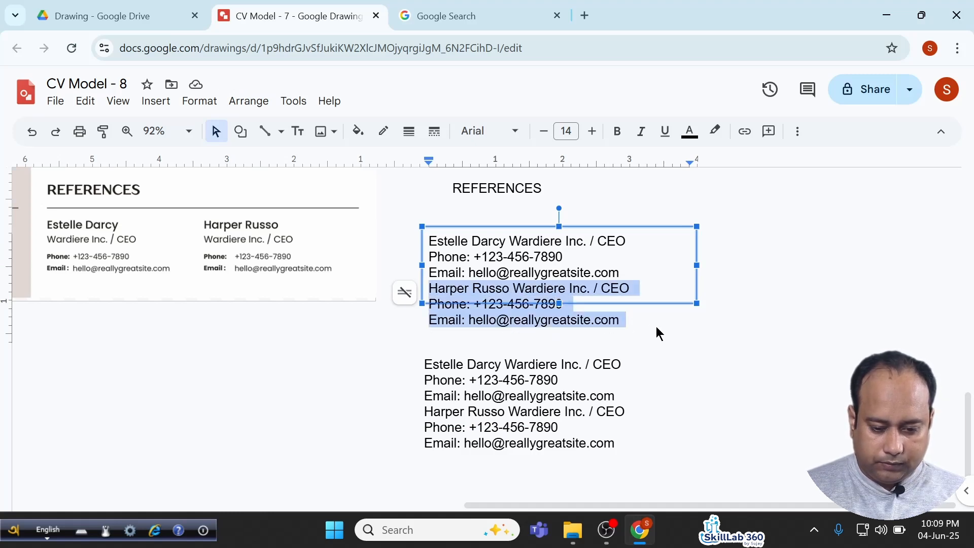
{"action": "key", "text": "BackSpace"}
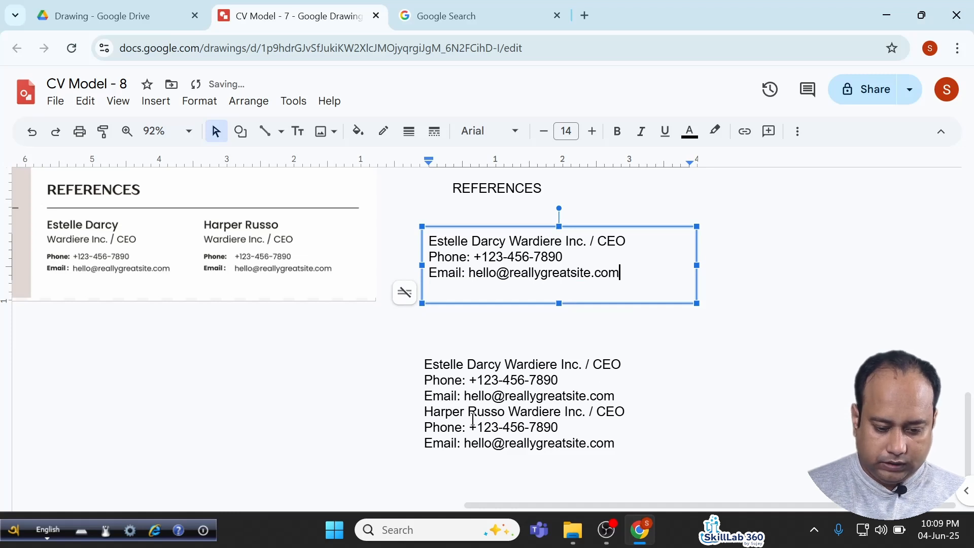
{"action": "left_click_drag", "start_coordinate": [428, 409], "coordinate": [426, 357]}
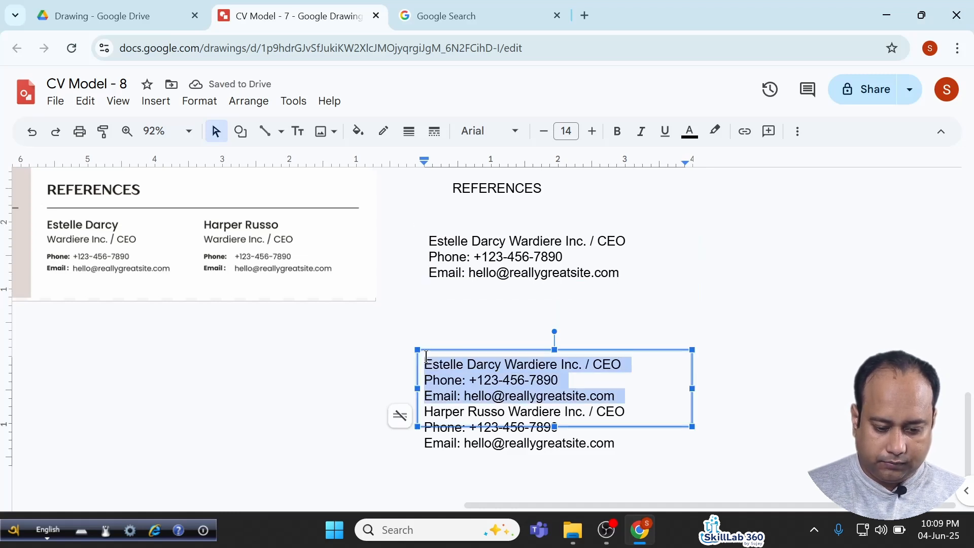
{"action": "key", "text": "BackSpace"}
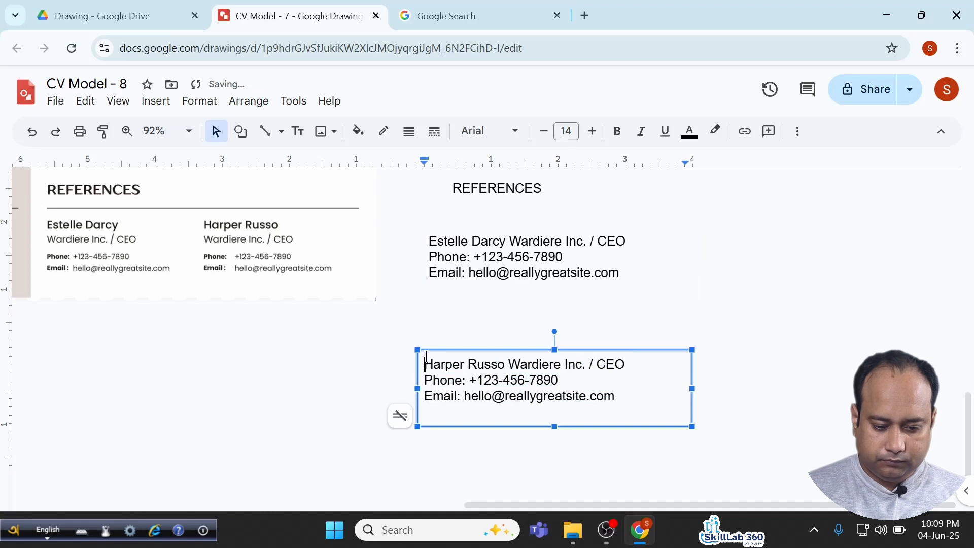
Set the font size of both reference contact text boxes to 11.
{"action": "scroll", "coordinate": [514, 300], "scroll_direction": "up", "scroll_amount": 2}
{"action": "left_click", "coordinate": [513, 301]}
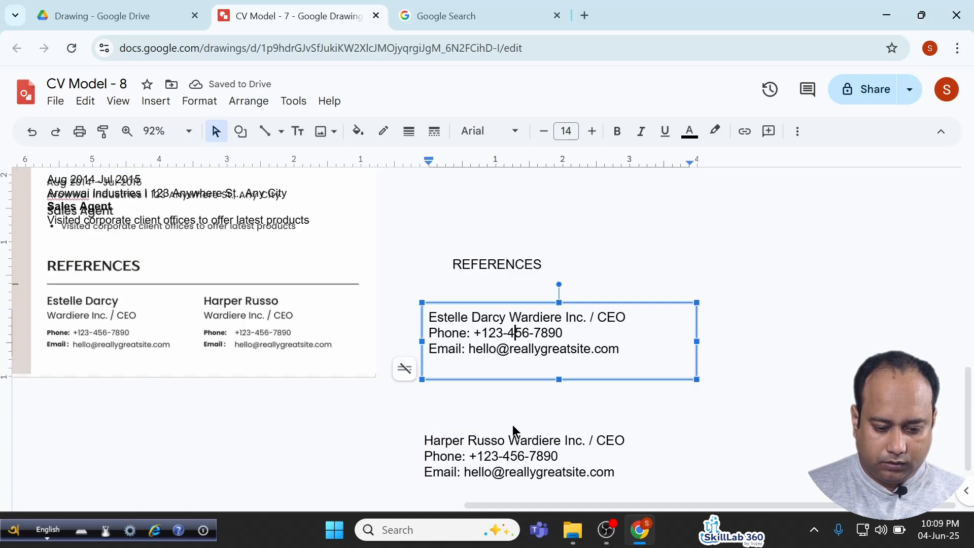
{"action": "left_click", "coordinate": [510, 439], "text": "shift"}
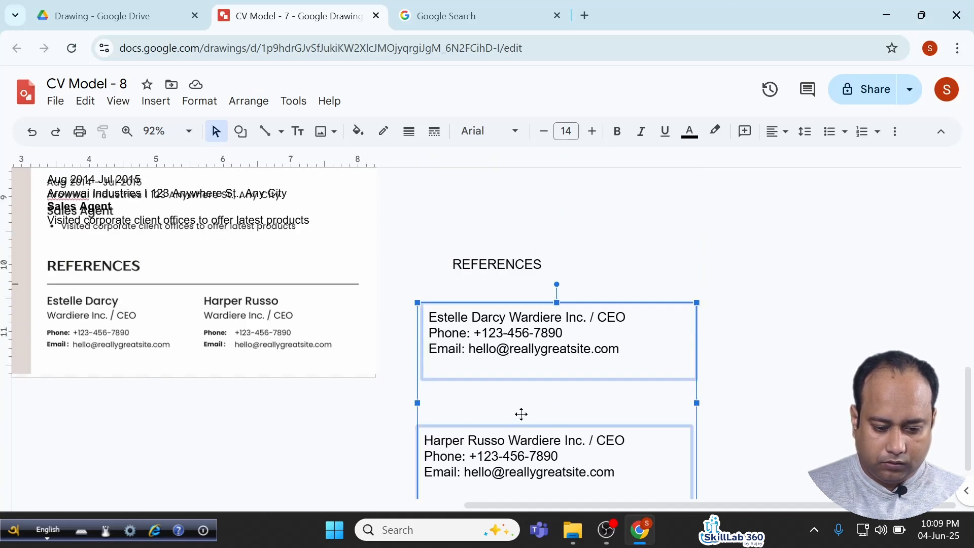
{"action": "left_click", "coordinate": [544, 131]}
{"action": "left_click", "coordinate": [543, 131]}
{"action": "left_click", "coordinate": [543, 131]}
{"action": "left_click", "coordinate": [726, 354]}
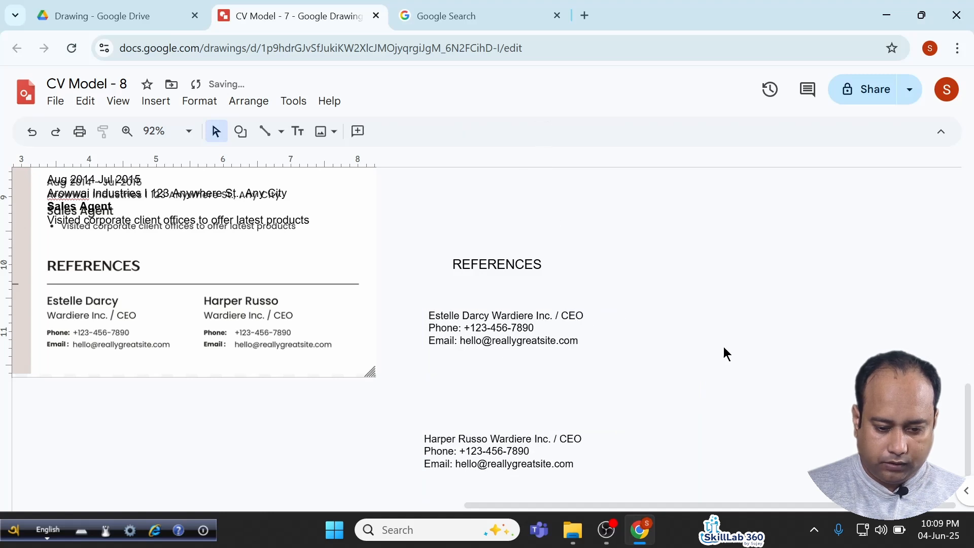
Shrink both contact text boxes to fit their text and place them over the matching reference entries in the template.
{"action": "left_click", "coordinate": [505, 322]}
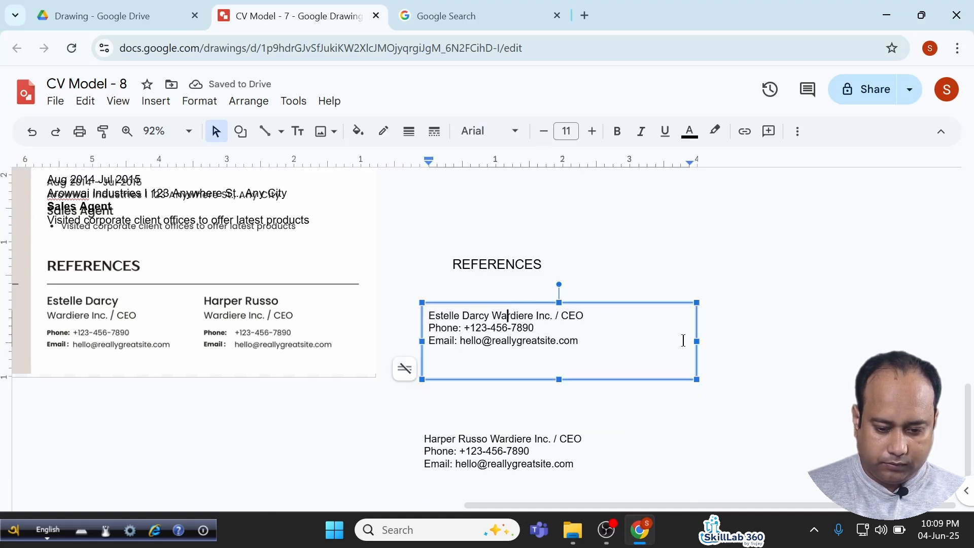
{"action": "left_click_drag", "start_coordinate": [695, 379], "coordinate": [600, 350]}
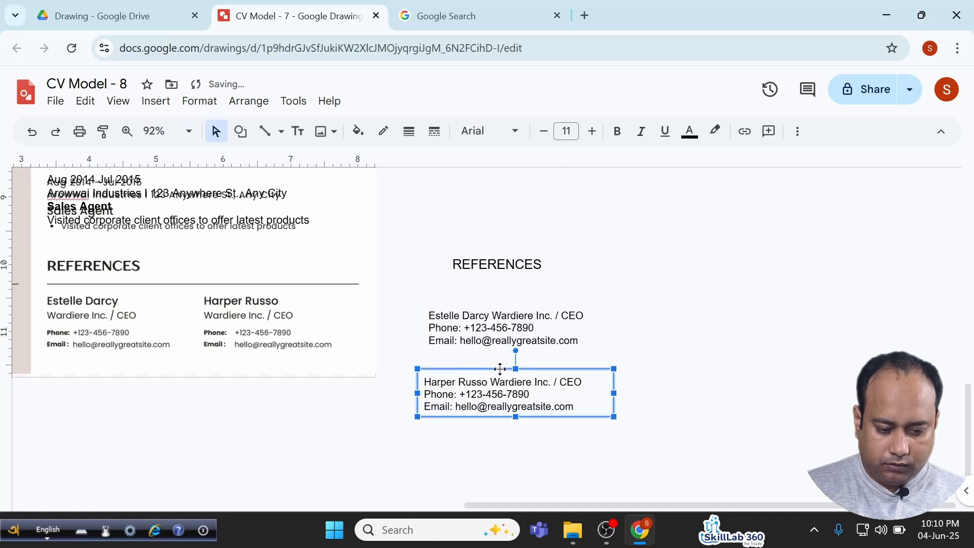
{"action": "left_click_drag", "start_coordinate": [499, 369], "coordinate": [280, 291]}
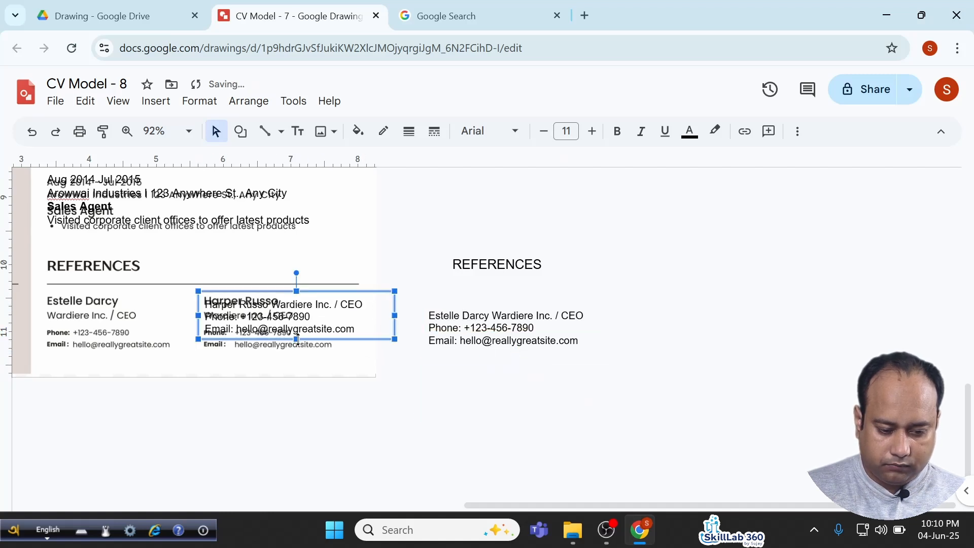
{"action": "left_click_drag", "start_coordinate": [524, 304], "coordinate": [140, 288]}
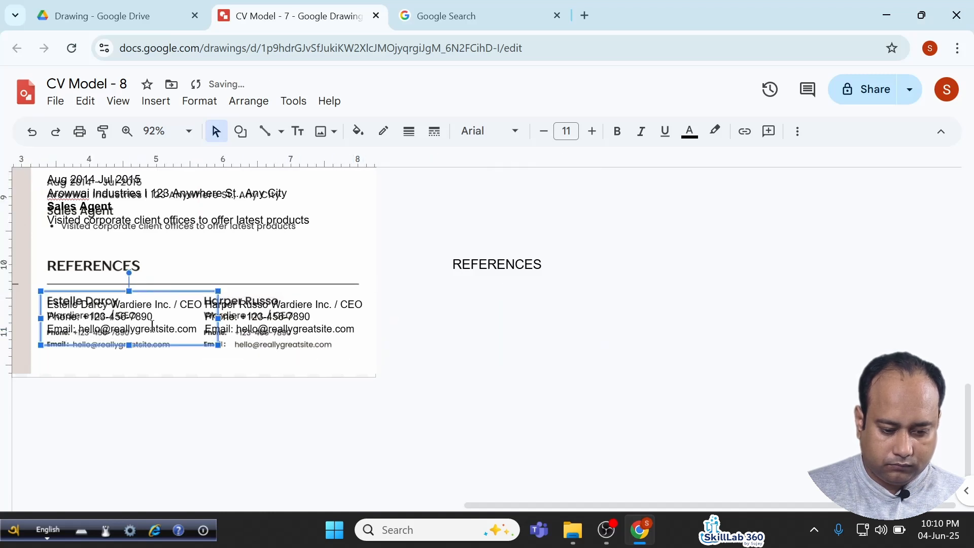
Move the REFERENCES heading text box over the template's REFERENCES heading.
{"action": "left_click", "coordinate": [490, 263]}
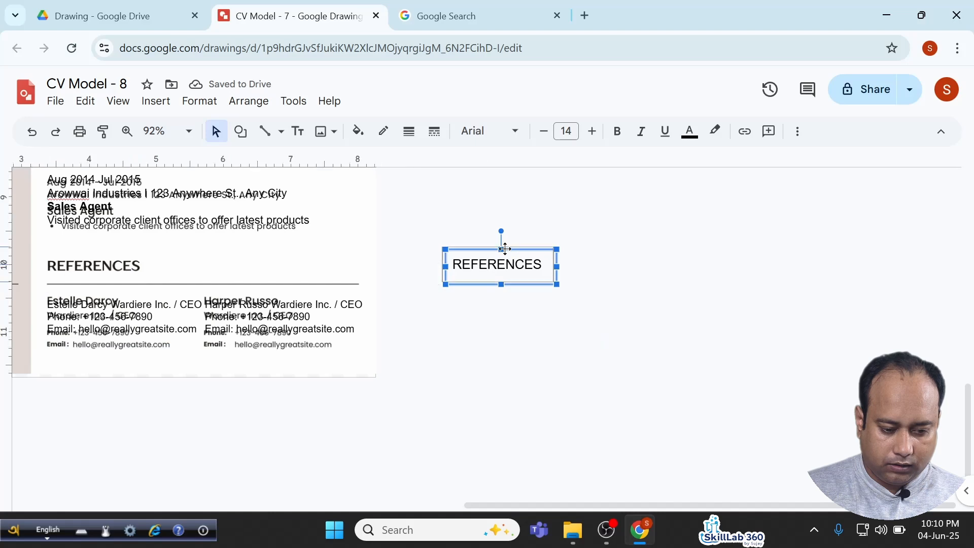
{"action": "left_click_drag", "start_coordinate": [504, 245], "coordinate": [115, 254]}
{"action": "scroll", "coordinate": [108, 266], "scroll_direction": "up", "scroll_amount": 5}
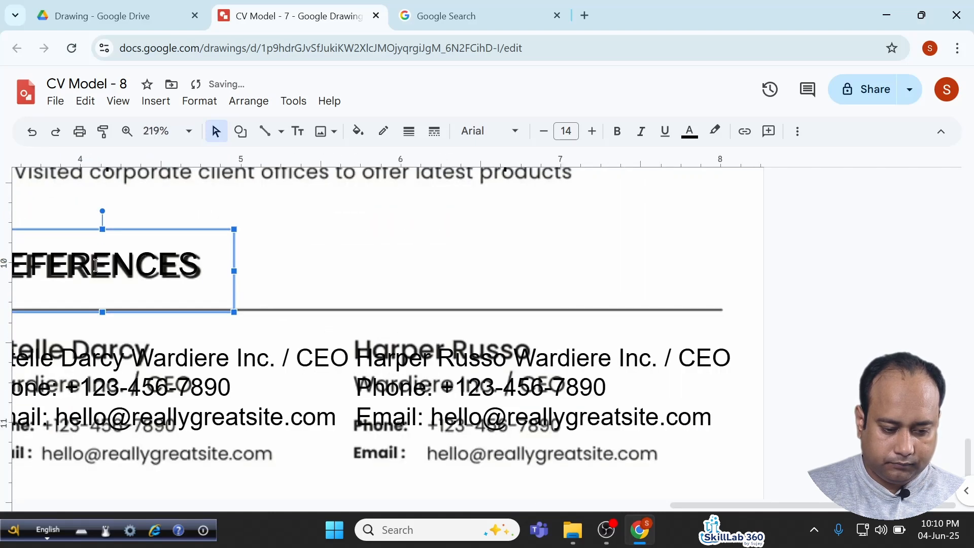
{"action": "scroll", "coordinate": [108, 267], "scroll_direction": "left", "scroll_amount": 4}
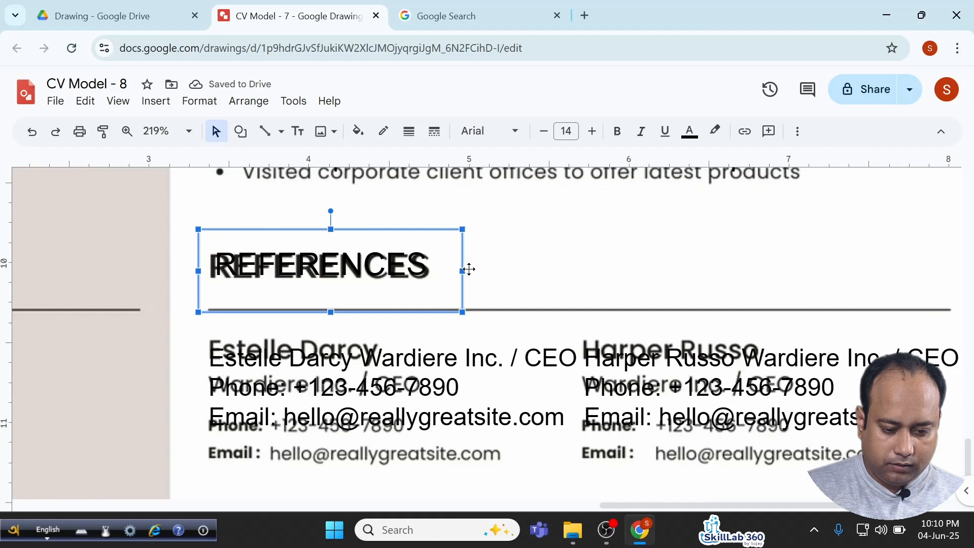
Widen the REFERENCES heading text box, align it with the template heading and make its text bold.
{"action": "left_click_drag", "start_coordinate": [463, 270], "coordinate": [478, 271]}
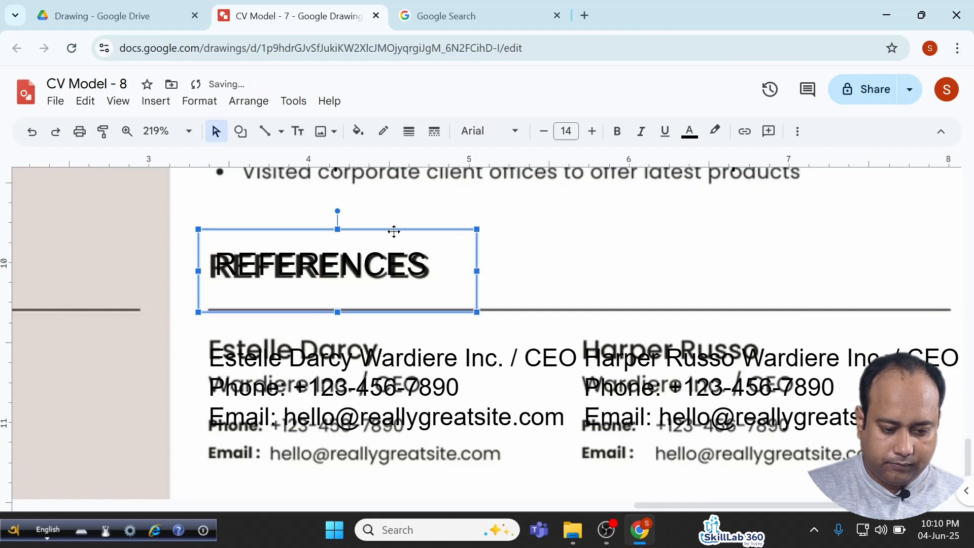
{"action": "left_click_drag", "start_coordinate": [394, 231], "coordinate": [392, 234]}
{"action": "left_click", "coordinate": [617, 132]}
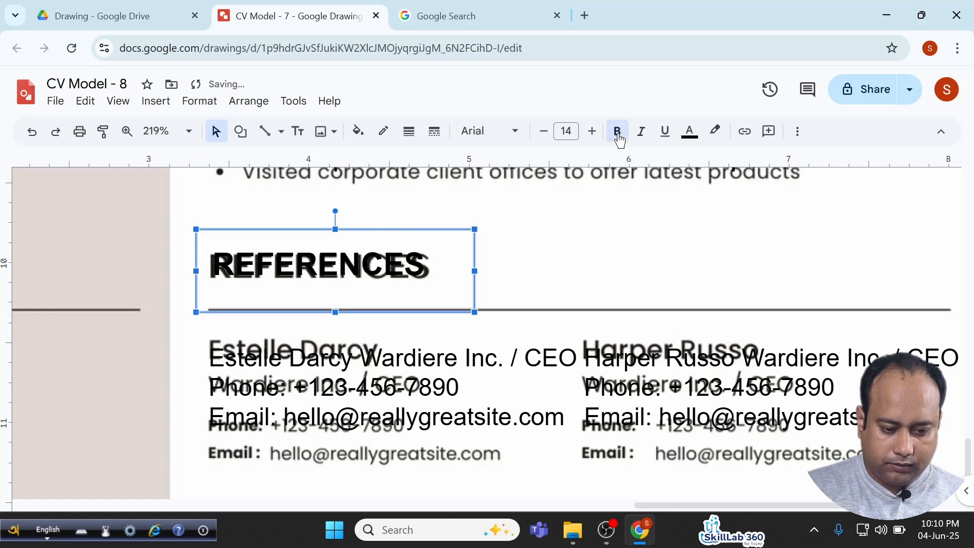
Put the first reference's name on its own line in bold size 13 and nudge the text box up.
{"action": "left_click", "coordinate": [516, 396]}
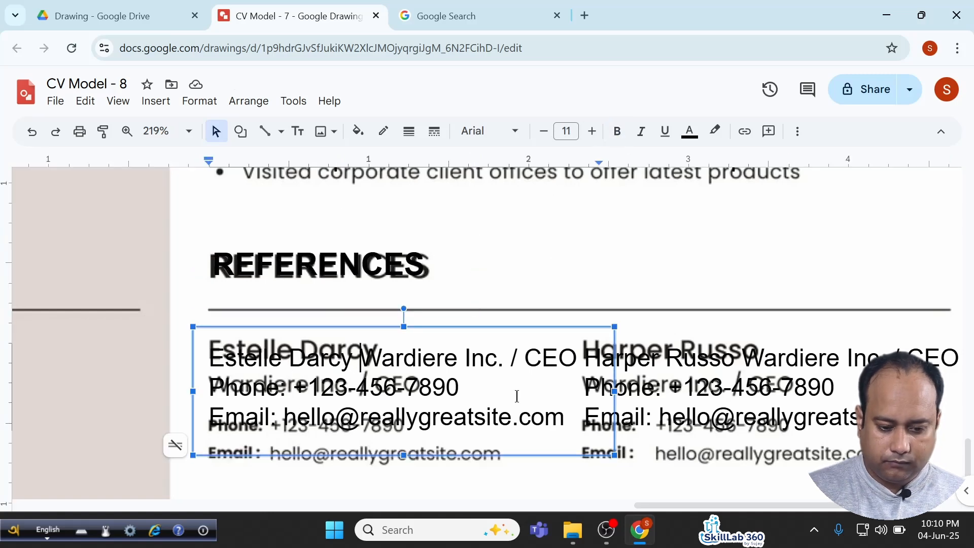
{"action": "key", "text": "Return"}
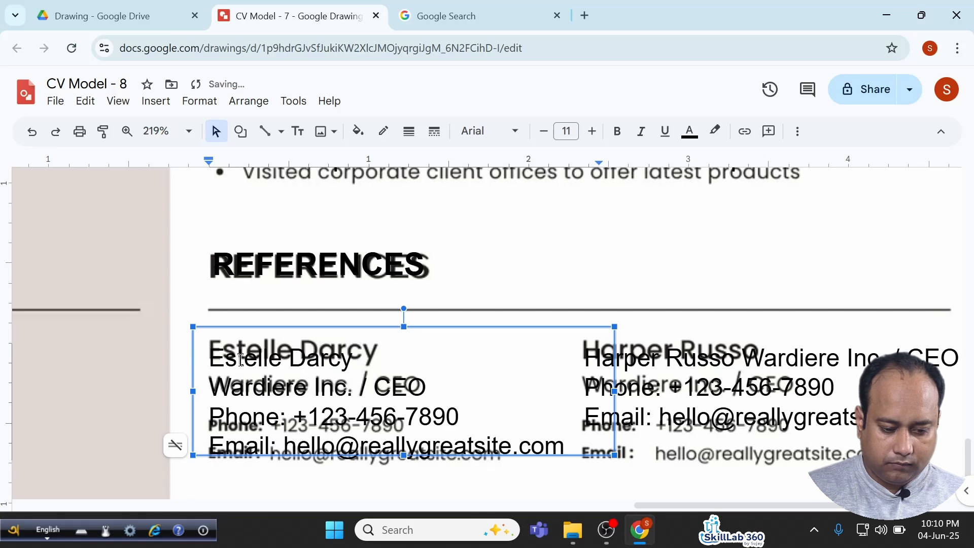
{"action": "key", "text": "shift+Up"}
{"action": "left_click", "coordinate": [623, 137]}
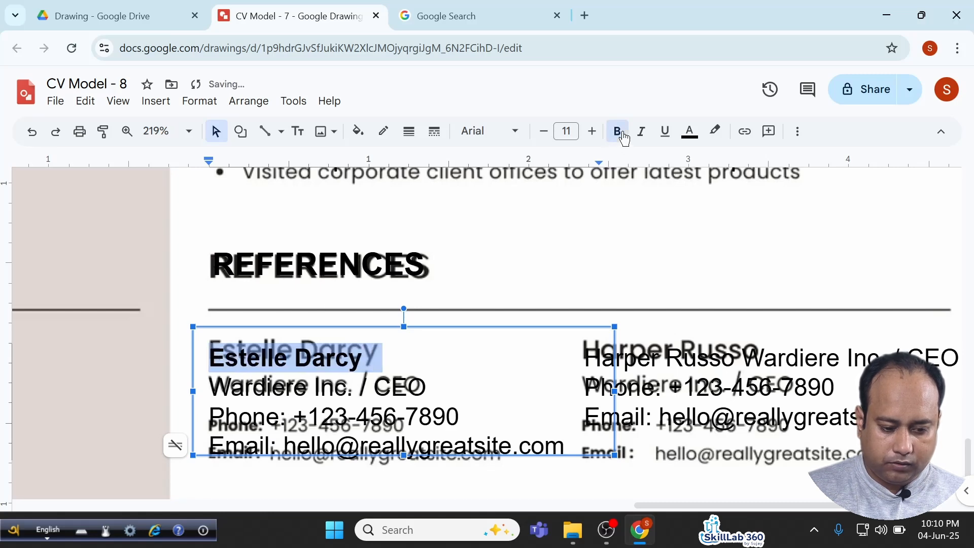
{"action": "left_click", "coordinate": [591, 132]}
{"action": "left_click", "coordinate": [591, 131]}
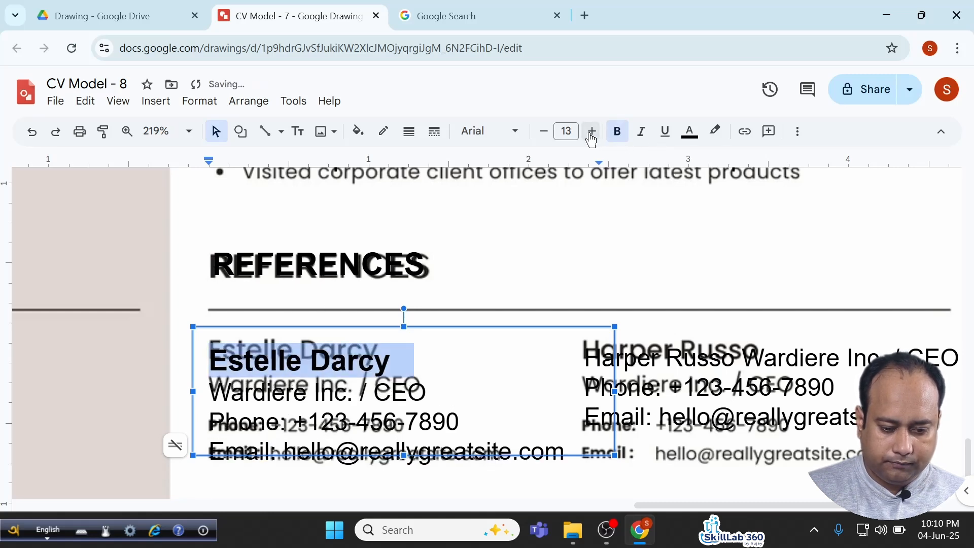
{"action": "left_click", "coordinate": [384, 323]}
{"action": "key", "text": "Up"}
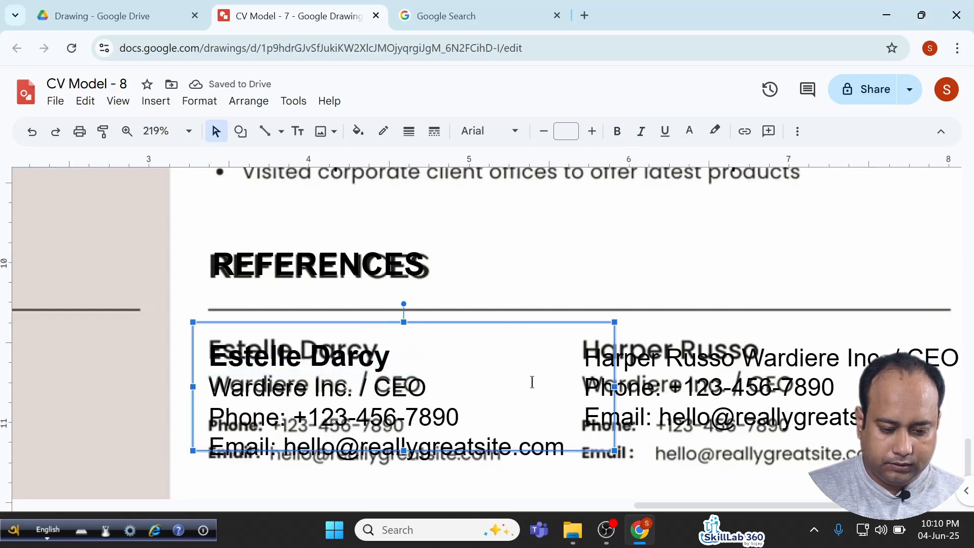
Set the first reference's company, phone and email lines to font size 10 and nudge the text box up.
{"action": "scroll", "coordinate": [532, 382], "scroll_direction": "down", "scroll_amount": 2}
{"action": "left_click", "coordinate": [298, 387]}
{"action": "left_click_drag", "start_coordinate": [293, 386], "coordinate": [543, 463]}
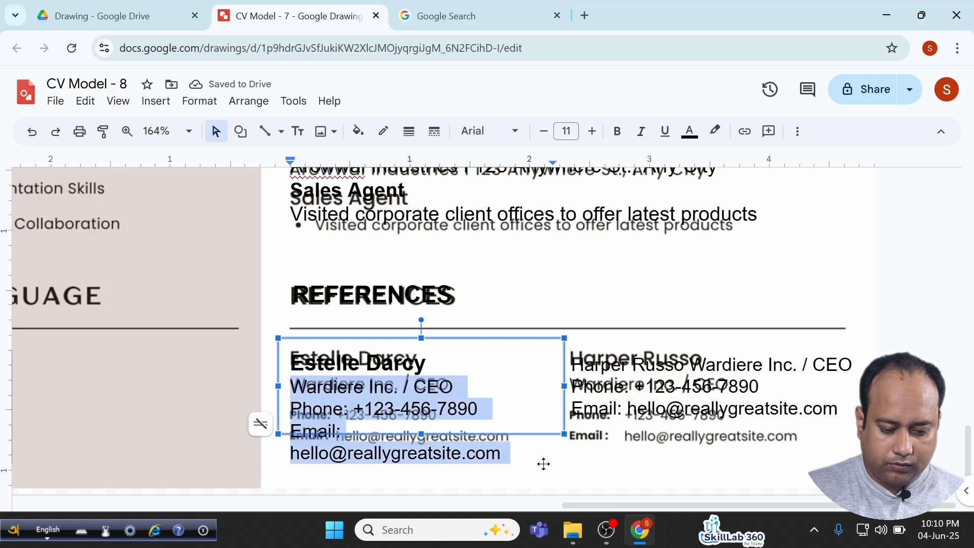
{"action": "left_click", "coordinate": [544, 132]}
{"action": "left_click", "coordinate": [545, 133]}
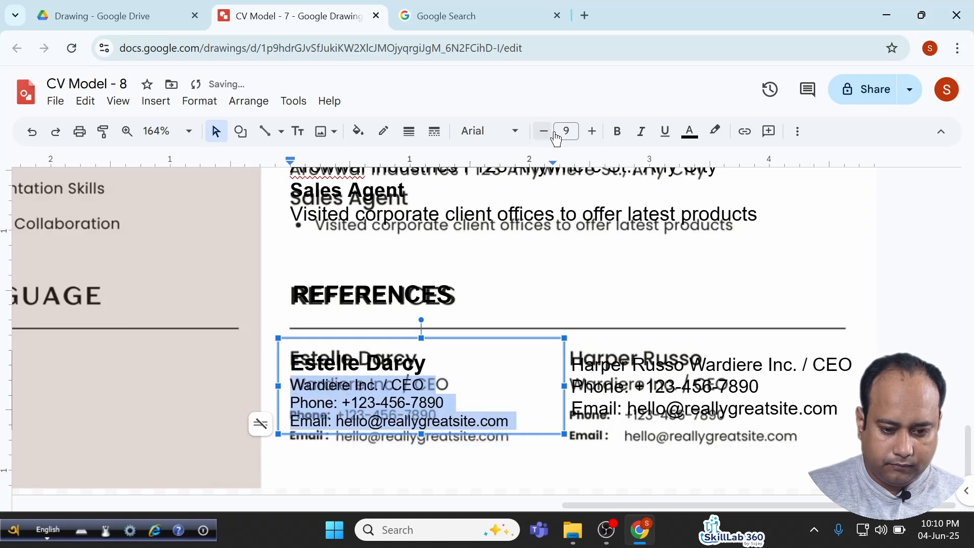
{"action": "left_click", "coordinate": [591, 132]}
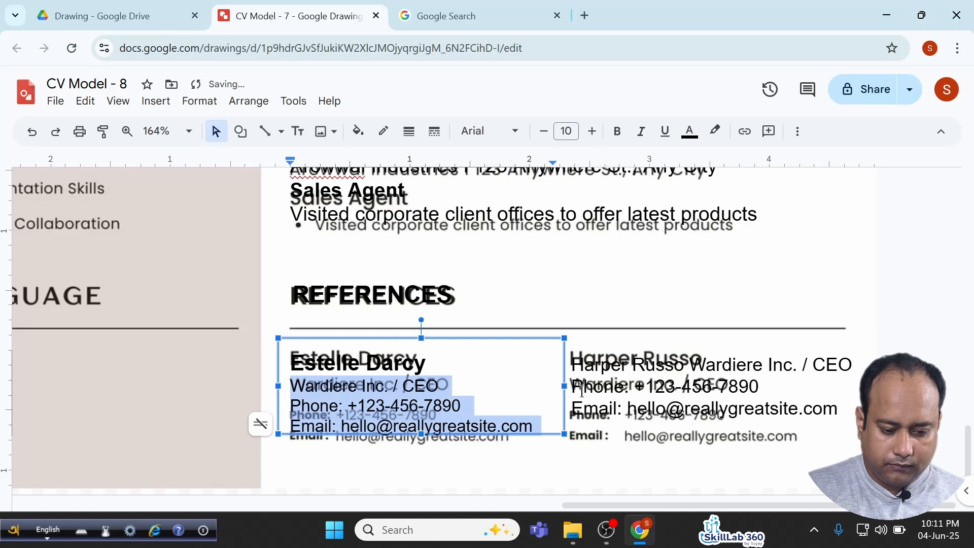
{"action": "left_click_drag", "start_coordinate": [456, 339], "coordinate": [455, 337]}
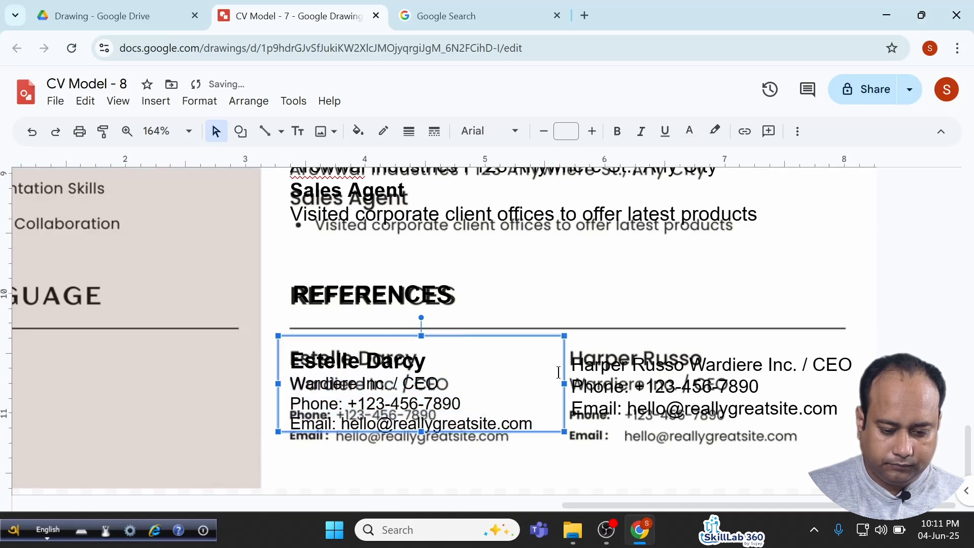
Put the second reference's name on its own line and make it bold.
{"action": "left_click", "coordinate": [601, 369]}
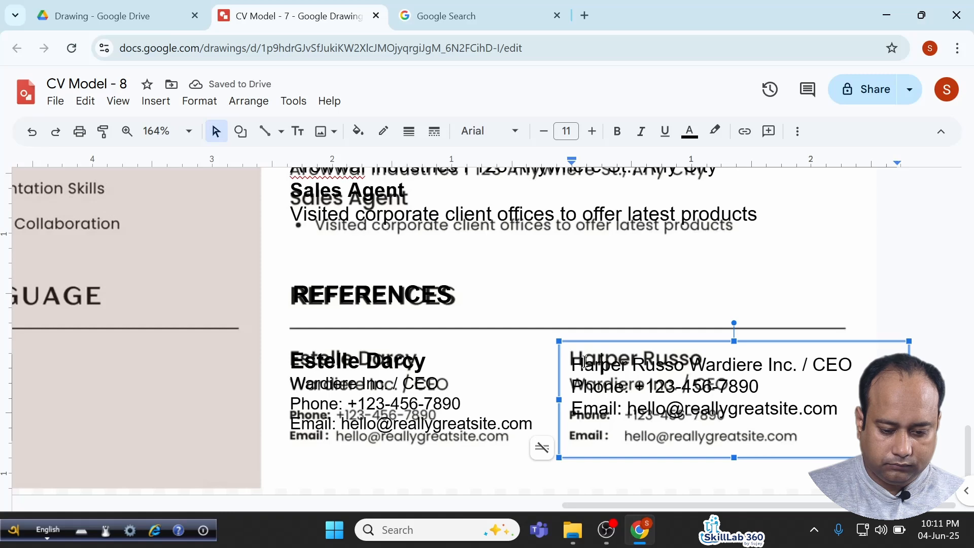
{"action": "triple_click", "coordinate": [585, 362]}
{"action": "left_click", "coordinate": [685, 365]}
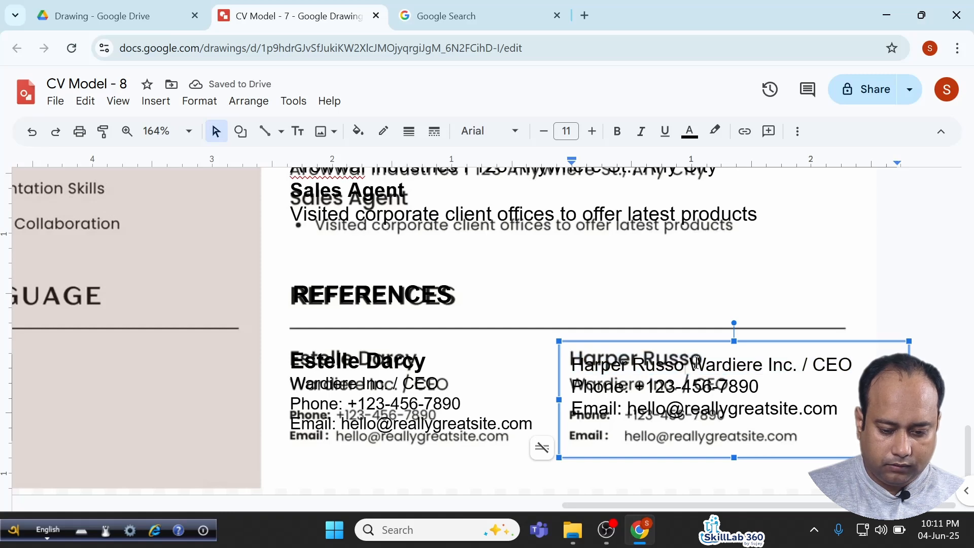
{"action": "key", "text": "Return"}
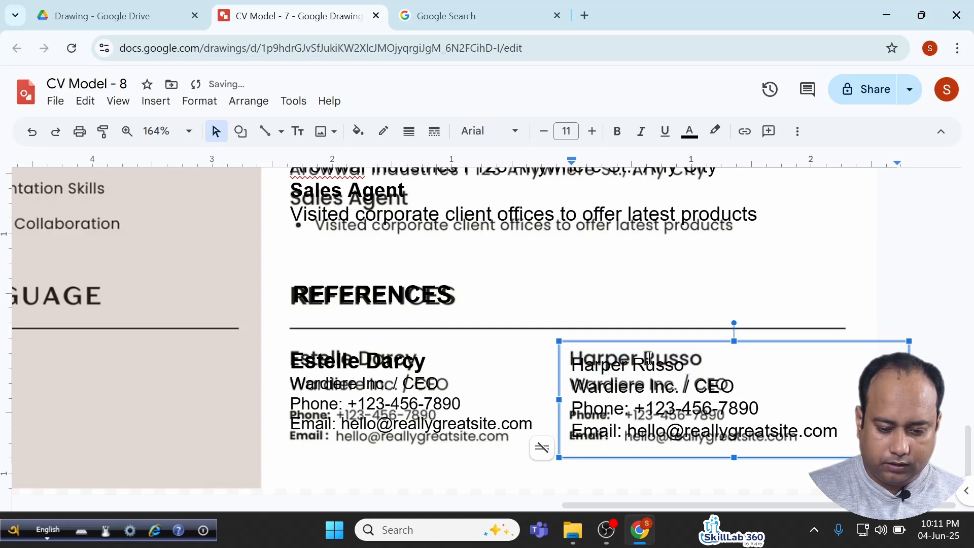
{"action": "triple_click", "coordinate": [599, 364]}
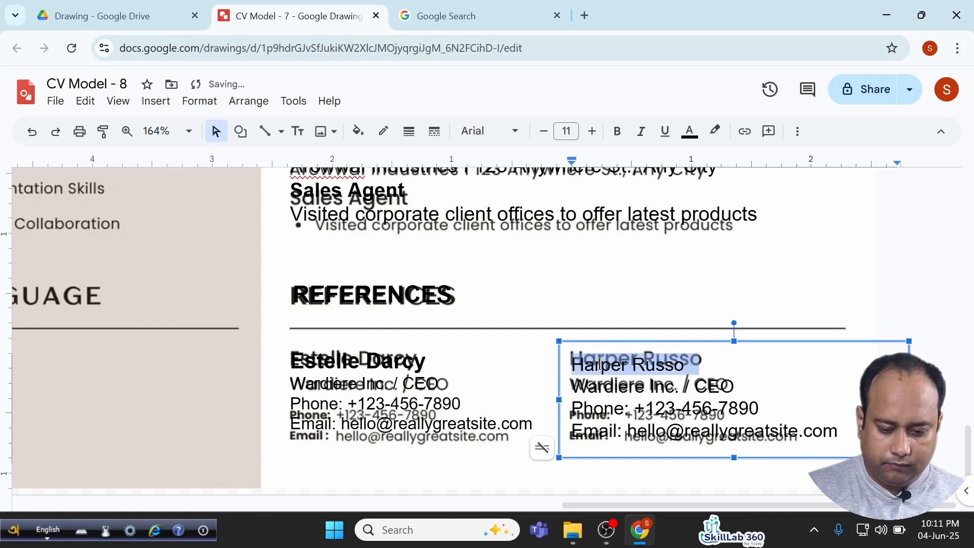
{"action": "left_click", "coordinate": [617, 133]}
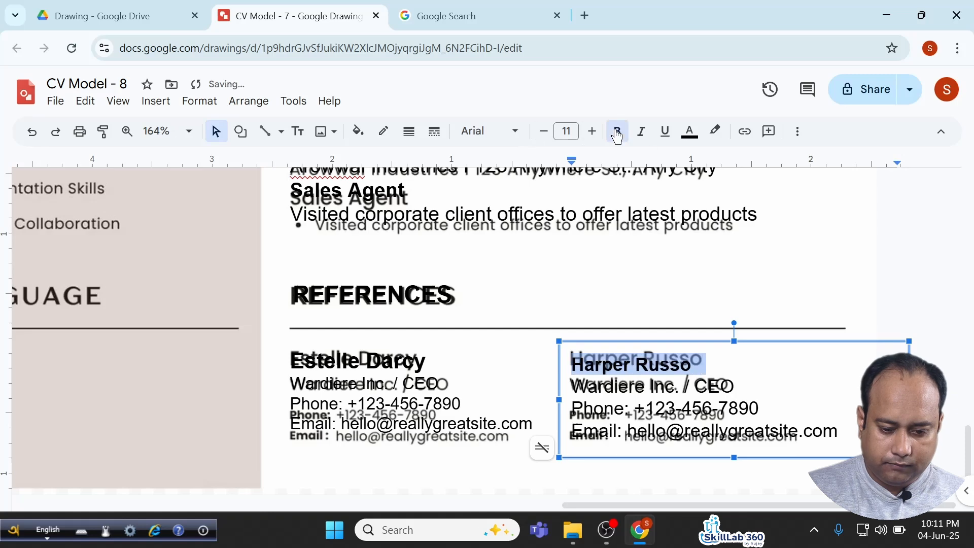
Copy the first reference name's formatting to the second name and align the second text box with the template.
{"action": "left_click", "coordinate": [375, 362]}
{"action": "left_click", "coordinate": [103, 131]}
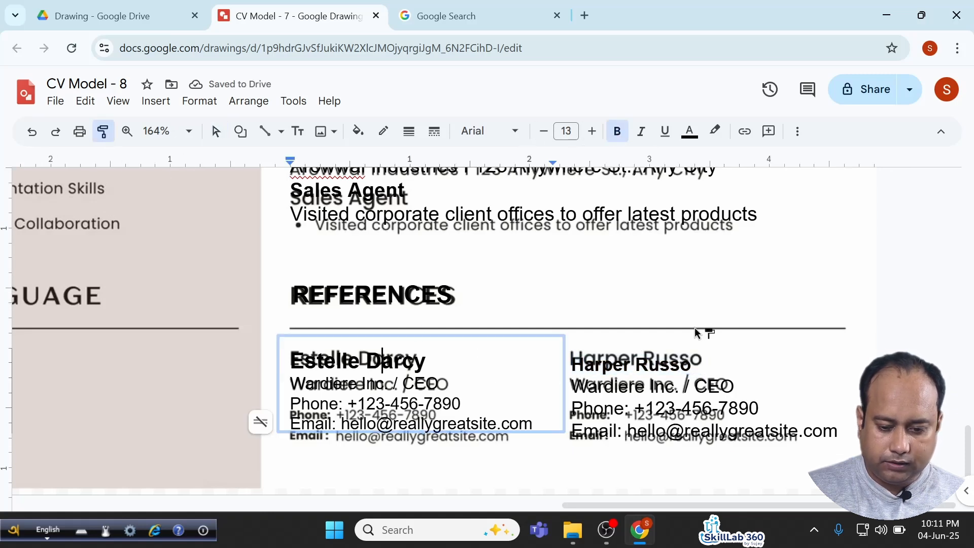
{"action": "left_click_drag", "start_coordinate": [692, 363], "coordinate": [567, 366]}
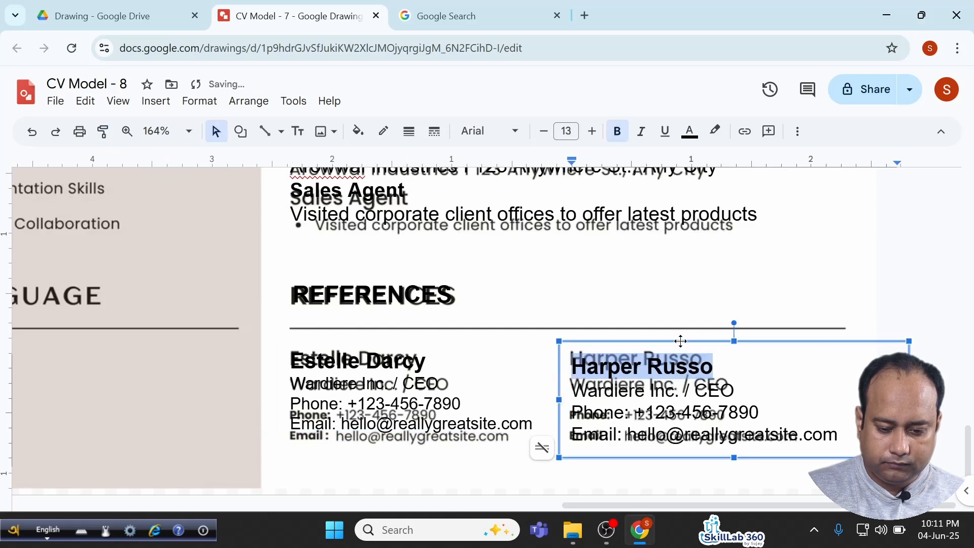
{"action": "left_click_drag", "start_coordinate": [681, 340], "coordinate": [677, 336]}
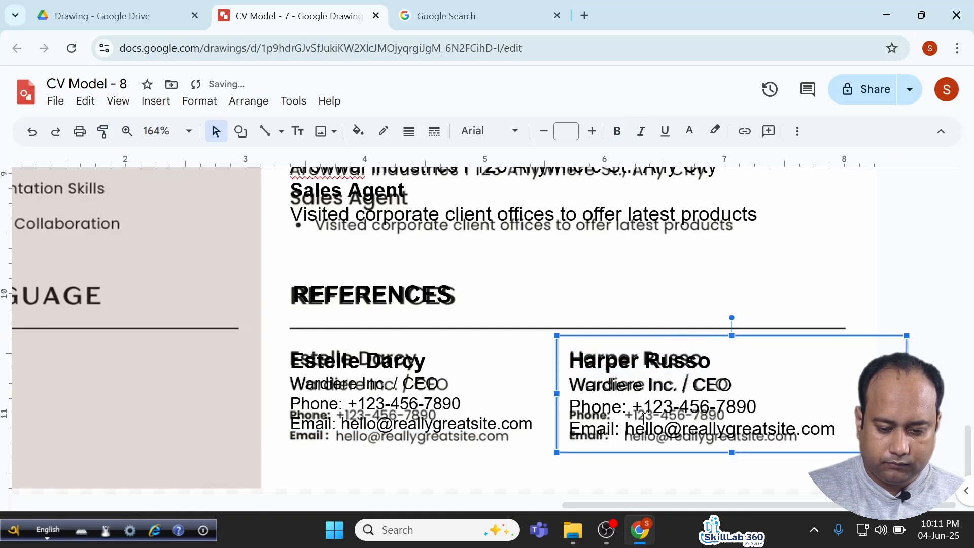
Copy the first reference's detail formatting to the second reference's company, phone and email lines, and narrow the second text box.
{"action": "left_click", "coordinate": [572, 386]}
{"action": "left_click_drag", "start_coordinate": [571, 386], "coordinate": [824, 451]}
{"action": "left_click", "coordinate": [372, 404]}
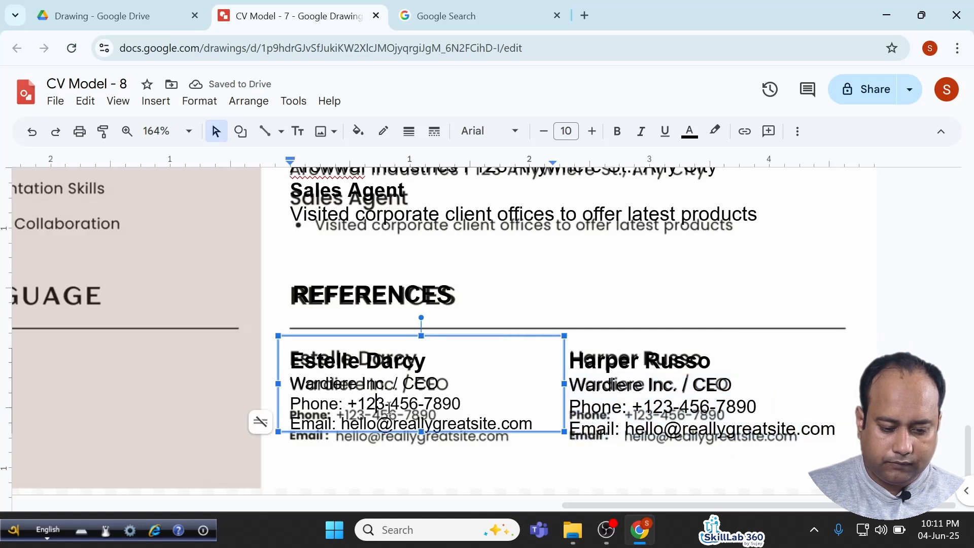
{"action": "left_click", "coordinate": [103, 132]}
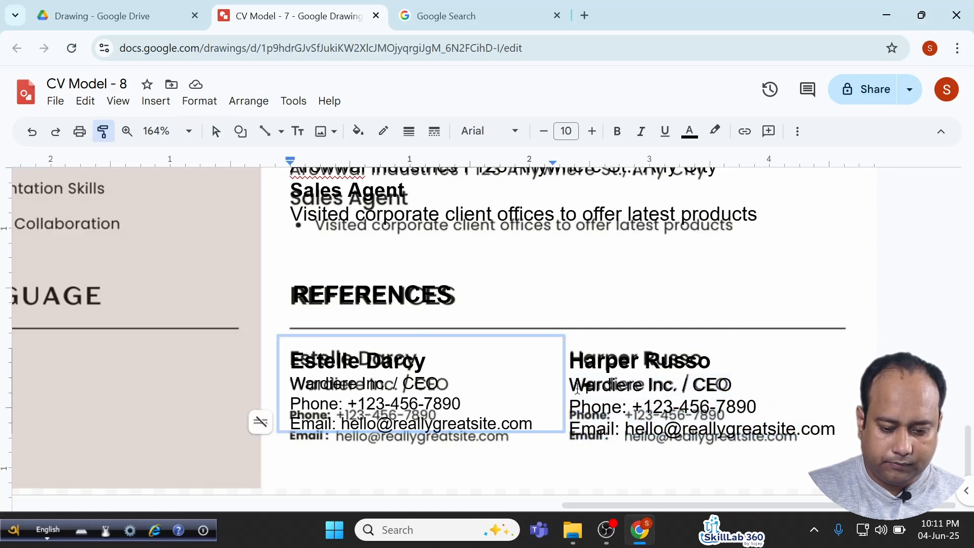
{"action": "mouse_move", "coordinate": [835, 429]}
{"action": "left_mouse_down"}
{"action": "mouse_move", "coordinate": [625, 428]}
{"action": "mouse_move", "coordinate": [564, 396]}
{"action": "left_mouse_up"}
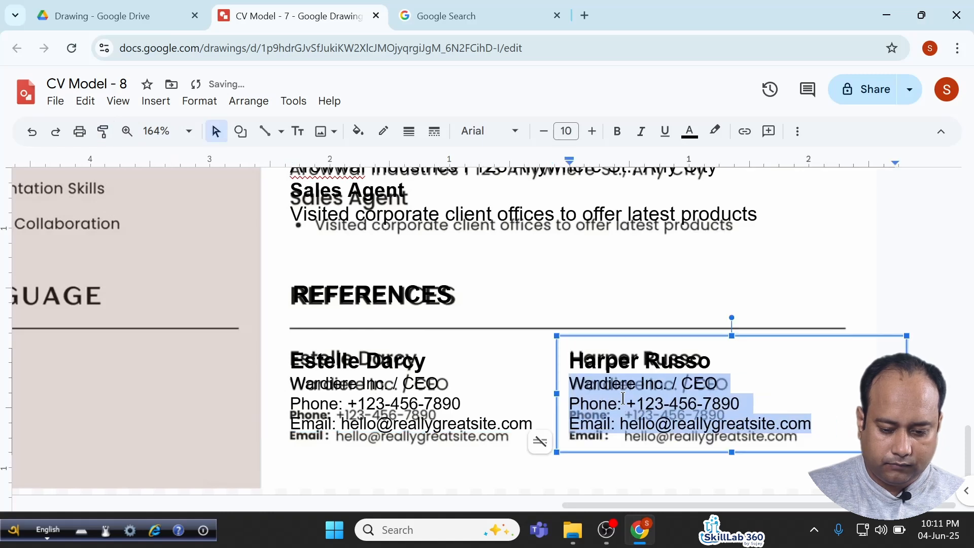
{"action": "left_click", "coordinate": [623, 400]}
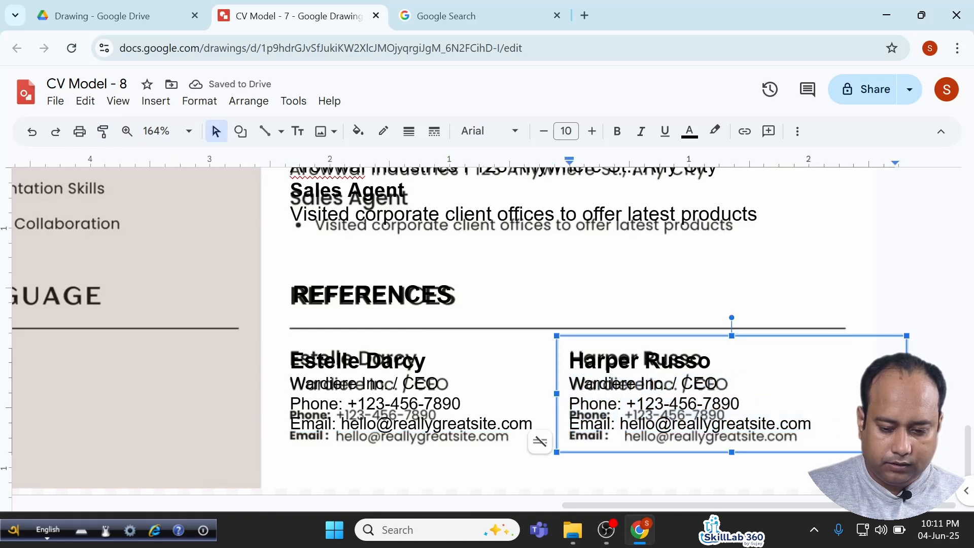
{"action": "left_click_drag", "start_coordinate": [907, 393], "coordinate": [829, 393]}
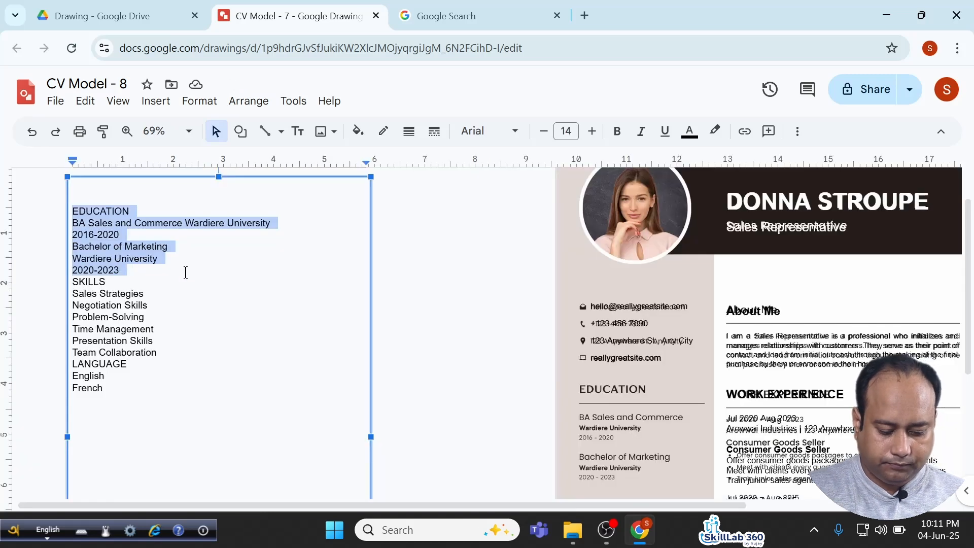
Move the EDUCATION heading and its two degree entries from the source text into a new text box beside the template.
{"action": "key", "text": "BackSpace"}
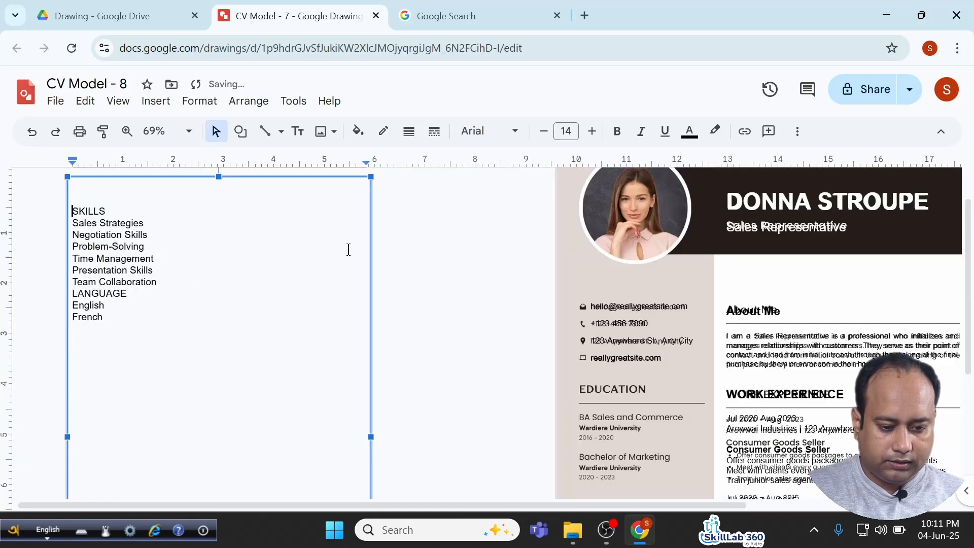
{"action": "left_click", "coordinate": [298, 130]}
{"action": "left_click_drag", "start_coordinate": [412, 334], "coordinate": [542, 469]}
{"action": "type", "text": "EDUCATION BA Sales and Commerce Wardiere University 2016-2020 Bachelor of Marketing Wardiere University 2020-2023"}
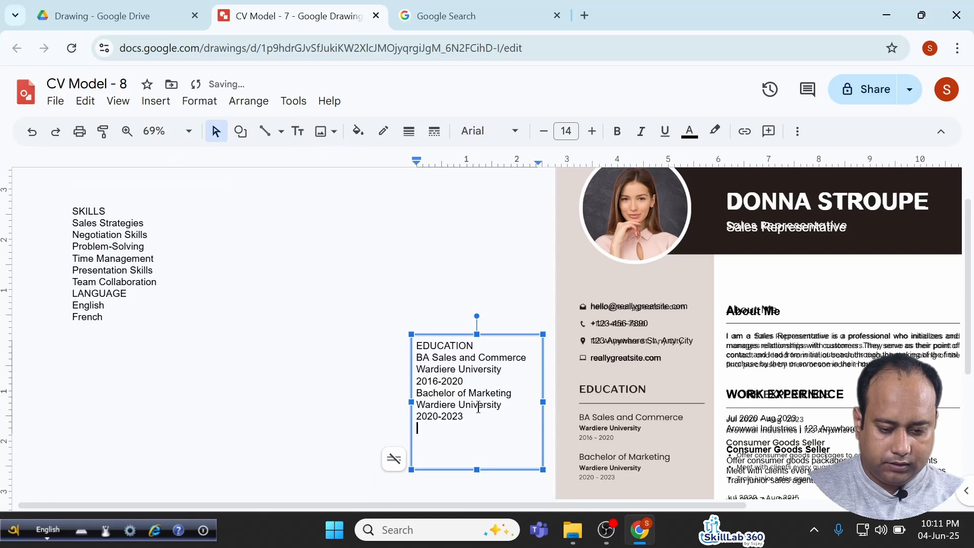
Move the Education text box over the EDUCATION section of the template's sidebar.
{"action": "scroll", "coordinate": [531, 384], "scroll_direction": "up", "scroll_amount": 3}
{"action": "scroll", "coordinate": [531, 385], "scroll_direction": "right", "scroll_amount": 3}
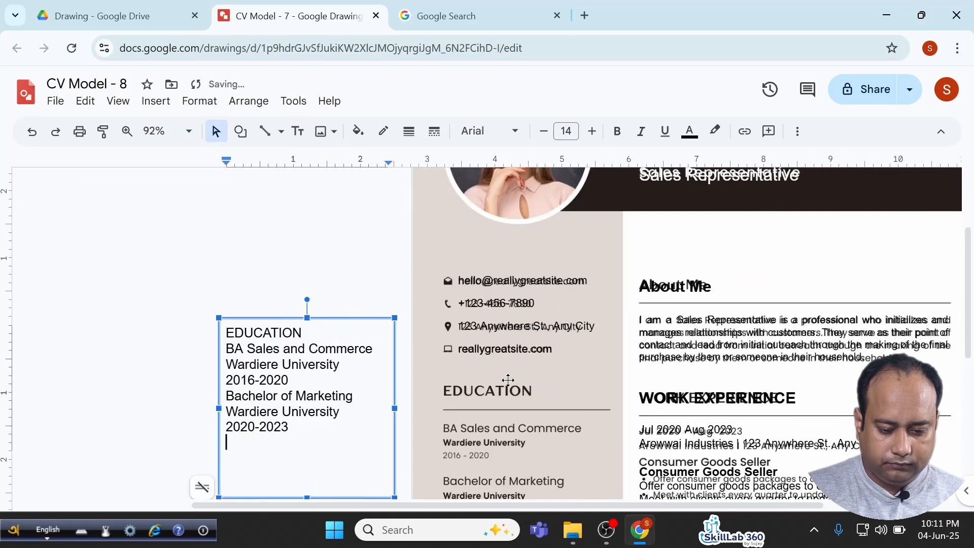
{"action": "scroll", "coordinate": [508, 380], "scroll_direction": "down", "scroll_amount": 1}
{"action": "scroll", "coordinate": [508, 380], "scroll_direction": "down", "scroll_amount": 1}
{"action": "left_click", "coordinate": [342, 242]}
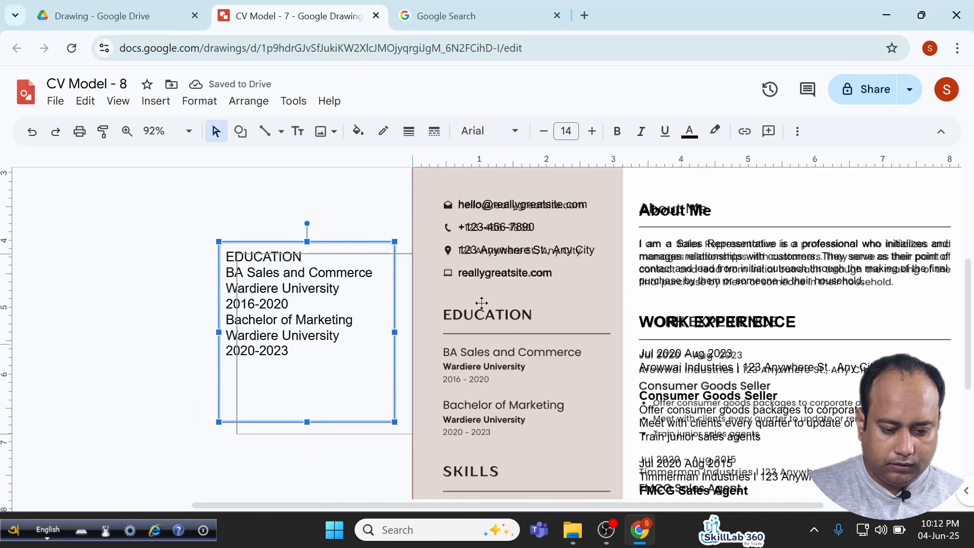
{"action": "left_click_drag", "start_coordinate": [529, 300], "coordinate": [544, 299]}
{"action": "scroll", "coordinate": [558, 325], "scroll_direction": "up", "scroll_amount": 3}
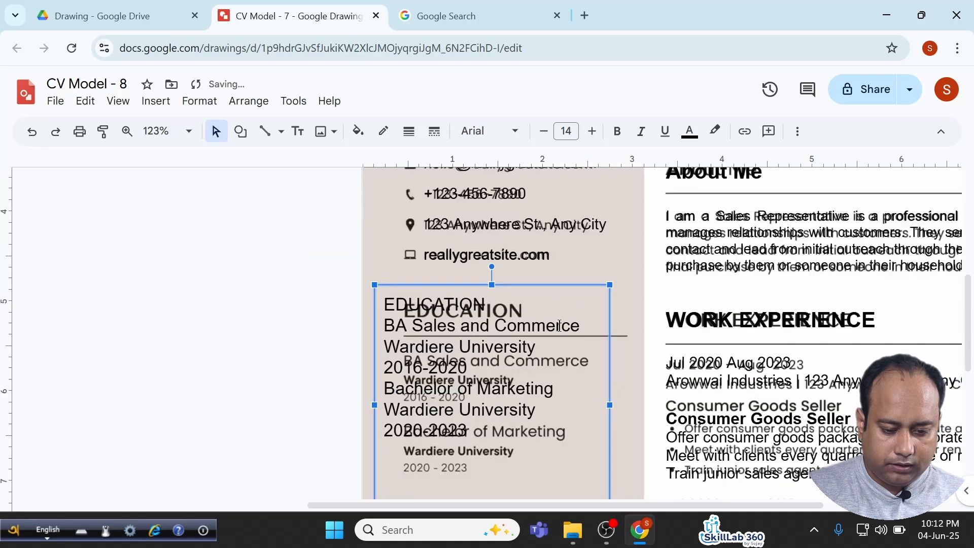
Make the EDUCATION heading bold and align its text box with the left edge of the template's EDUCATION section.
{"action": "double_click", "coordinate": [411, 303]}
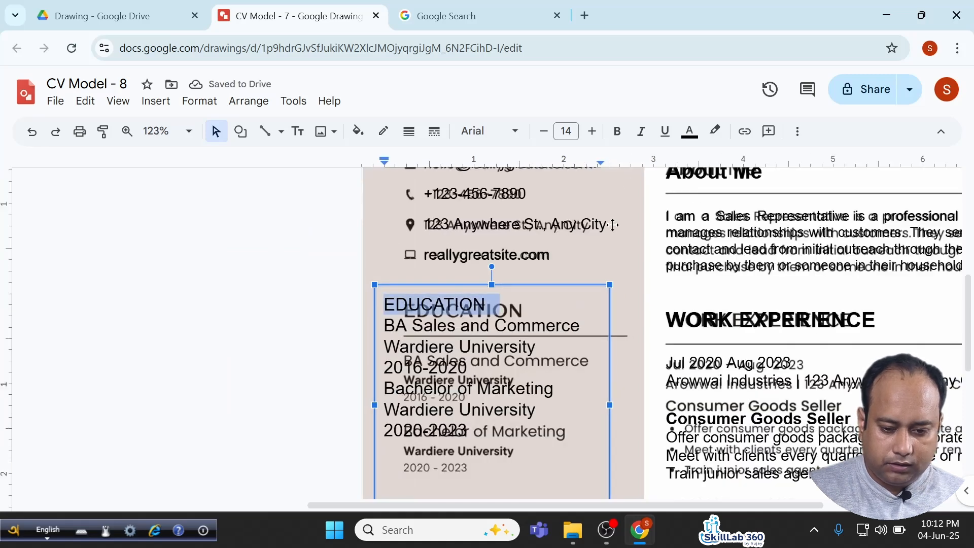
{"action": "left_click", "coordinate": [617, 130]}
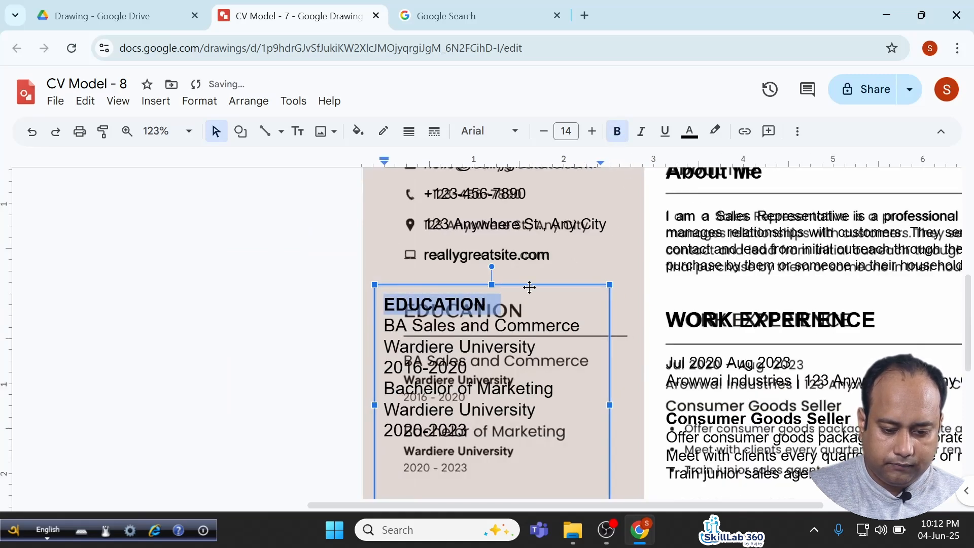
{"action": "left_click_drag", "start_coordinate": [529, 287], "coordinate": [535, 290]}
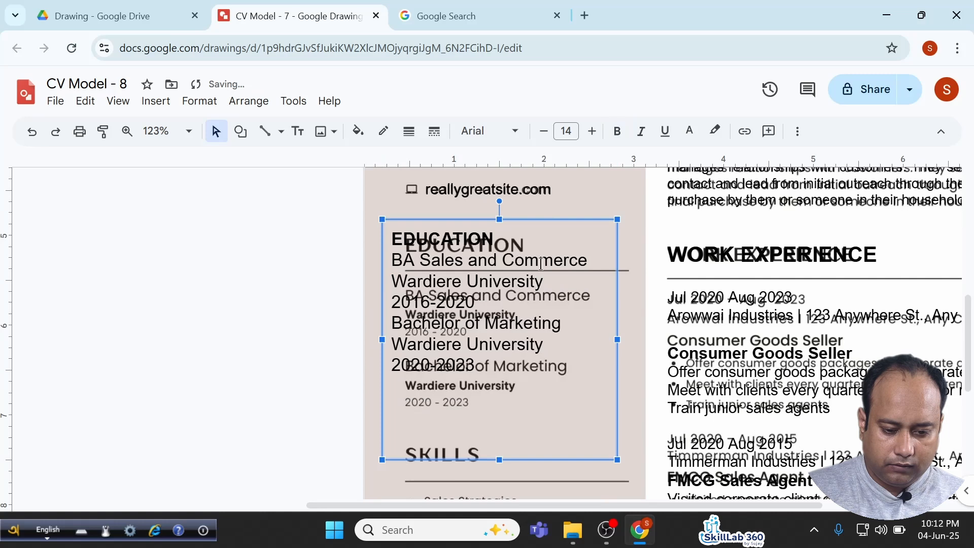
{"action": "left_click_drag", "start_coordinate": [541, 222], "coordinate": [554, 232]}
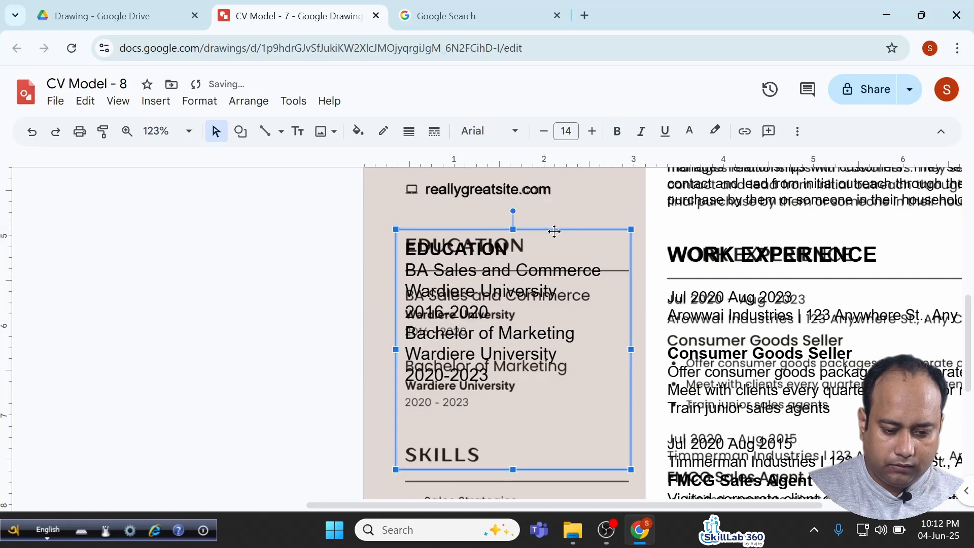
Set the EDUCATION heading's font size to 16.
{"action": "double_click", "coordinate": [476, 245]}
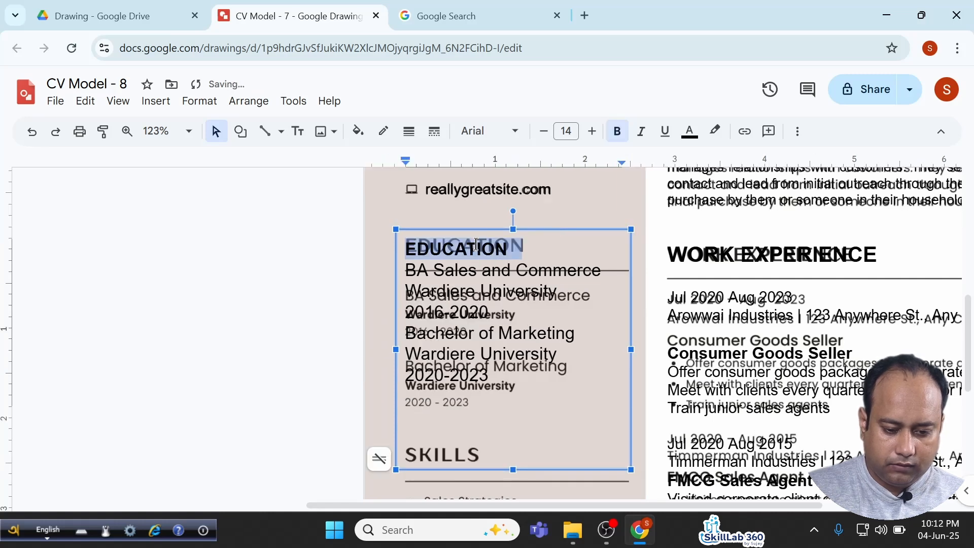
{"action": "left_click", "coordinate": [591, 130]}
{"action": "left_click", "coordinate": [591, 131]}
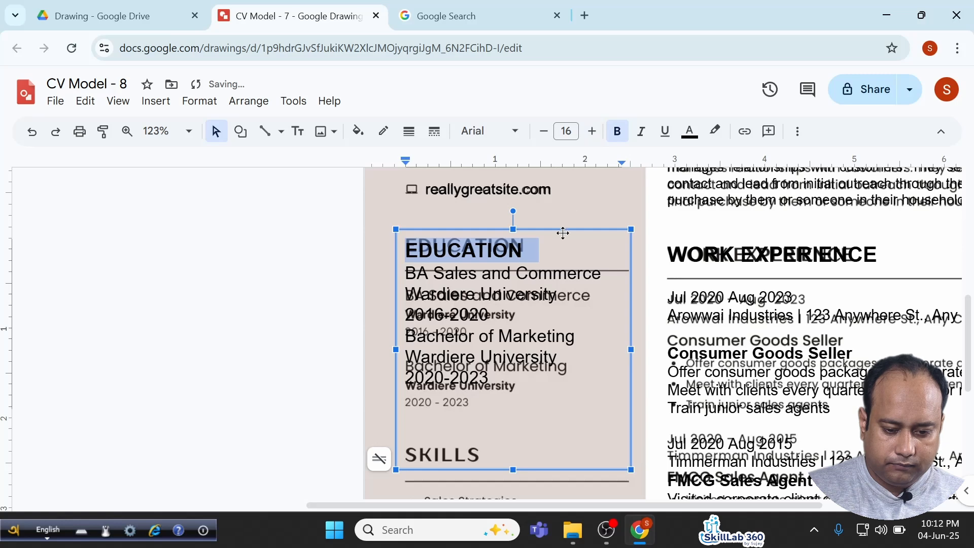
Nudge the Education text box up onto the template's EDUCATION heading and set the degree entries to font size 13.
{"action": "left_click_drag", "start_coordinate": [561, 231], "coordinate": [562, 227]}
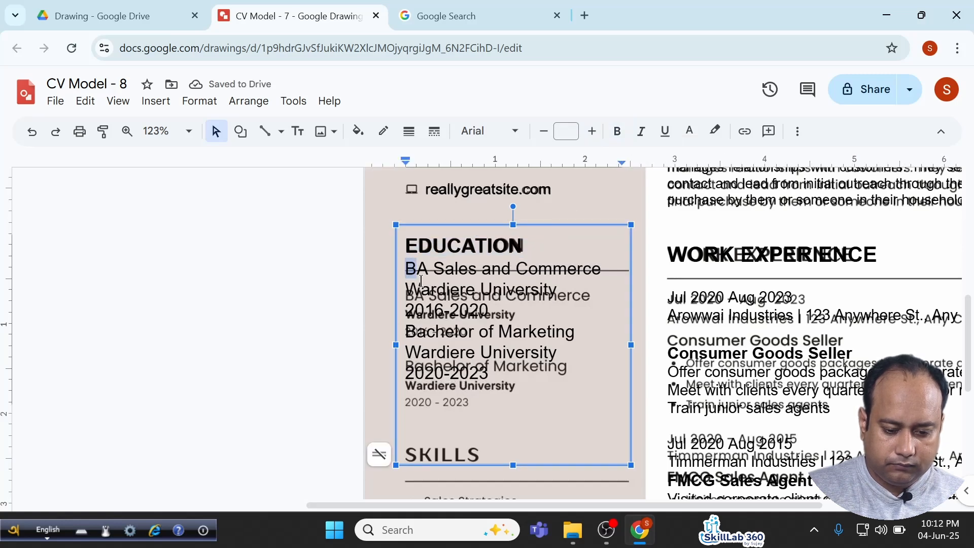
{"action": "left_click_drag", "start_coordinate": [407, 268], "coordinate": [411, 388]}
{"action": "left_click", "coordinate": [591, 131]}
{"action": "left_click", "coordinate": [591, 131]}
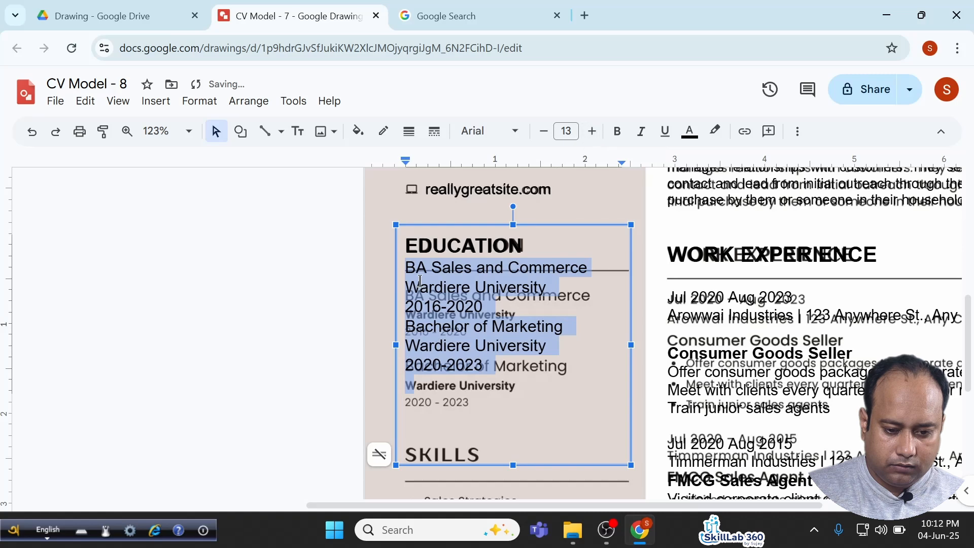
Insert a blank line below the EDUCATION heading and set the degree entries' line spacing to 1.15.
{"action": "key", "text": "Left"}
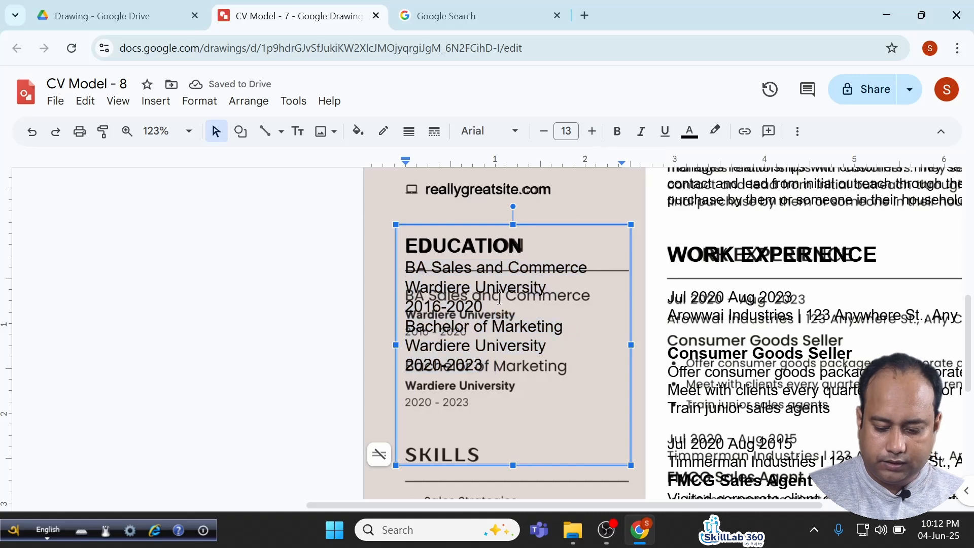
{"action": "key", "text": "Return"}
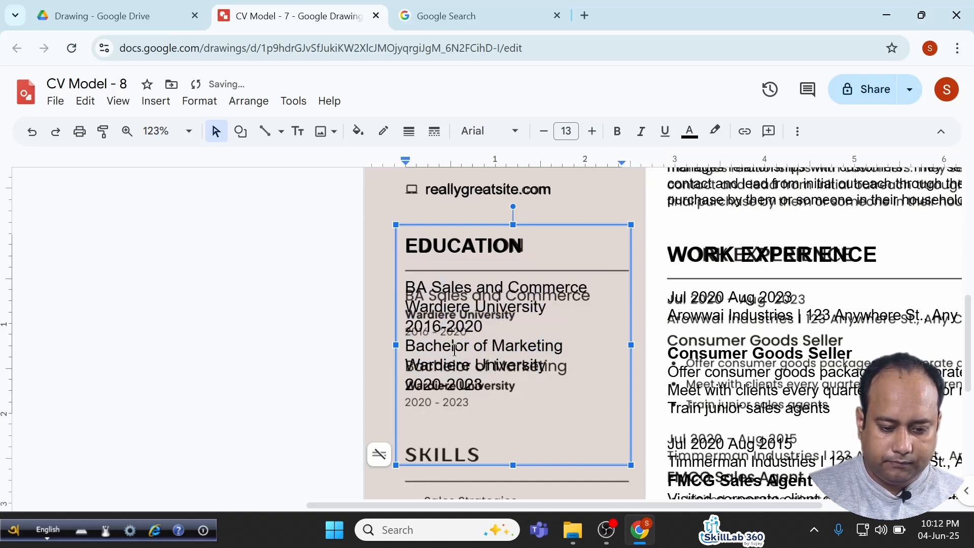
{"action": "left_click", "coordinate": [509, 383], "text": "shift"}
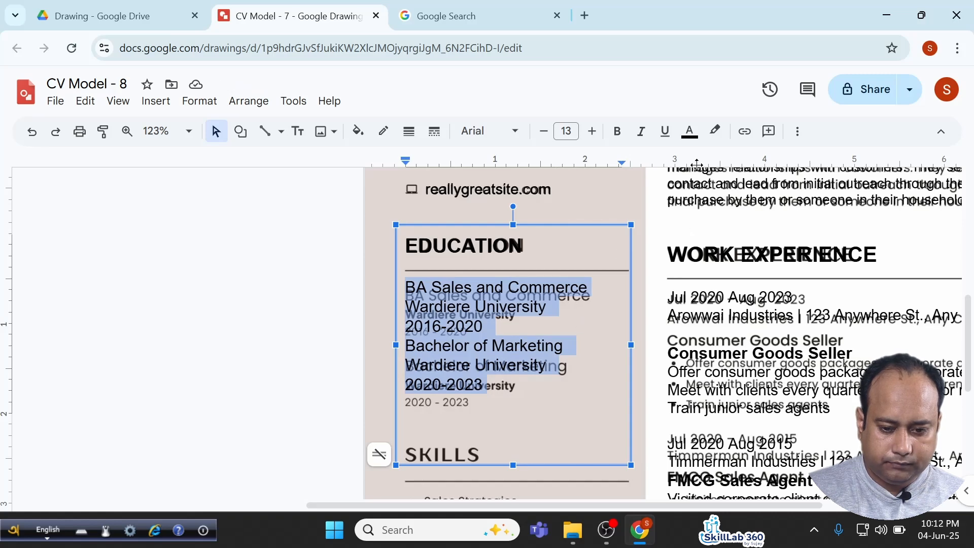
{"action": "left_click", "coordinate": [797, 132]}
{"action": "left_click", "coordinate": [568, 162]}
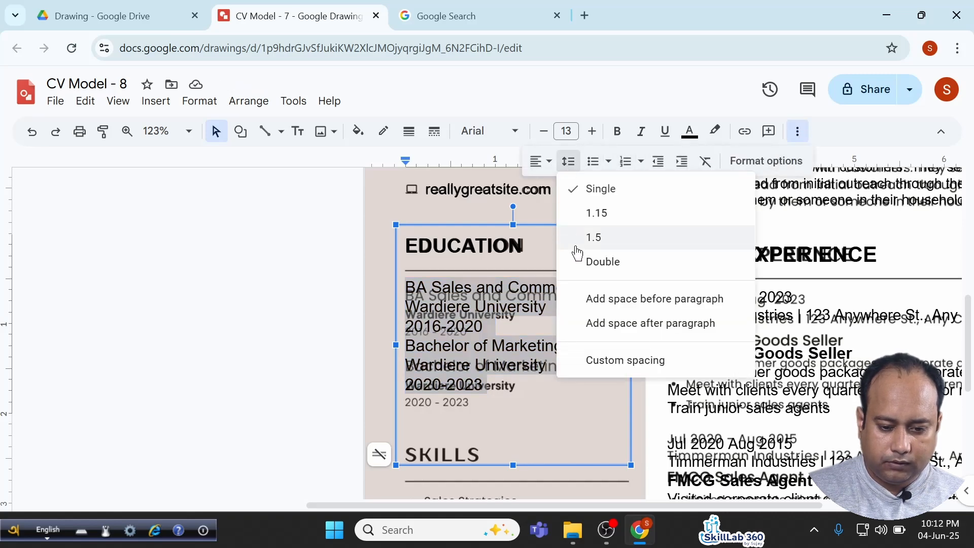
{"action": "left_click", "coordinate": [598, 214]}
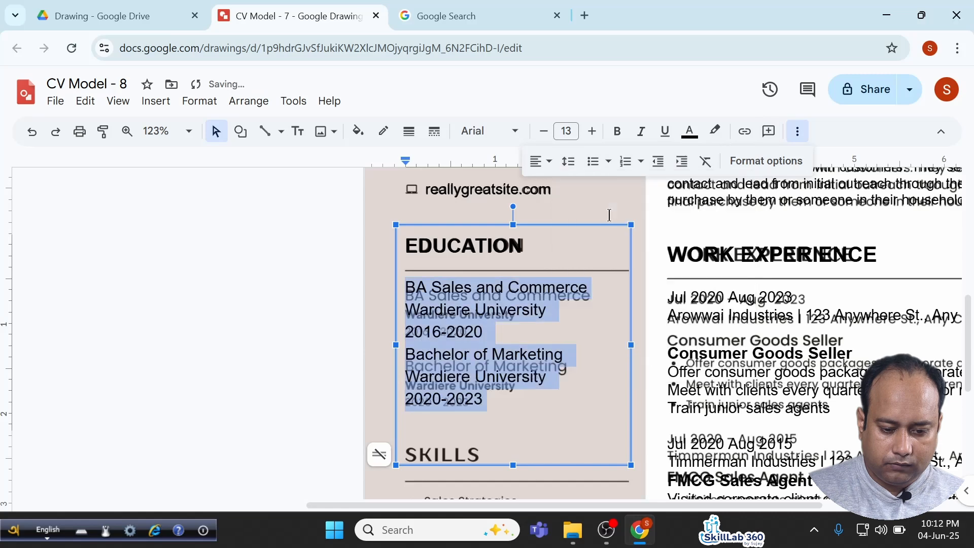
Shorten the Education text box so that it ends above the template's SKILLS heading.
{"action": "left_click", "coordinate": [466, 365]}
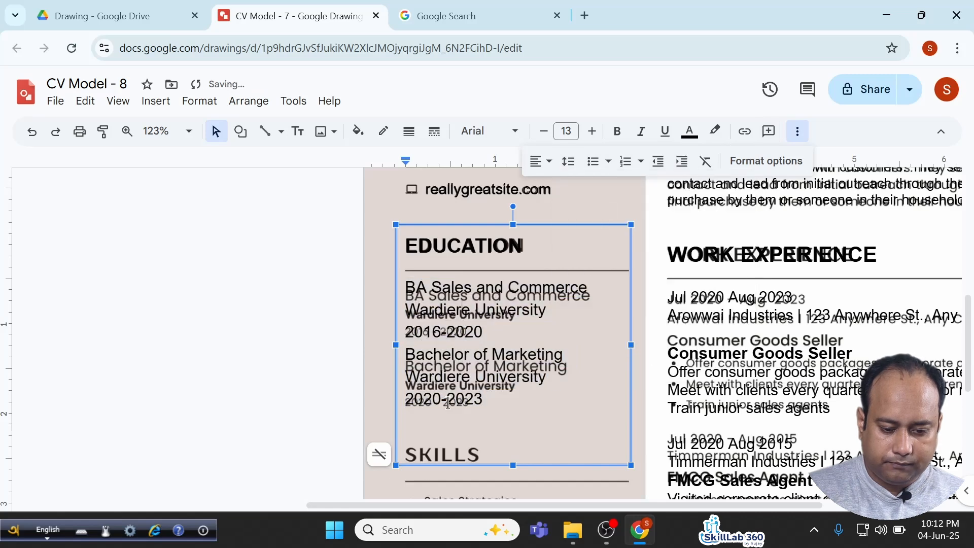
{"action": "left_click_drag", "start_coordinate": [511, 462], "coordinate": [511, 423]}
{"action": "left_click", "coordinate": [330, 407]}
Move the SKILLS heading and its six skills from the source text into a new text box beside the template, without a trailing blank line.
{"action": "scroll", "coordinate": [416, 405], "scroll_direction": "down", "scroll_amount": 5}
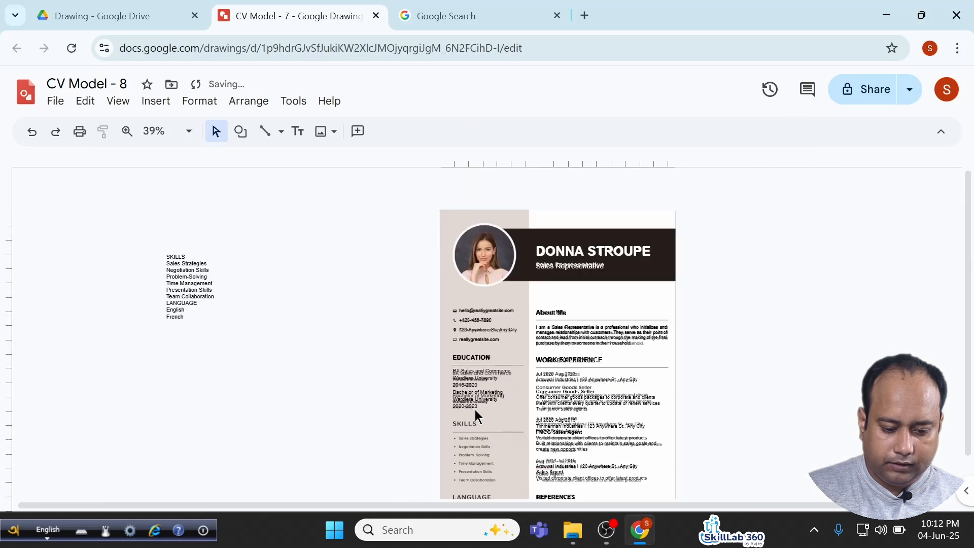
{"action": "scroll", "coordinate": [178, 266], "scroll_direction": "up", "scroll_amount": 3}
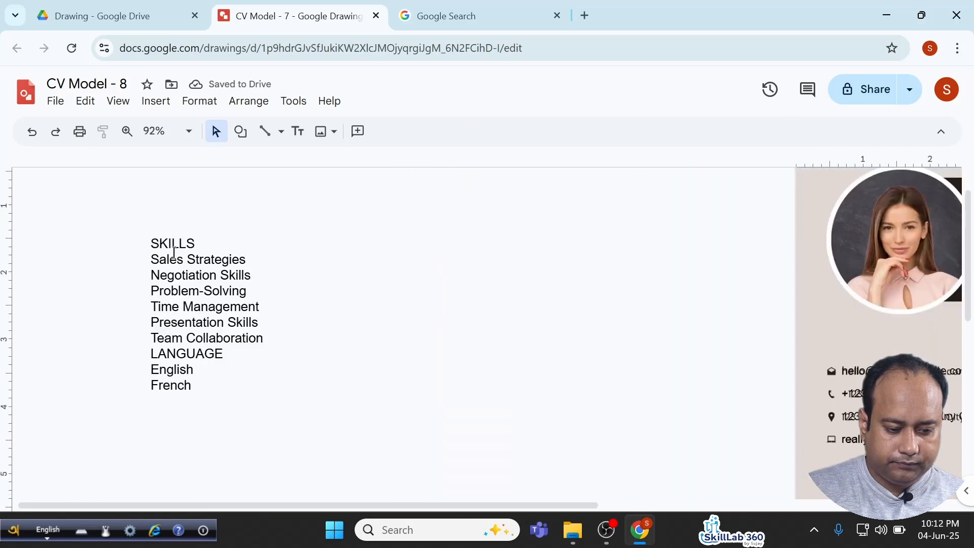
{"action": "left_click_drag", "start_coordinate": [153, 242], "coordinate": [274, 339]}
{"action": "key", "text": "ctrl+x"}
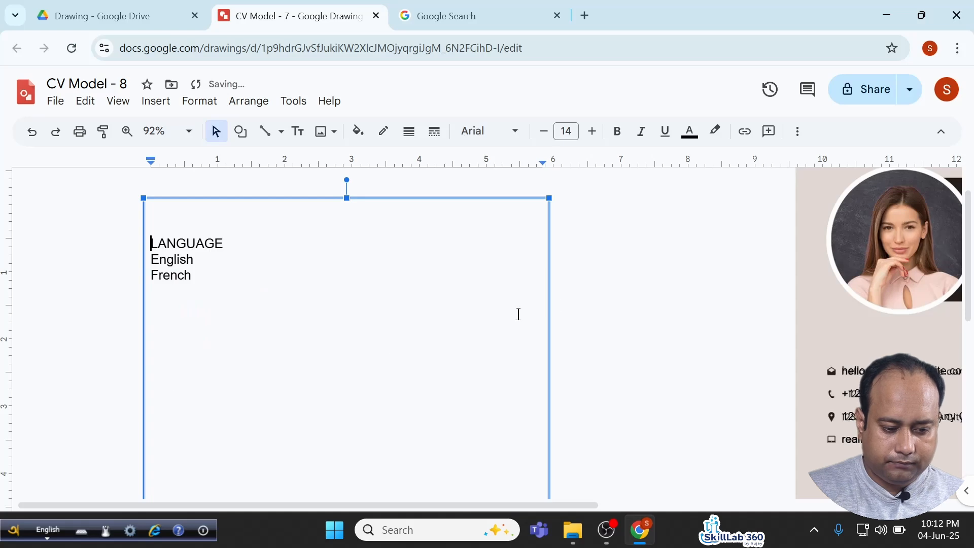
{"action": "left_click", "coordinate": [297, 131]}
{"action": "left_click_drag", "start_coordinate": [615, 376], "coordinate": [747, 491]}
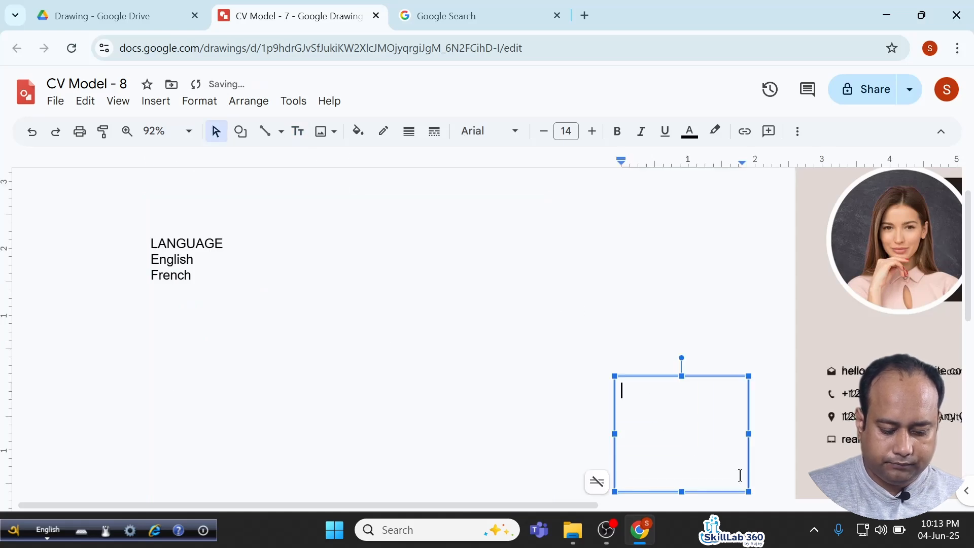
{"action": "key", "text": "ctrl+v"}
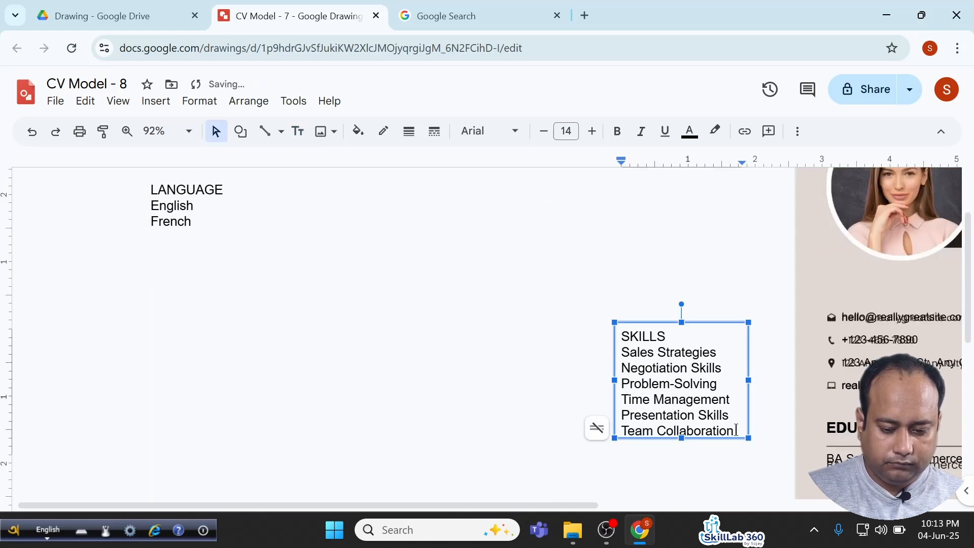
{"action": "scroll", "coordinate": [736, 431], "scroll_direction": "right", "scroll_amount": 5}
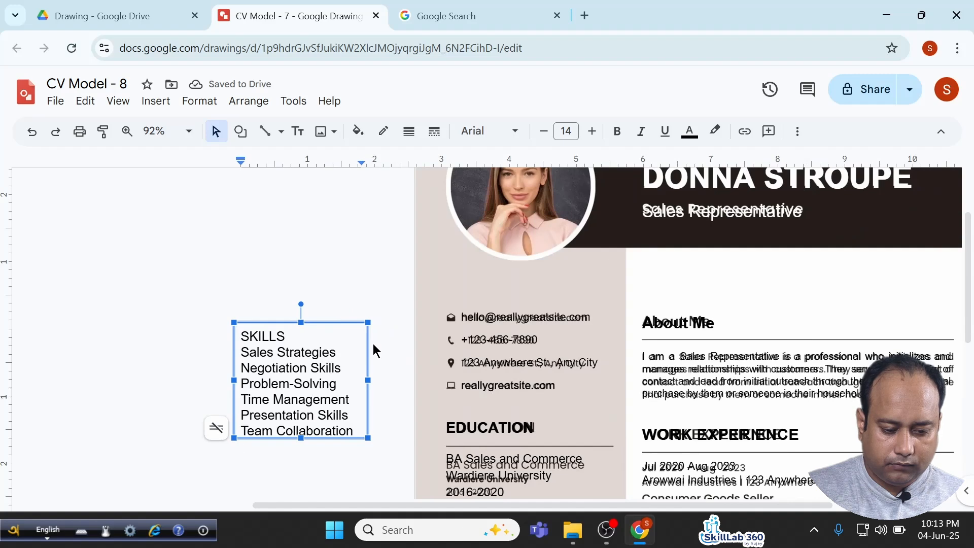
{"action": "scroll", "coordinate": [375, 350], "scroll_direction": "down", "scroll_amount": 1}
{"action": "key", "text": "BackSpace"}
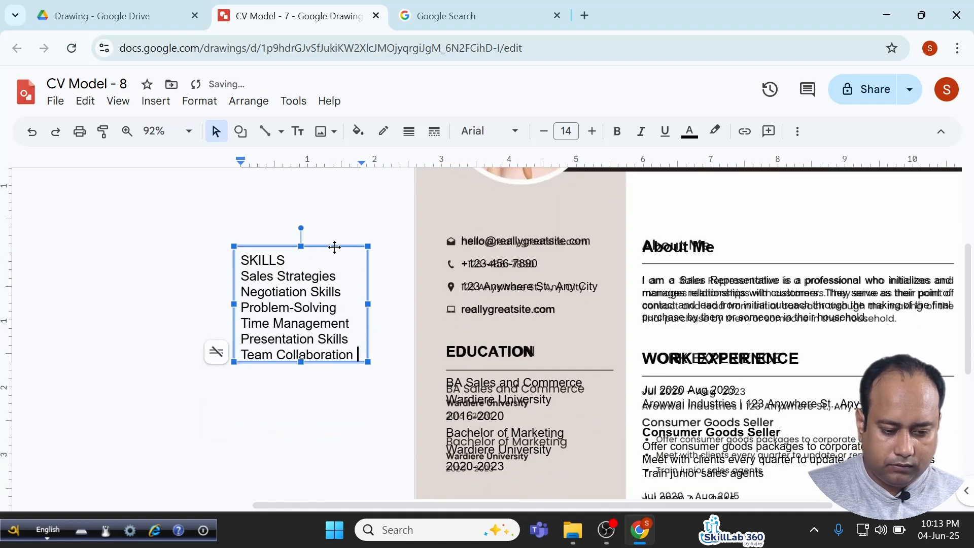
Insert a blank line below the SKILLS heading and lengthen the text box to hold all six skills.
{"action": "scroll", "coordinate": [334, 247], "scroll_direction": "up", "scroll_amount": 3}
{"action": "left_click", "coordinate": [292, 272]}
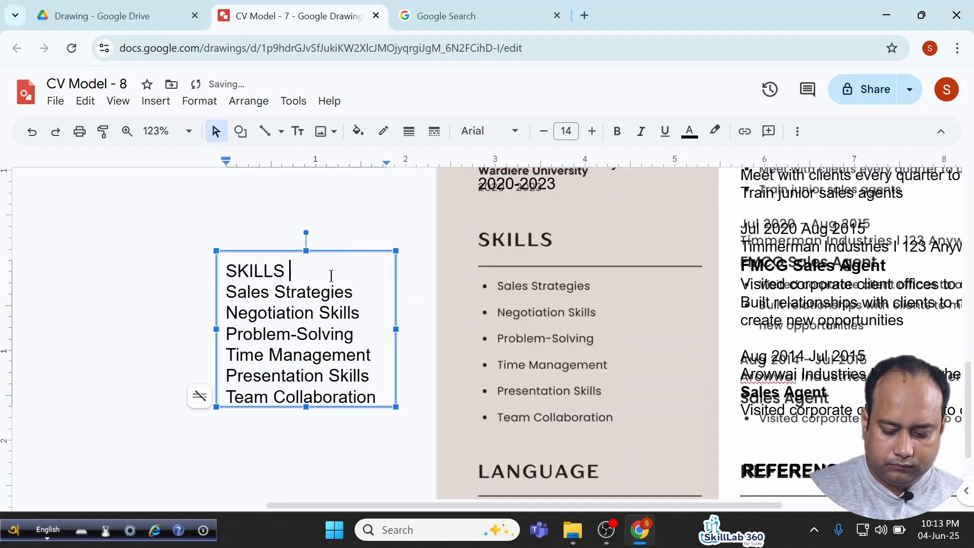
{"action": "key", "text": "Return"}
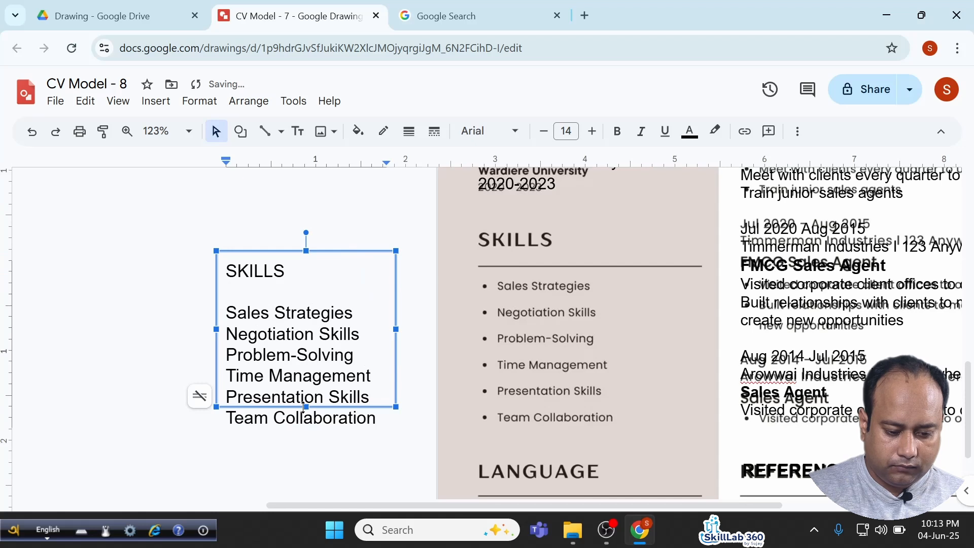
{"action": "left_click_drag", "start_coordinate": [307, 416], "coordinate": [306, 449]}
Move the Skills text box over the template's SKILLS section and make its heading bold at font size 15.
{"action": "left_click_drag", "start_coordinate": [326, 255], "coordinate": [582, 224]}
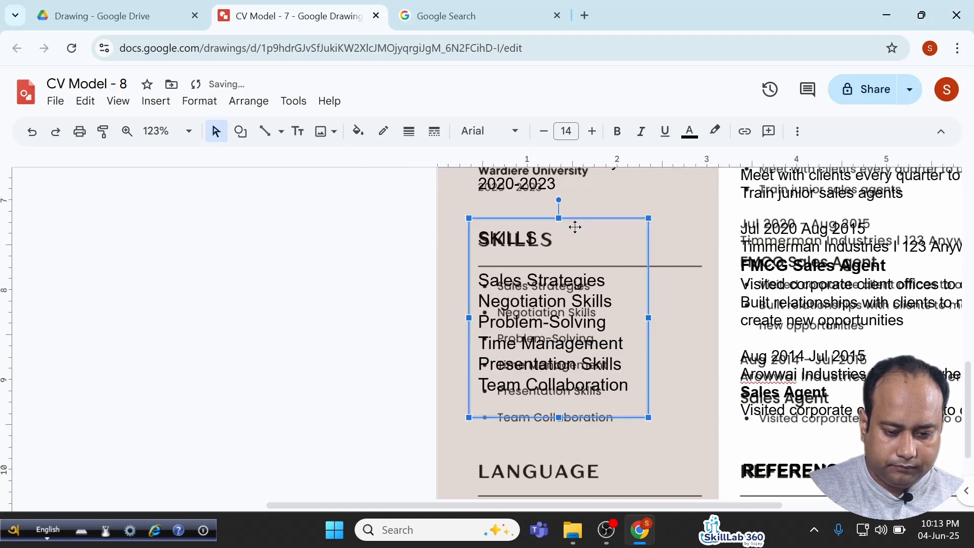
{"action": "double_click", "coordinate": [504, 239]}
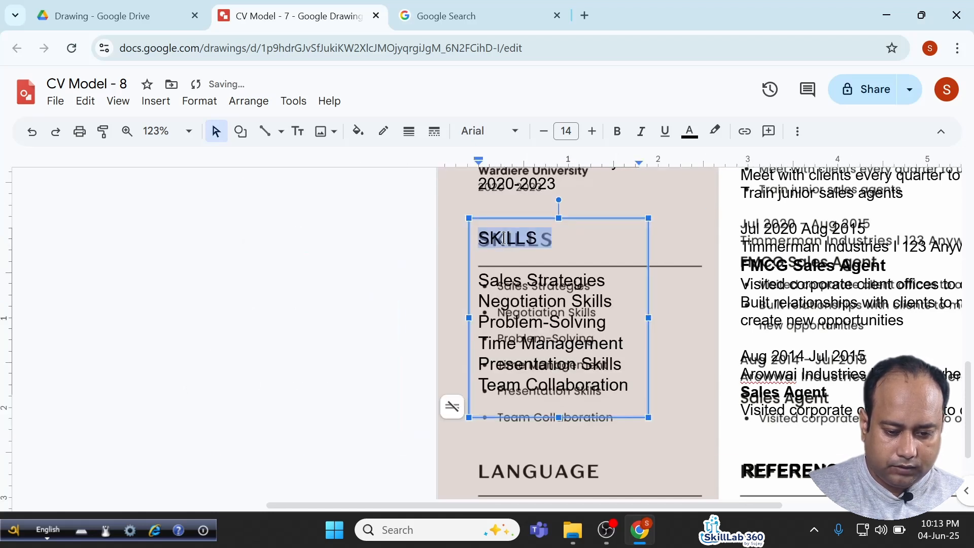
{"action": "left_click", "coordinate": [617, 131]}
{"action": "left_click", "coordinate": [592, 131]}
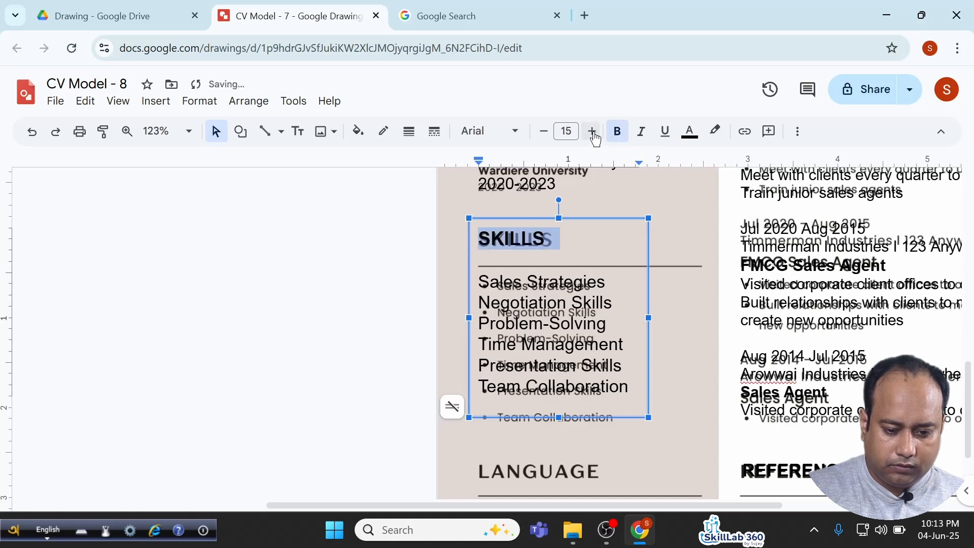
Set the six skill lines to font size 12 with 1.5 line spacing.
{"action": "left_click", "coordinate": [513, 285]}
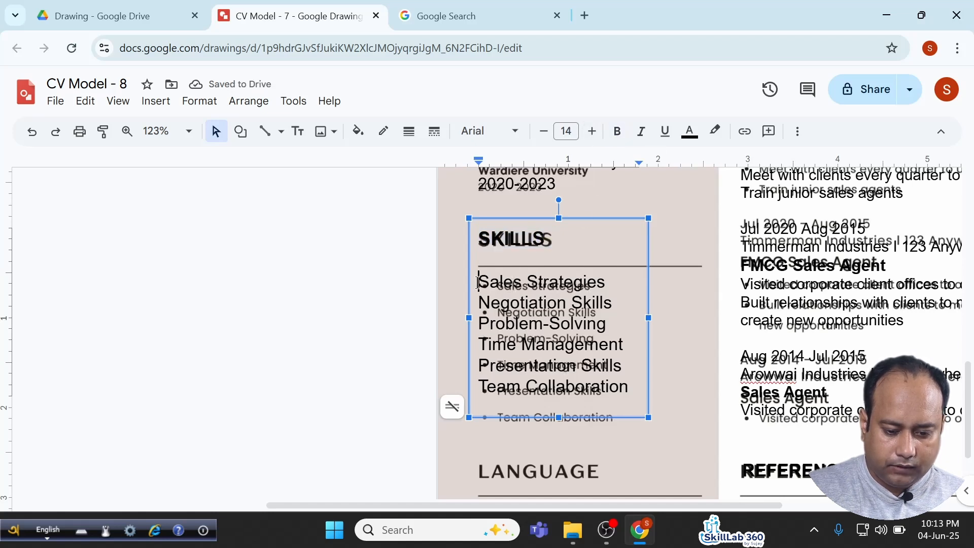
{"action": "left_click_drag", "start_coordinate": [479, 280], "coordinate": [643, 409]}
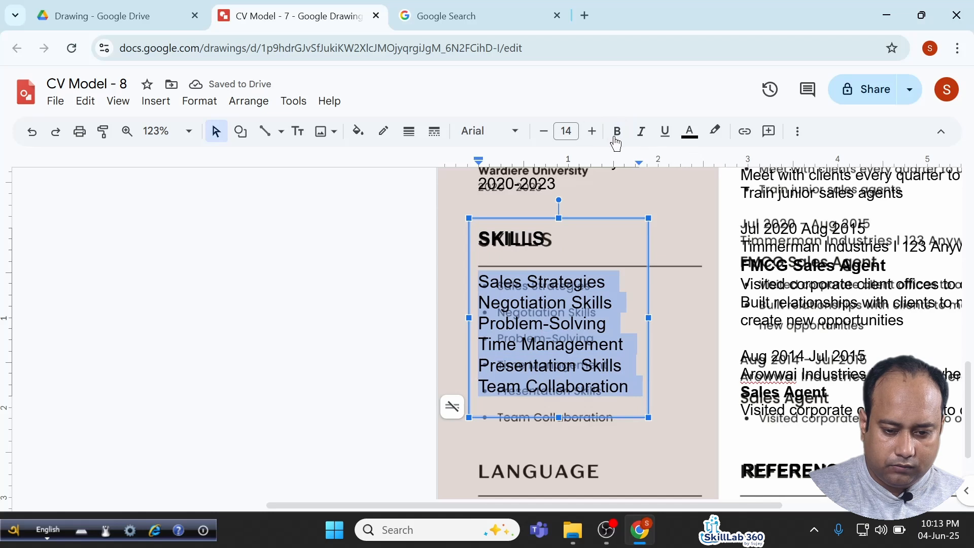
{"action": "left_click", "coordinate": [544, 132]}
{"action": "left_click", "coordinate": [543, 131]}
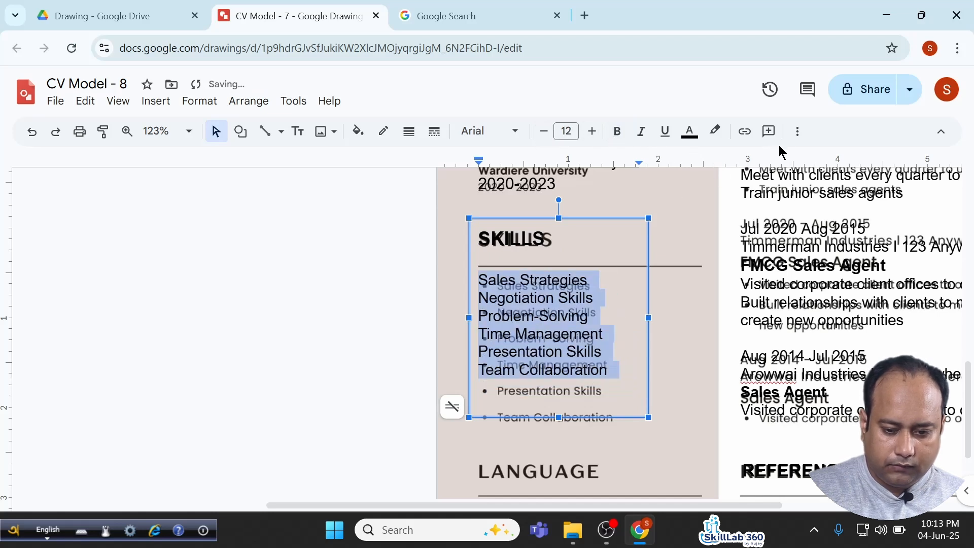
{"action": "left_click", "coordinate": [798, 131]}
{"action": "left_click", "coordinate": [568, 162]}
{"action": "left_click", "coordinate": [604, 244]}
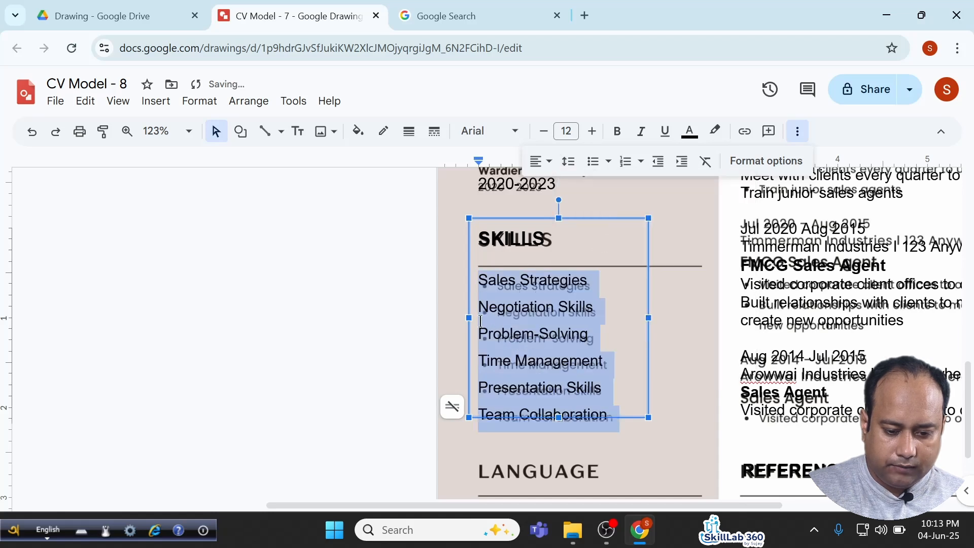
{"action": "left_click", "coordinate": [560, 417]}
{"action": "left_click", "coordinate": [337, 382]}
Remove the blank lines above LANGUAGE in the source text box and shrink the box around its remaining text.
{"action": "scroll", "coordinate": [553, 367], "scroll_direction": "down", "scroll_amount": 4}
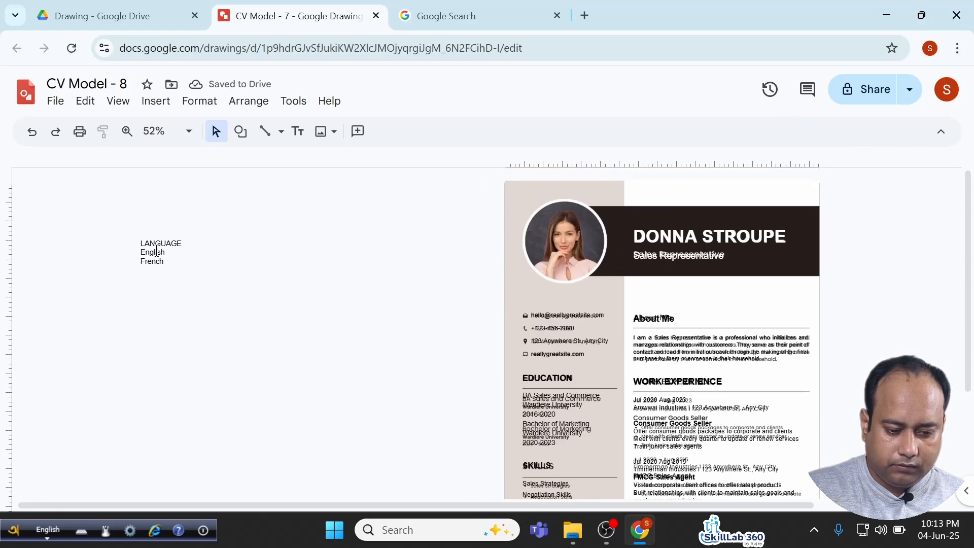
{"action": "left_click", "coordinate": [157, 252]}
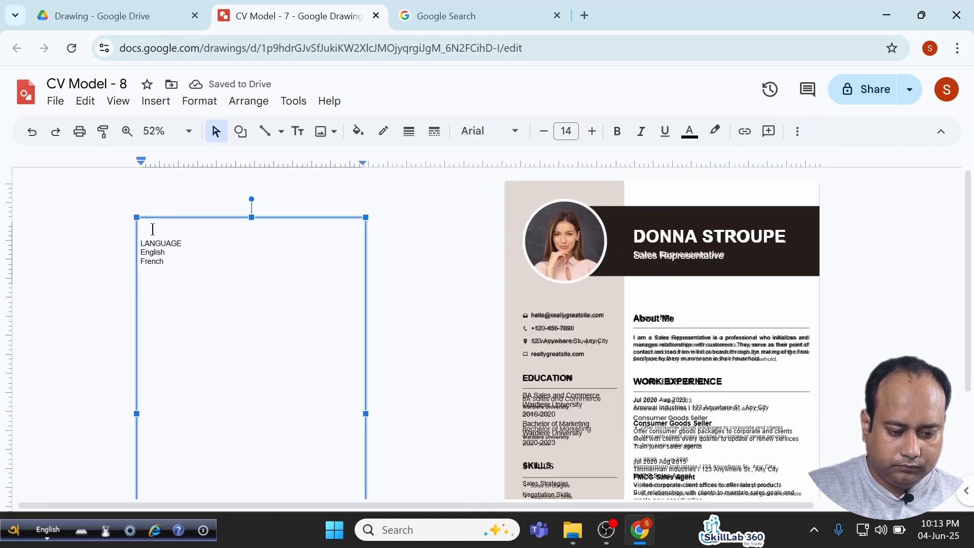
{"action": "left_click", "coordinate": [153, 228]}
{"action": "key", "text": "Delete"}
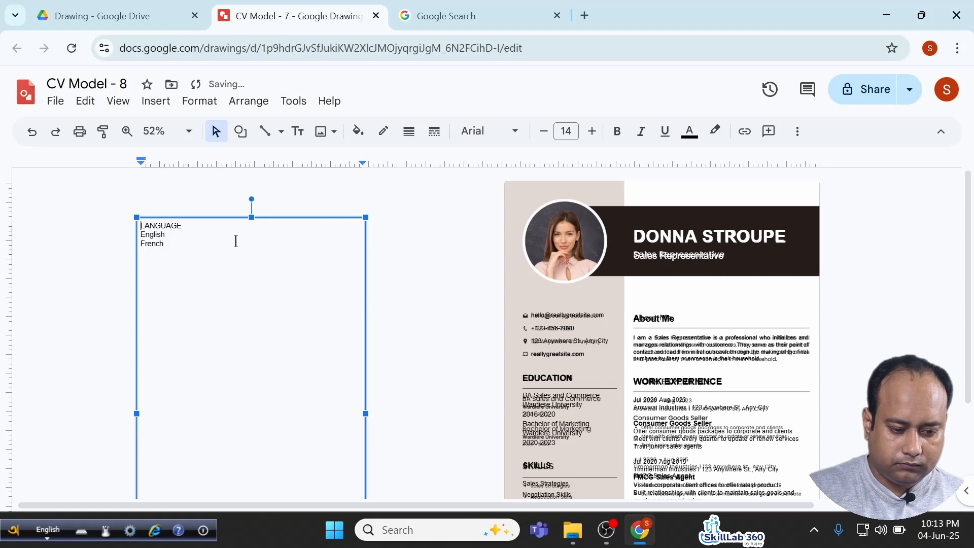
{"action": "left_click_drag", "start_coordinate": [251, 217], "coordinate": [254, 465]}
{"action": "scroll", "coordinate": [282, 447], "scroll_direction": "down", "scroll_amount": 2}
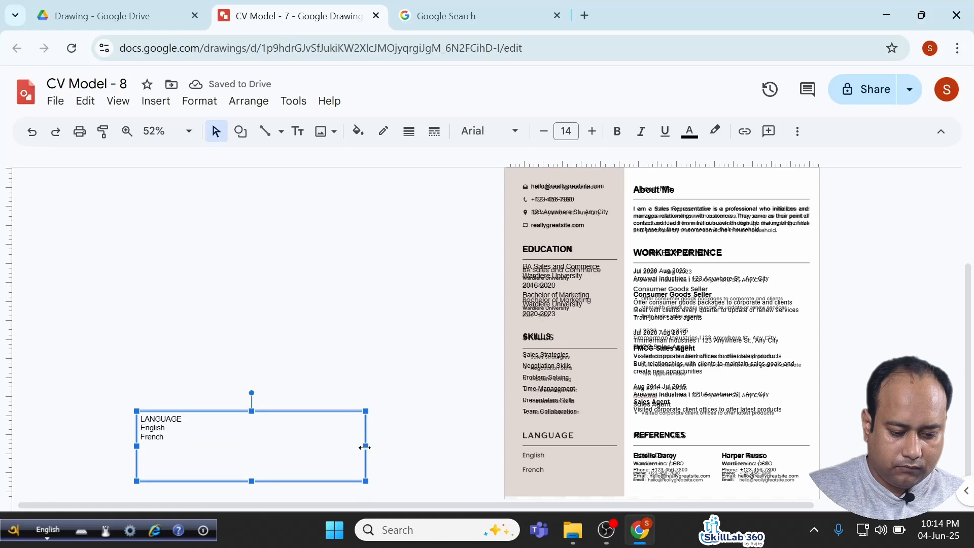
{"action": "left_click_drag", "start_coordinate": [362, 446], "coordinate": [227, 447]}
Move the Language text box over the template's LANGUAGE section and align its text with the section's left edge.
{"action": "left_click_drag", "start_coordinate": [212, 412], "coordinate": [592, 425]}
{"action": "scroll", "coordinate": [592, 424], "scroll_direction": "up", "scroll_amount": 5}
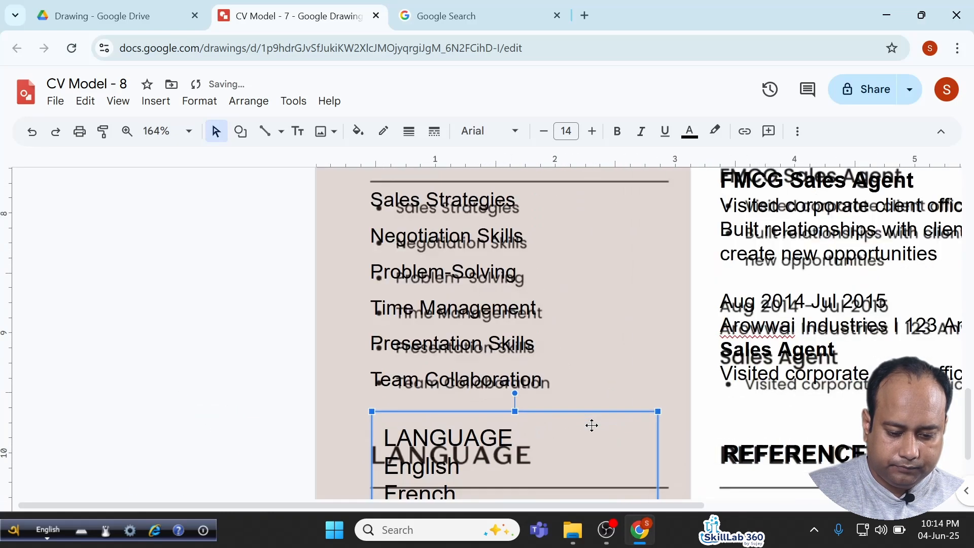
{"action": "scroll", "coordinate": [591, 425], "scroll_direction": "down", "scroll_amount": 3}
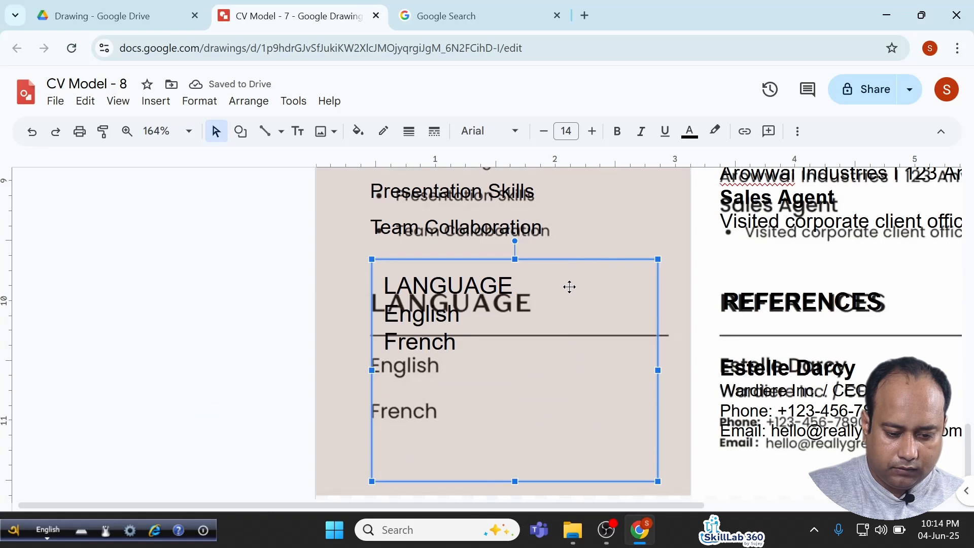
{"action": "scroll", "coordinate": [570, 286], "scroll_direction": "right", "scroll_amount": 2}
{"action": "left_click_drag", "start_coordinate": [508, 265], "coordinate": [502, 272]}
Set the LANGUAGE heading to font size 17 and make it bold.
{"action": "left_click", "coordinate": [364, 298]}
{"action": "double_click", "coordinate": [365, 298]}
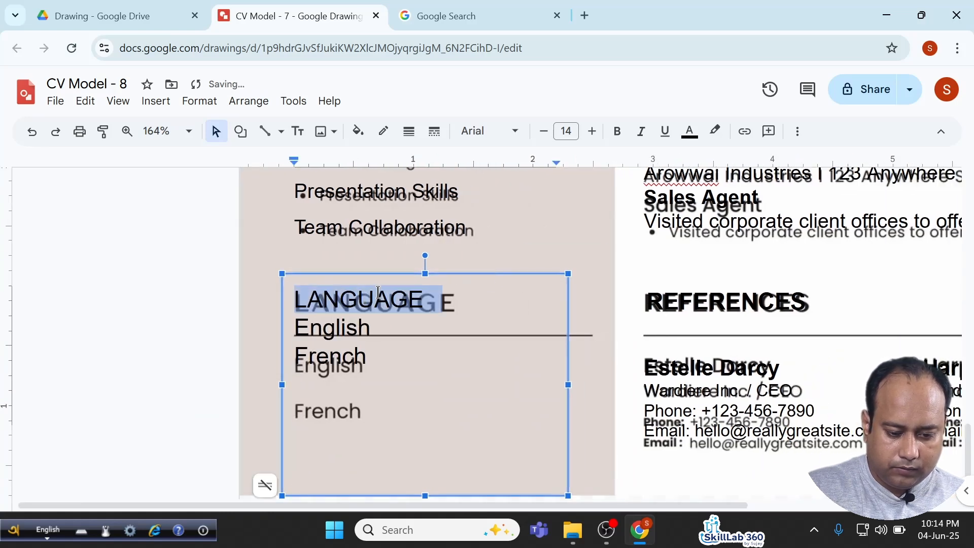
{"action": "left_click", "coordinate": [592, 132]}
{"action": "left_click", "coordinate": [593, 132]}
{"action": "left_click", "coordinate": [592, 131]}
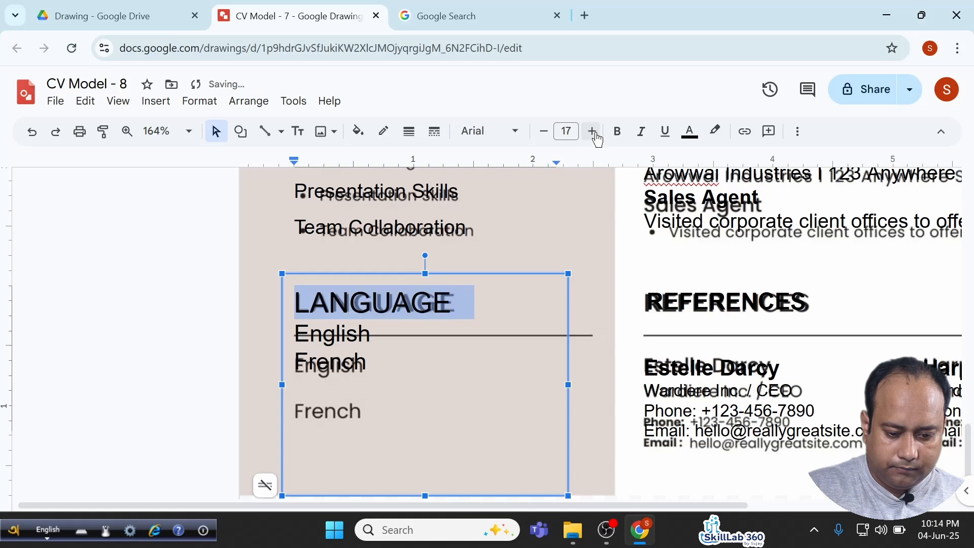
{"action": "left_click", "coordinate": [617, 132]}
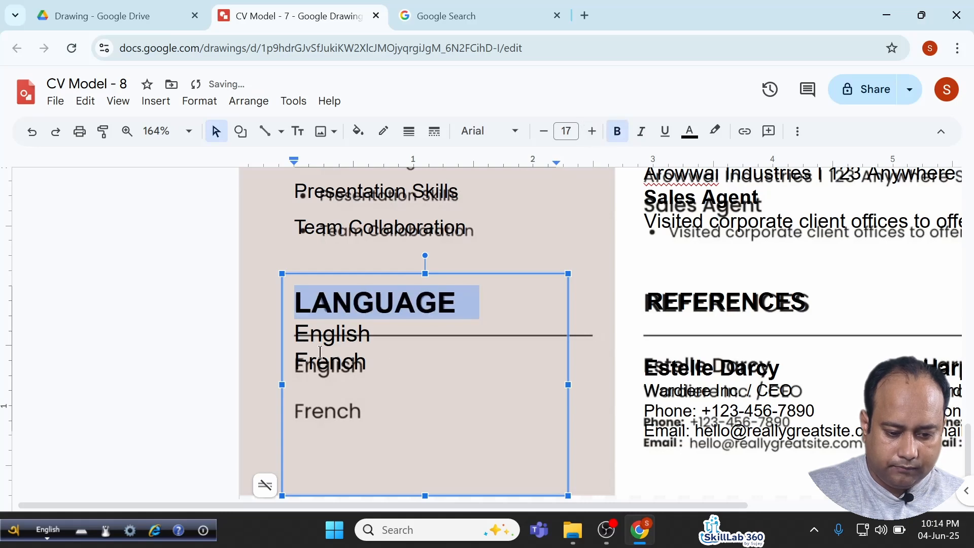
Add a blank line between the LANGUAGE heading and English, and set the English and French lines to 1.5 line spacing.
{"action": "left_click", "coordinate": [297, 332]}
{"action": "key", "text": "Return"}
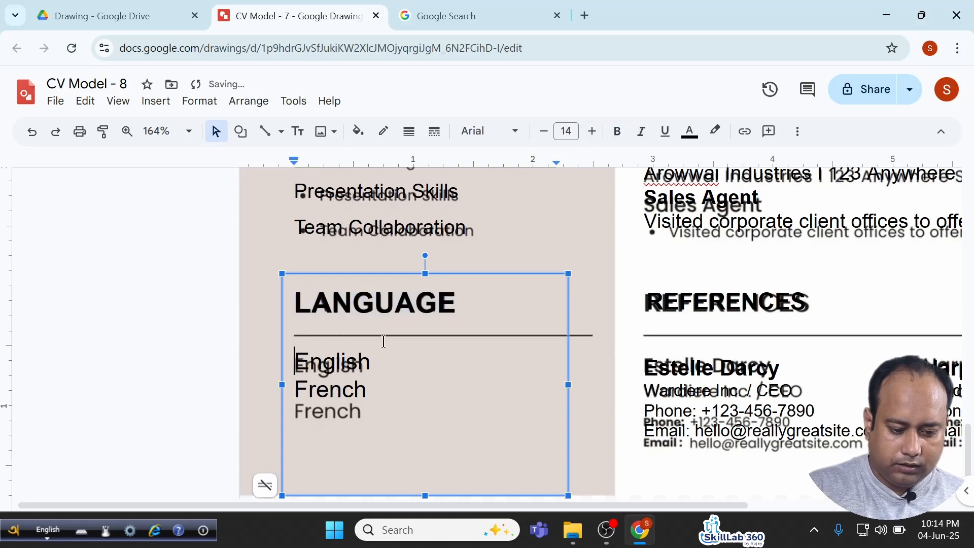
{"action": "left_click", "coordinate": [397, 394], "text": "shift"}
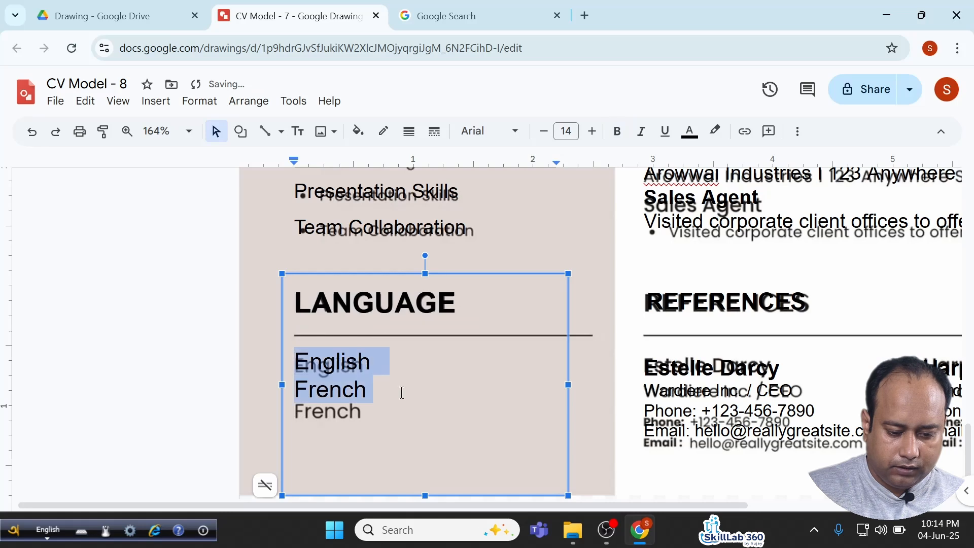
{"action": "left_click", "coordinate": [797, 131]}
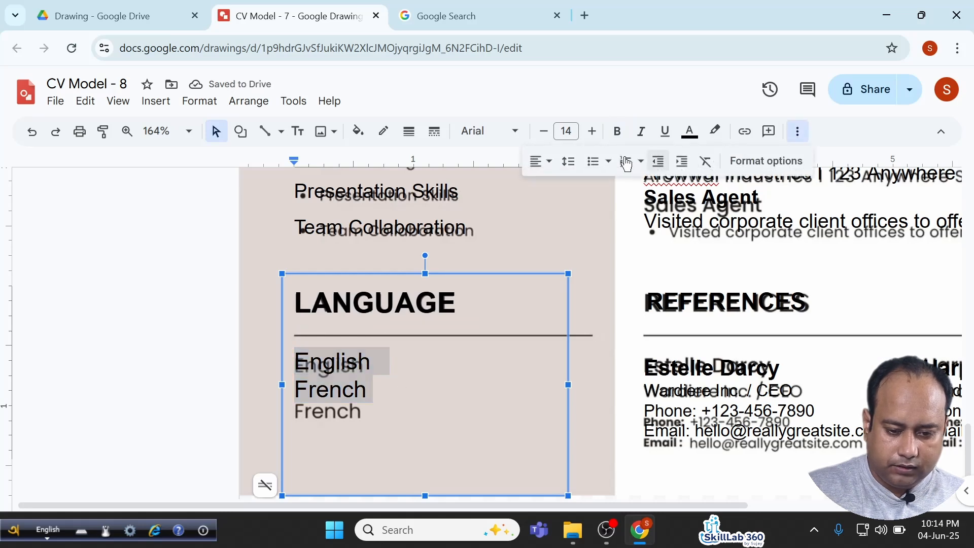
{"action": "left_click", "coordinate": [569, 160]}
{"action": "left_click", "coordinate": [587, 238]}
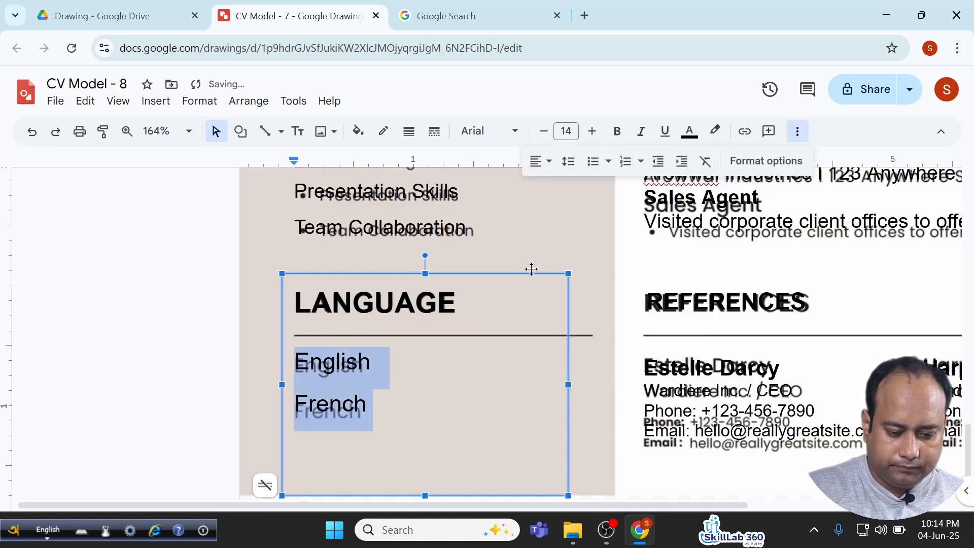
Shorten the Language text box so that it ends just below the French line.
{"action": "scroll", "coordinate": [389, 404], "scroll_direction": "down", "scroll_amount": 3}
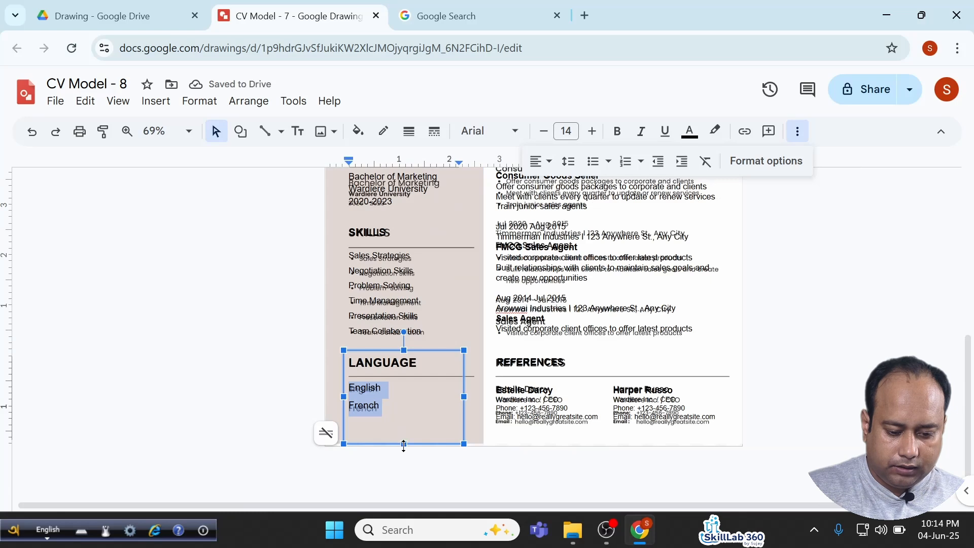
{"action": "left_click_drag", "start_coordinate": [403, 444], "coordinate": [405, 426]}
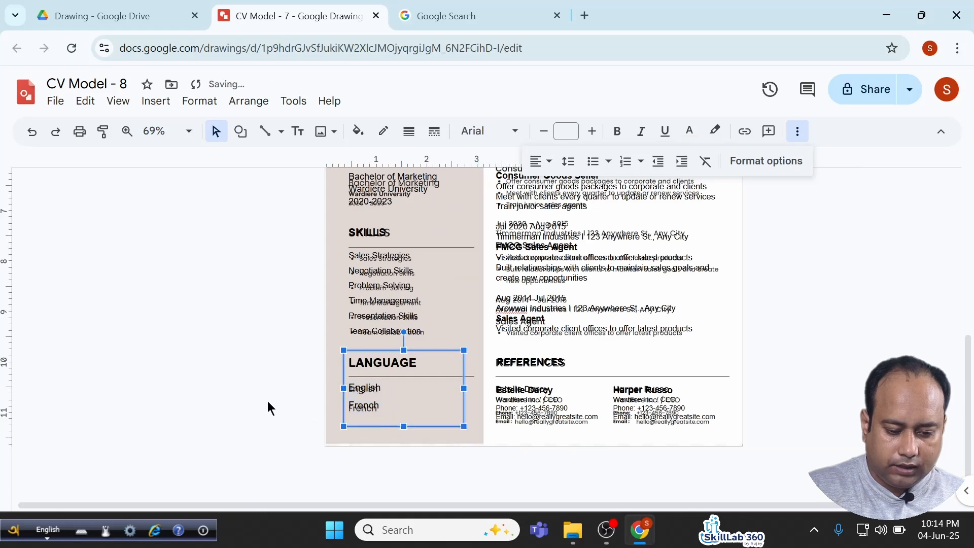
{"action": "left_click", "coordinate": [266, 400]}
Draw a rectangle about 5 in wide and 1.8 in high over the dark header banner, from beside the name to the page edge.
{"action": "scroll", "coordinate": [503, 431], "scroll_direction": "down", "scroll_amount": 1}
{"action": "scroll", "coordinate": [522, 284], "scroll_direction": "up", "scroll_amount": 3}
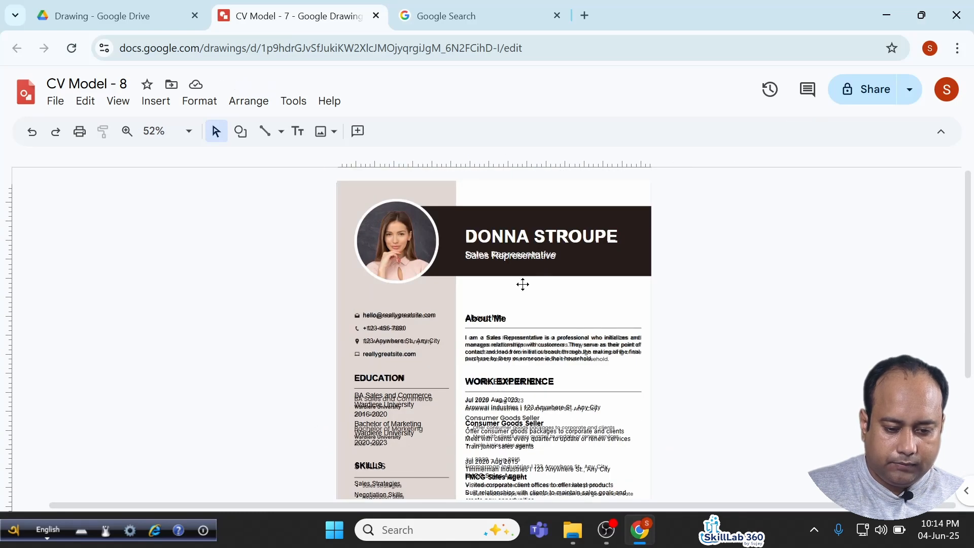
{"action": "left_click", "coordinate": [240, 130]}
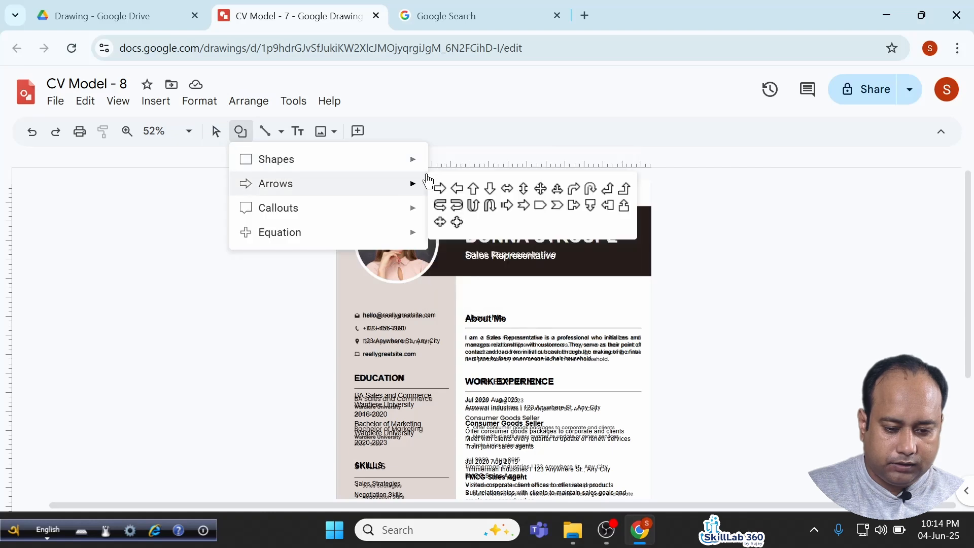
{"action": "mouse_move", "coordinate": [393, 161]}
{"action": "key", "text": "Escape"}
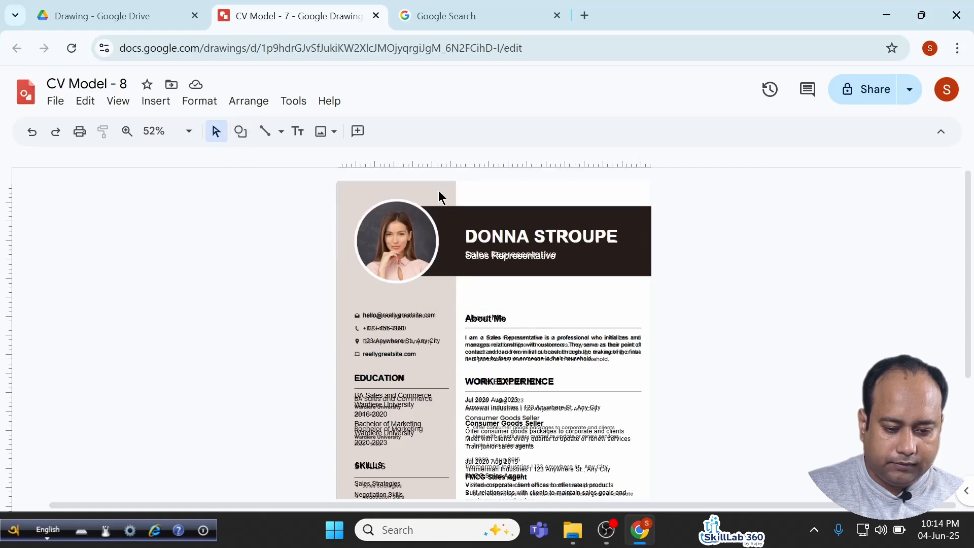
{"action": "scroll", "coordinate": [487, 224], "scroll_direction": "up", "scroll_amount": 3}
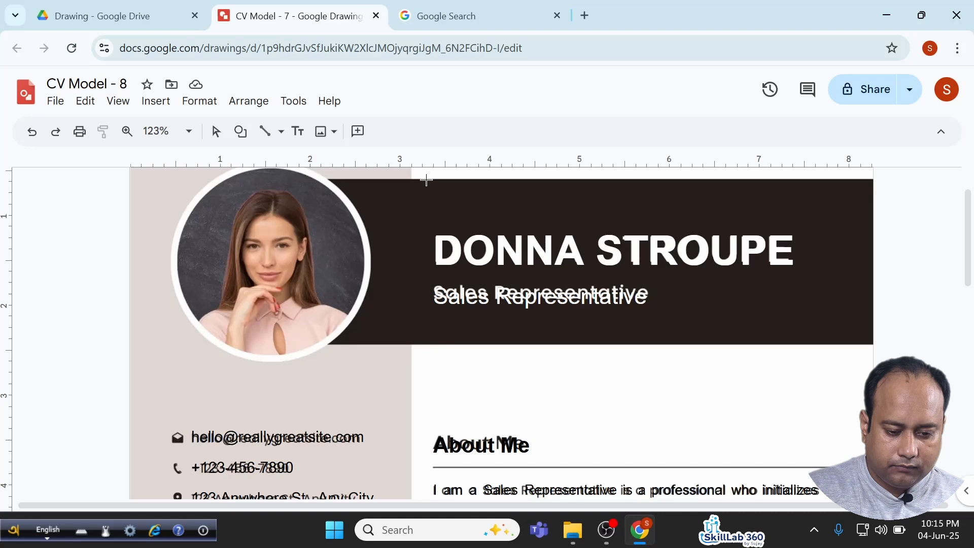
{"action": "left_click_drag", "start_coordinate": [426, 179], "coordinate": [873, 343]}
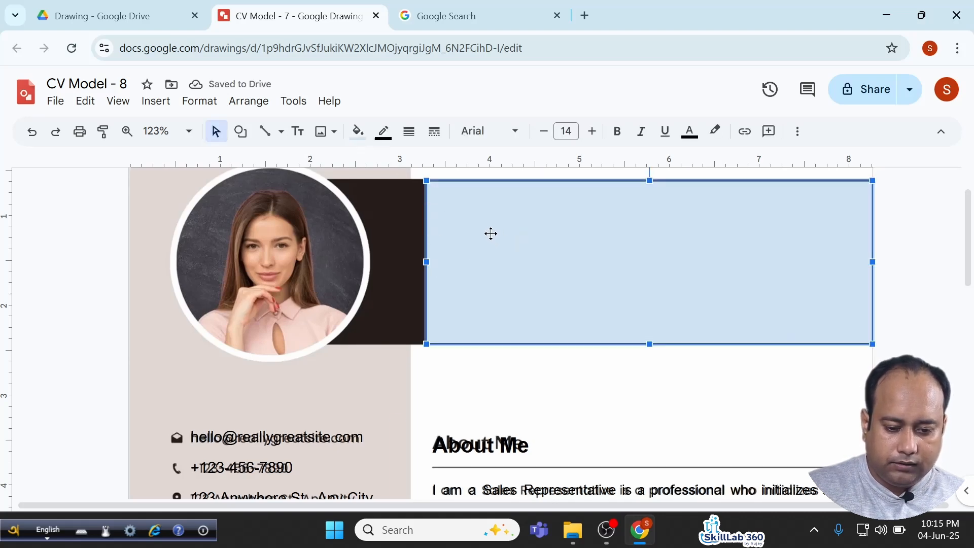
Fill the header rectangle with the banner's dark brown sampled from the template and make its border transparent.
{"action": "left_click", "coordinate": [358, 131]}
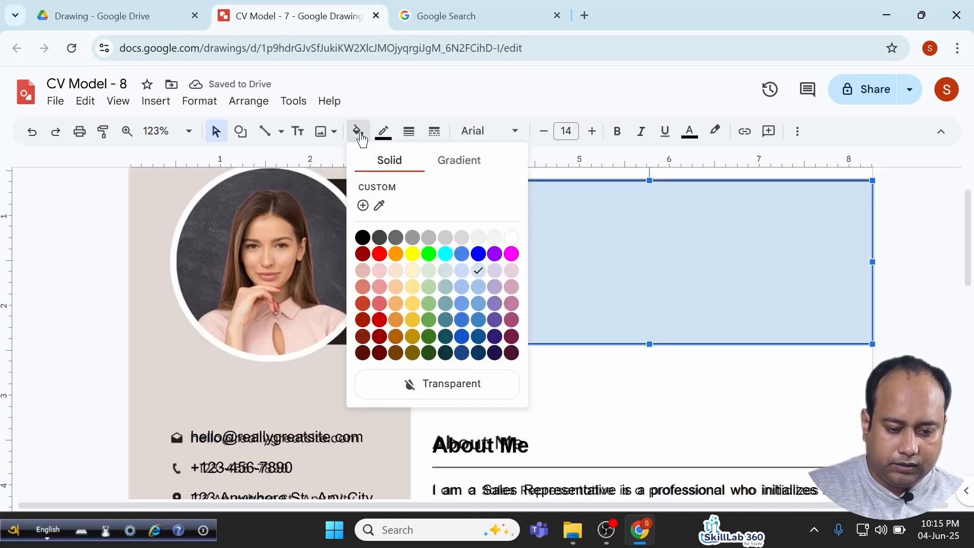
{"action": "left_click", "coordinate": [380, 208]}
{"action": "left_click", "coordinate": [389, 211]}
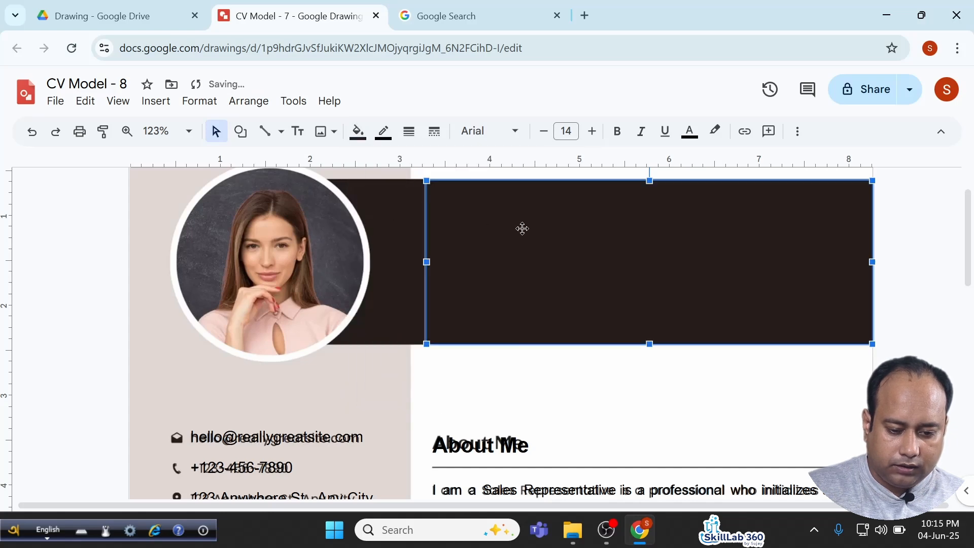
{"action": "left_click", "coordinate": [383, 131]}
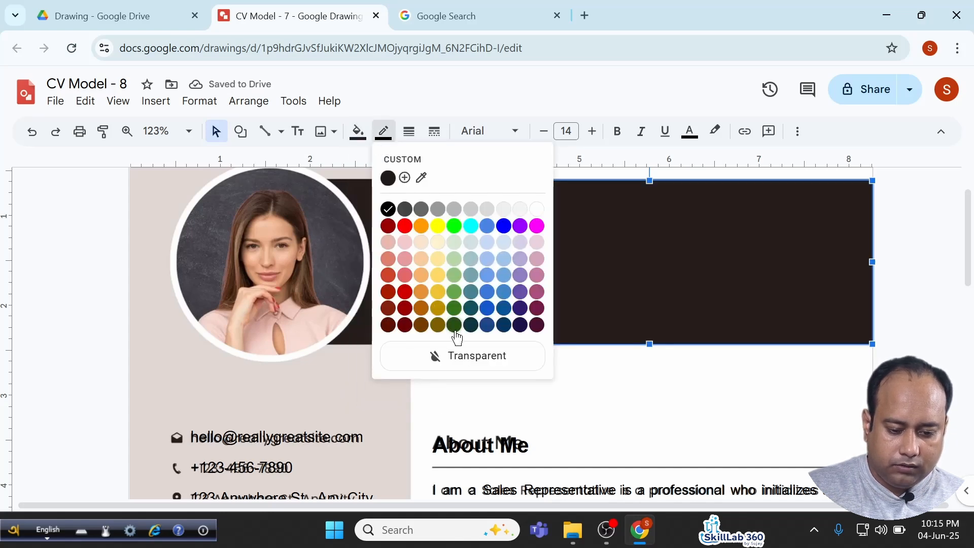
{"action": "left_click", "coordinate": [464, 356]}
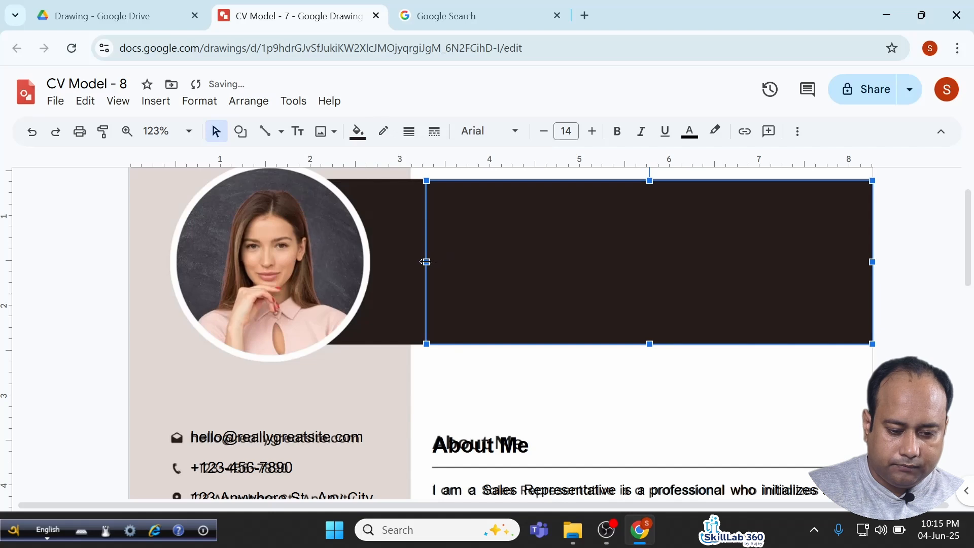
Extend the header rectangle sideways to the middle of the portrait photo and send it to the back.
{"action": "left_click_drag", "start_coordinate": [414, 262], "coordinate": [248, 252]}
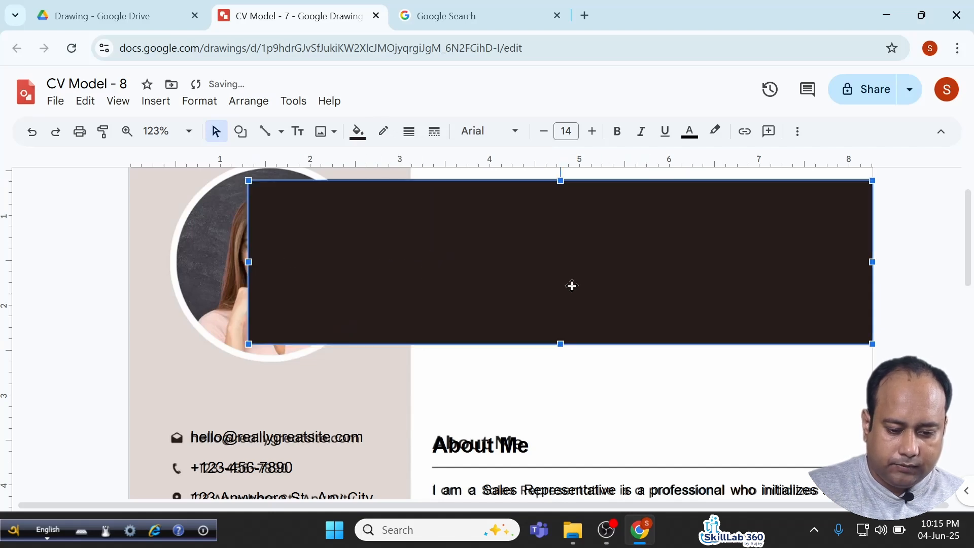
{"action": "right_click", "coordinate": [498, 264]}
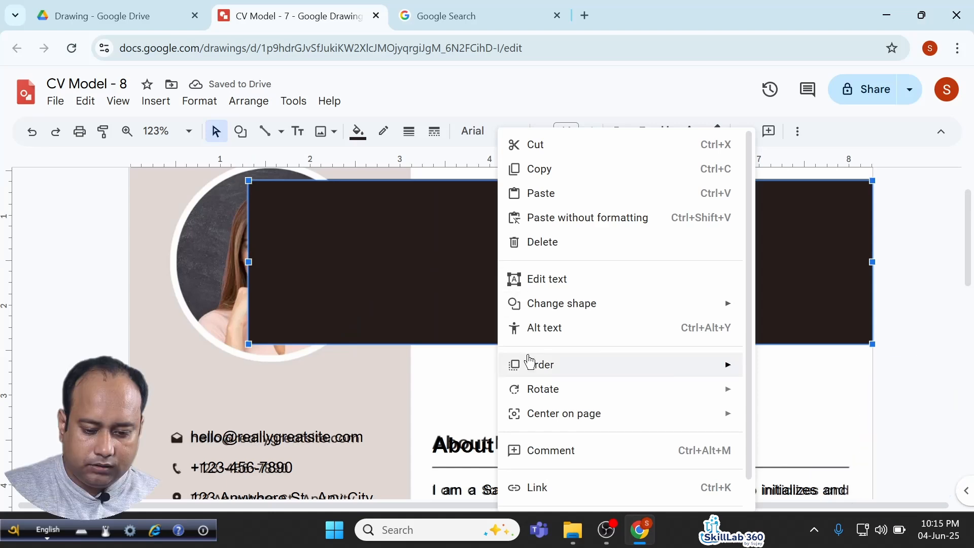
{"action": "mouse_move", "coordinate": [528, 364]}
{"action": "left_click", "coordinate": [780, 445]}
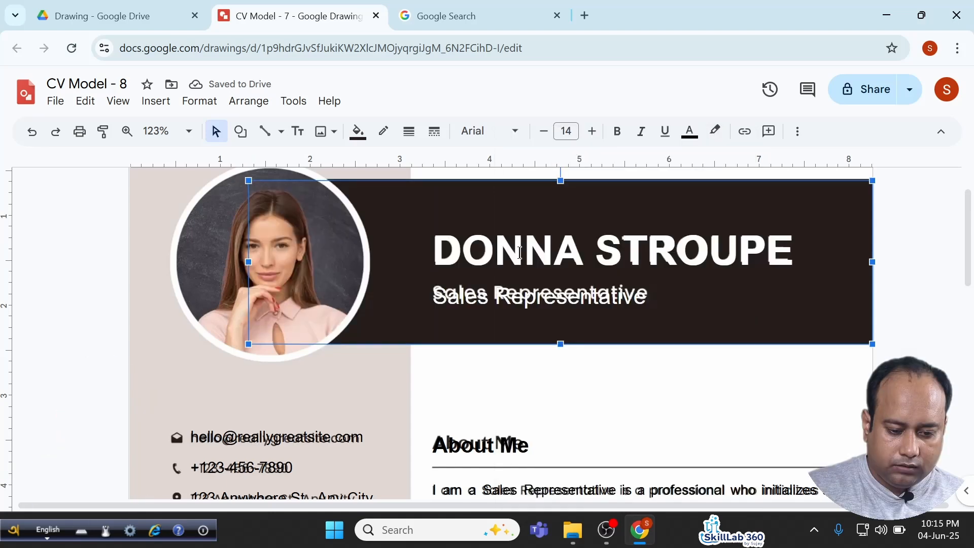
Draw a second rectangle over the sidebar's contact details and widen it to match the sidebar's full width.
{"action": "scroll", "coordinate": [519, 252], "scroll_direction": "down", "scroll_amount": 5}
{"action": "left_click", "coordinate": [241, 131]}
{"action": "mouse_move", "coordinate": [265, 165]}
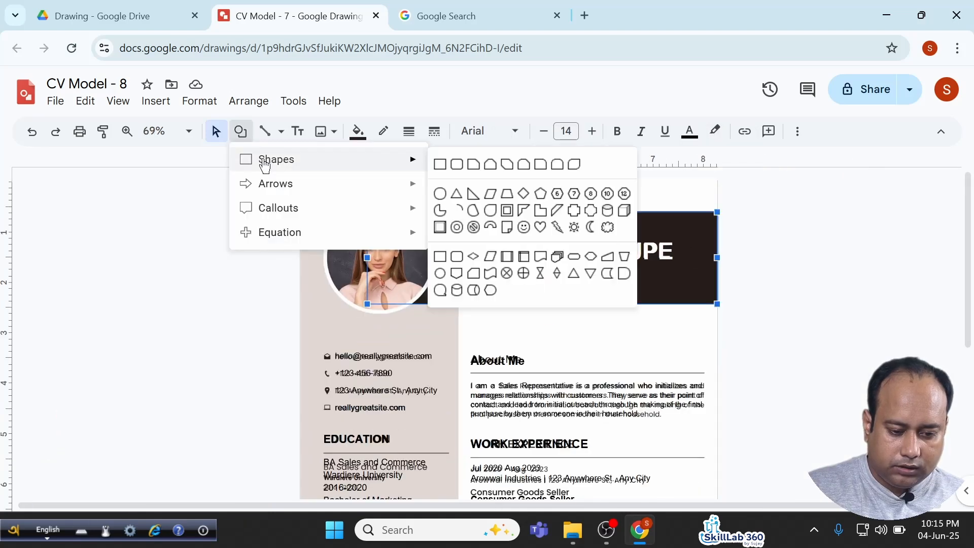
{"action": "left_click", "coordinate": [439, 163]}
{"action": "left_click_drag", "start_coordinate": [301, 329], "coordinate": [452, 429]}
{"action": "scroll", "coordinate": [433, 370], "scroll_direction": "up", "scroll_amount": 5, "text": "ctrl"}
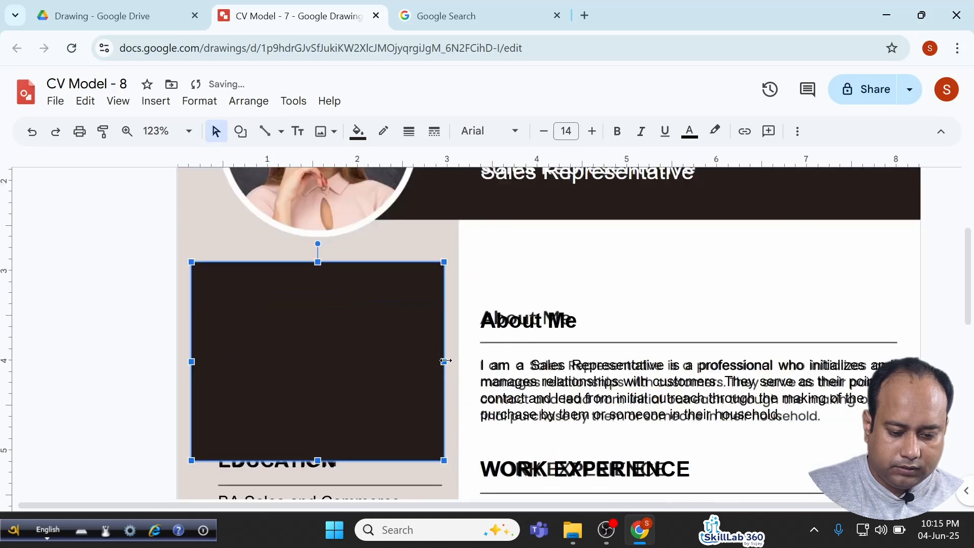
{"action": "left_click_drag", "start_coordinate": [444, 361], "coordinate": [459, 359]}
{"action": "left_click_drag", "start_coordinate": [191, 361], "coordinate": [178, 361]}
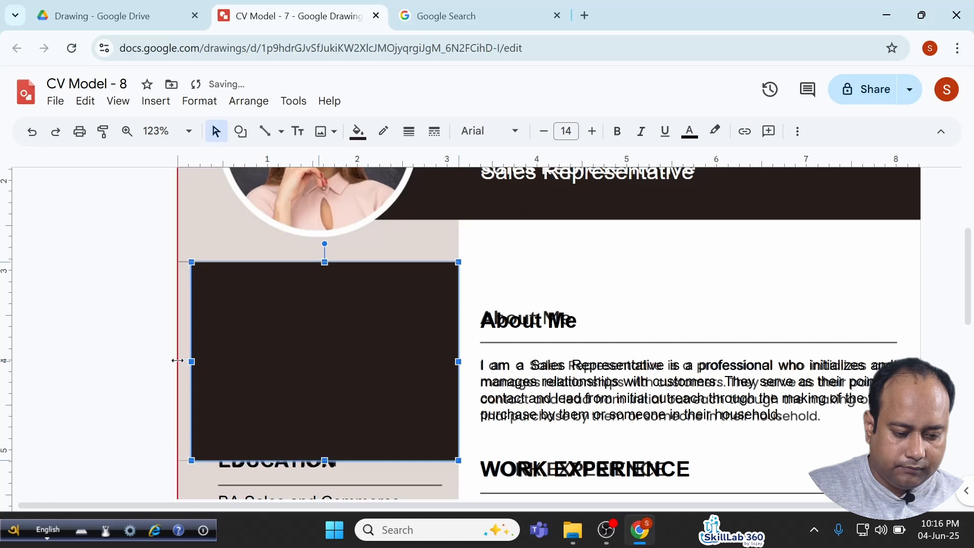
Stretch the sidebar rectangle up to the page's top edge and down to just above the LANGUAGE heading.
{"action": "scroll", "coordinate": [306, 280], "scroll_direction": "down", "scroll_amount": 5, "text": "ctrl"}
{"action": "scroll", "coordinate": [308, 282], "scroll_direction": "up", "scroll_amount": 1}
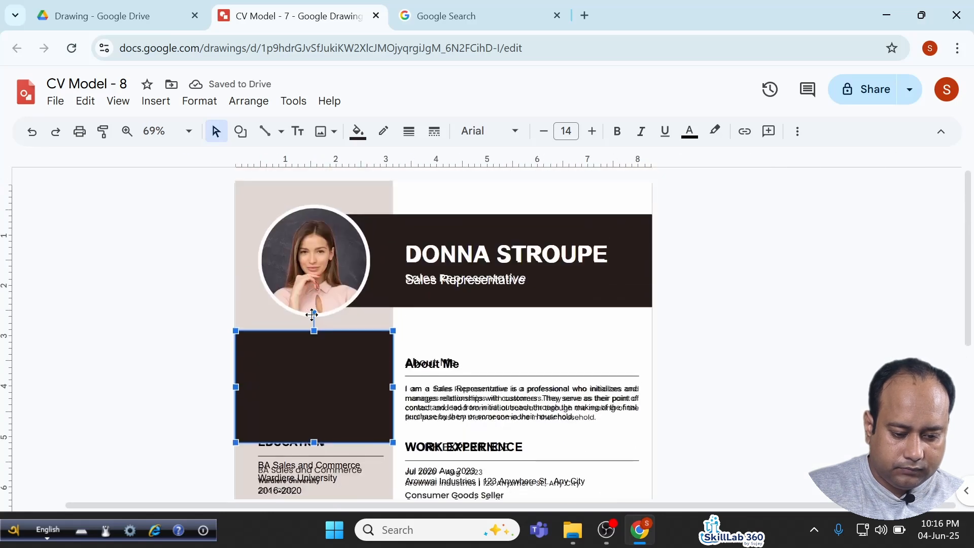
{"action": "left_click_drag", "start_coordinate": [314, 331], "coordinate": [314, 181]}
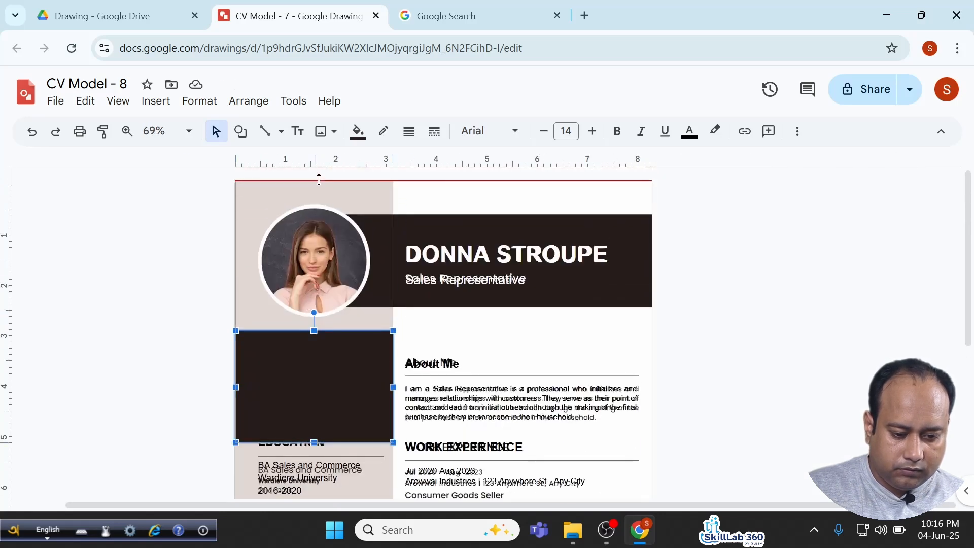
{"action": "scroll", "coordinate": [343, 302], "scroll_direction": "down", "scroll_amount": 5}
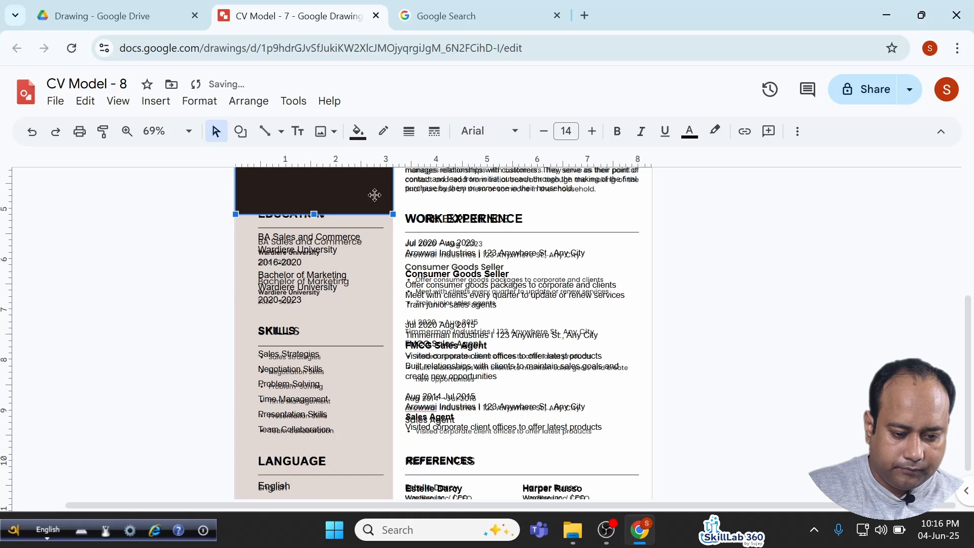
{"action": "left_click_drag", "start_coordinate": [314, 211], "coordinate": [315, 449]}
{"action": "scroll", "coordinate": [325, 438], "scroll_direction": "down", "scroll_amount": 1}
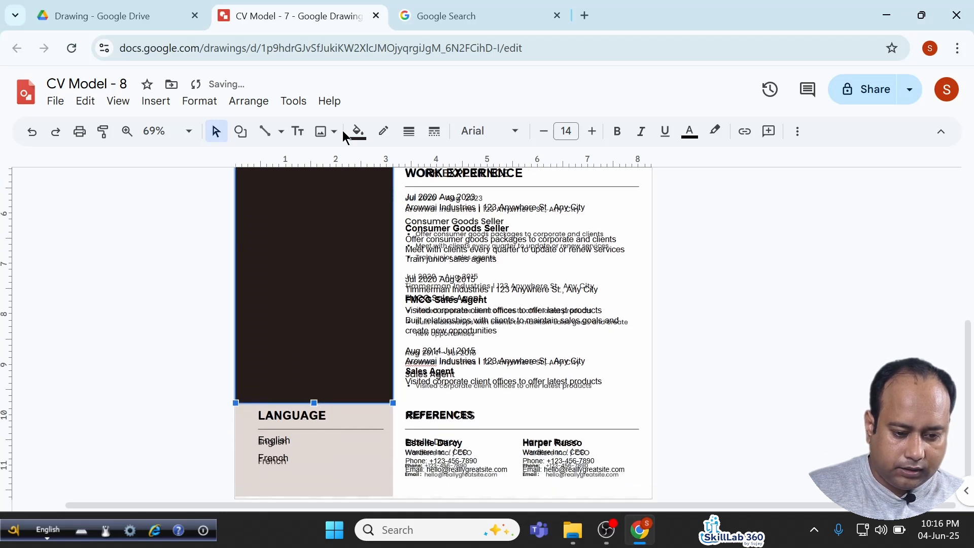
Fill the sidebar rectangle with the beige sampled from the template's sidebar and extend it down to the page's bottom edge.
{"action": "left_click", "coordinate": [357, 131]}
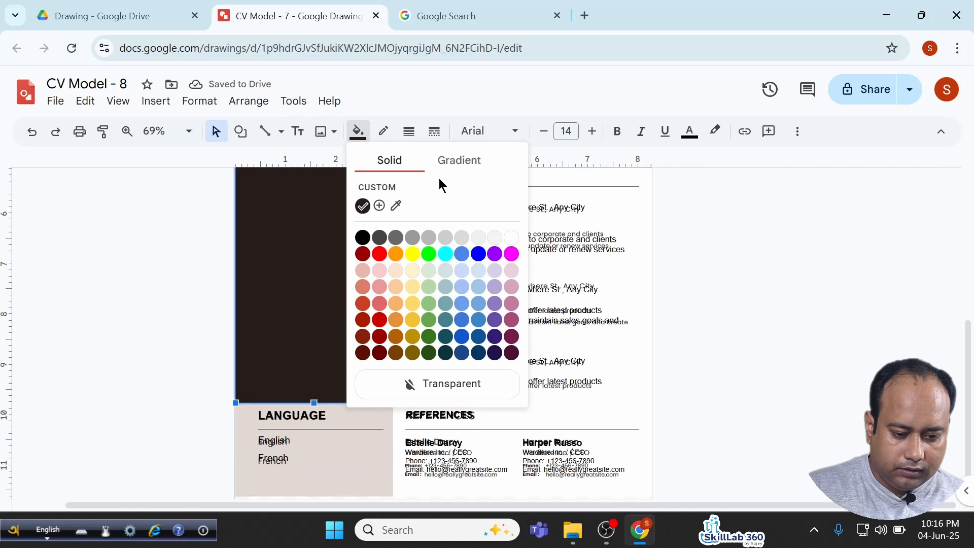
{"action": "left_click", "coordinate": [396, 206]}
{"action": "left_click", "coordinate": [355, 433]}
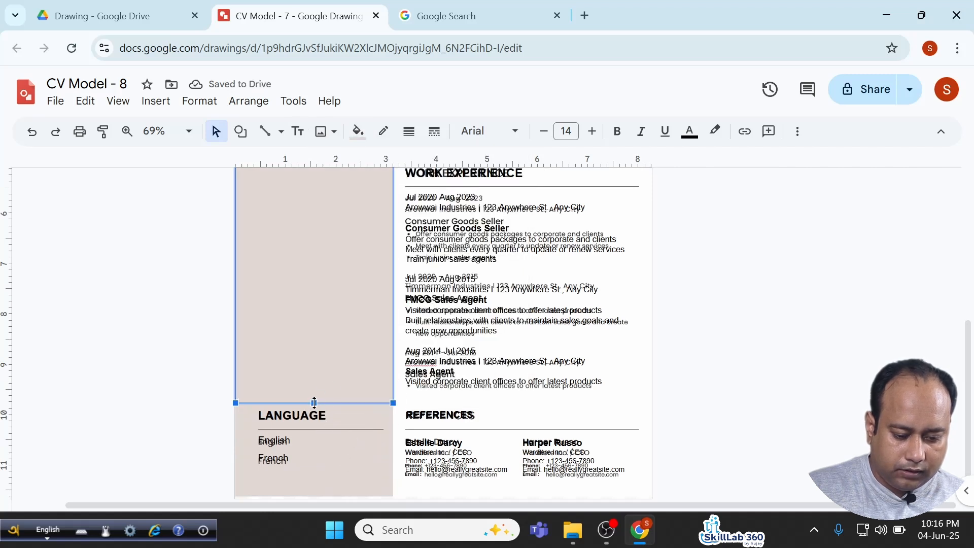
{"action": "left_click_drag", "start_coordinate": [313, 403], "coordinate": [309, 494]}
Send the beige sidebar rectangle to the back, behind the text and the photo, and deselect it.
{"action": "scroll", "coordinate": [343, 420], "scroll_direction": "up", "scroll_amount": 5}
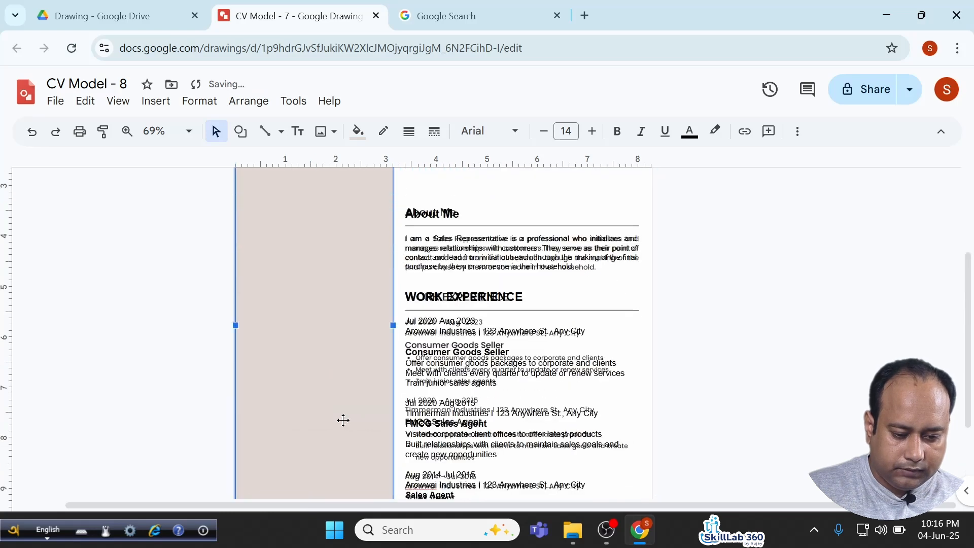
{"action": "right_click", "coordinate": [330, 356]}
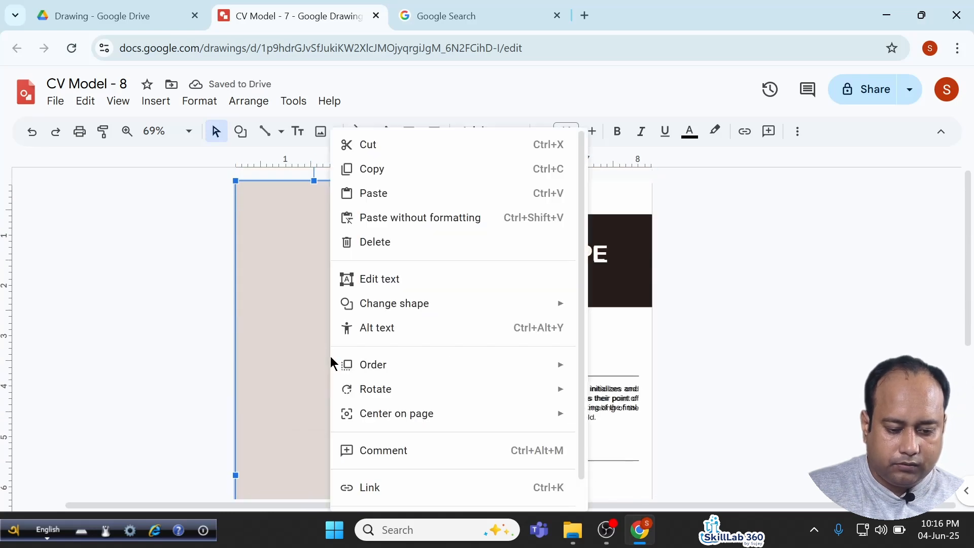
{"action": "mouse_move", "coordinate": [556, 370]}
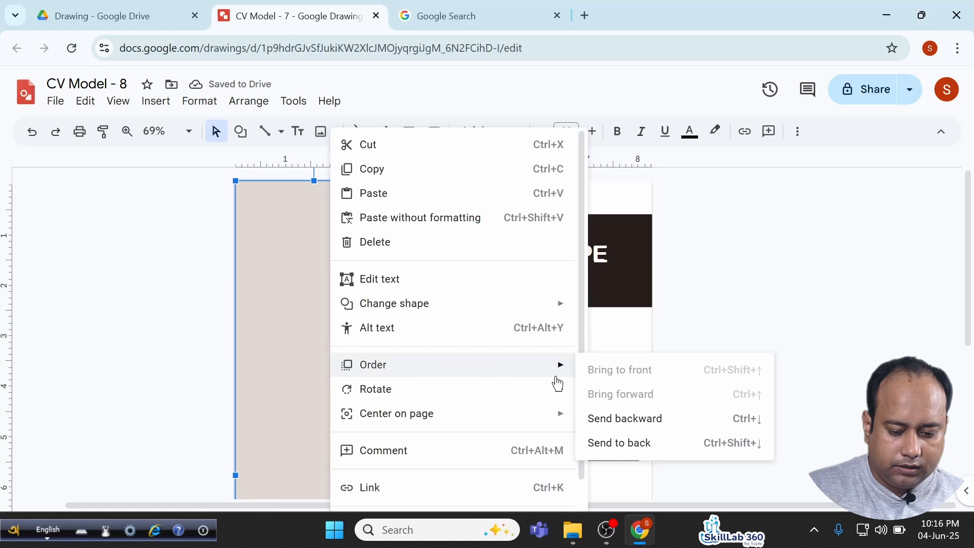
{"action": "left_click", "coordinate": [591, 441]}
{"action": "scroll", "coordinate": [313, 262], "scroll_direction": "up", "scroll_amount": 2}
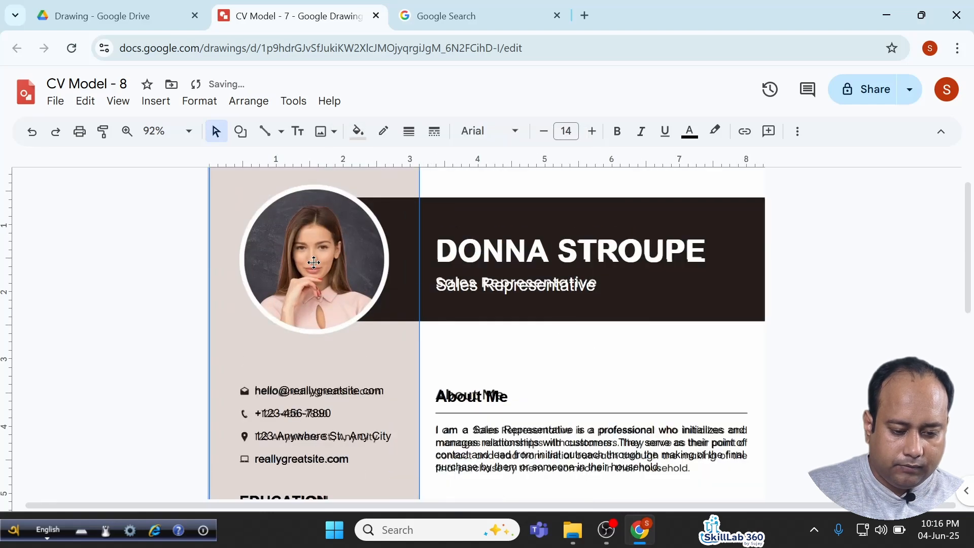
{"action": "scroll", "coordinate": [154, 268], "scroll_direction": "up", "scroll_amount": 1}
{"action": "left_click", "coordinate": [155, 270]}
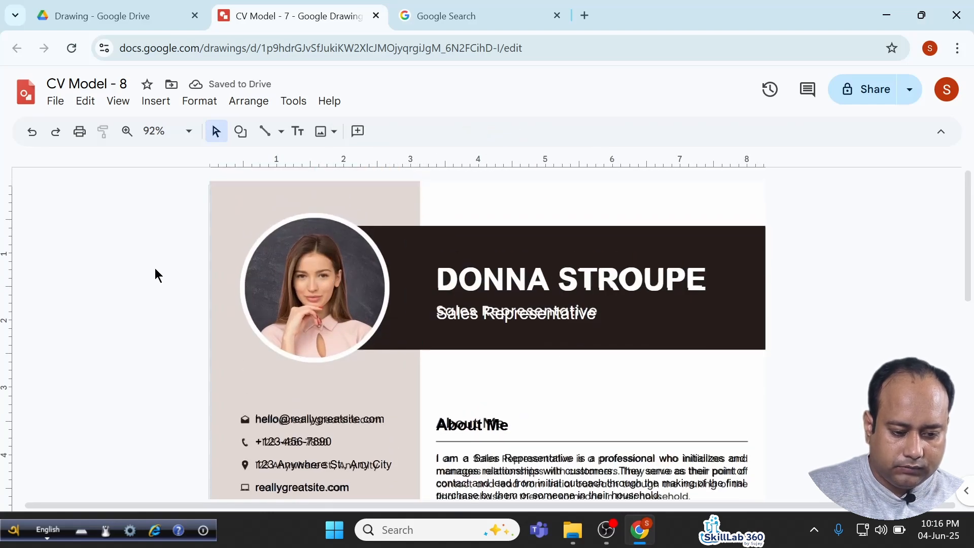
Insert the image "ChatGPT Image May 12, 2025, 12_10_52 AM" from the computer's Downloads folder (8) into the drawing.
{"action": "left_click", "coordinate": [156, 102]}
{"action": "mouse_move", "coordinate": [180, 126]}
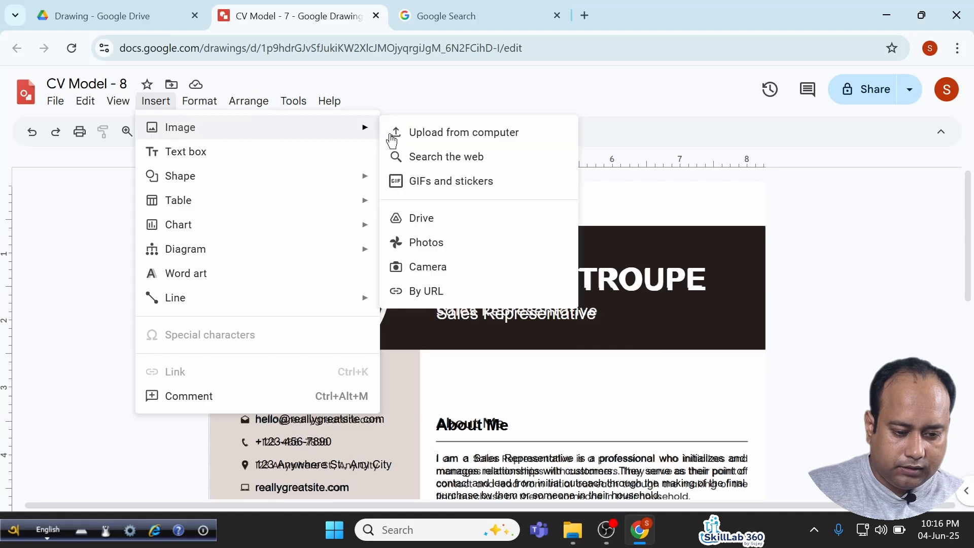
{"action": "left_click", "coordinate": [419, 134]}
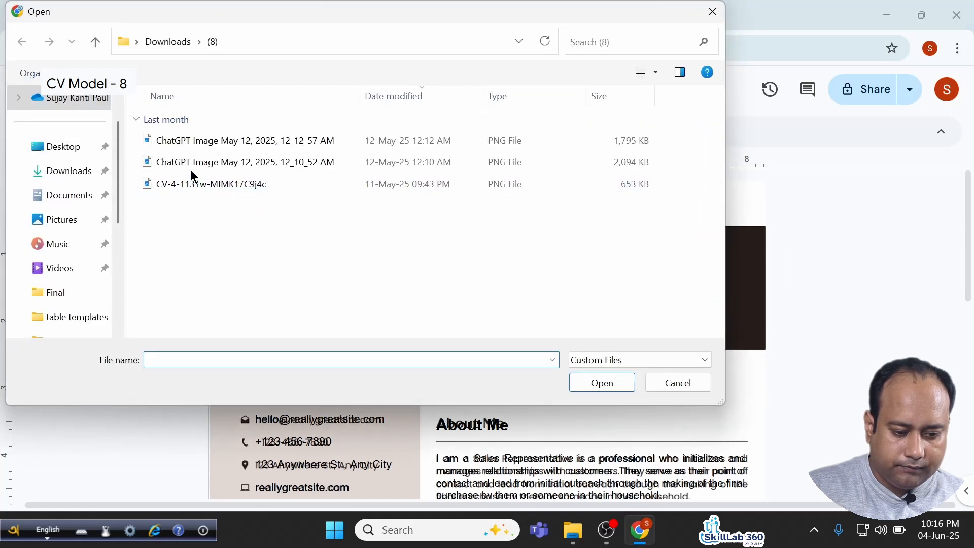
{"action": "left_click", "coordinate": [261, 162]}
{"action": "left_click", "coordinate": [602, 382]}
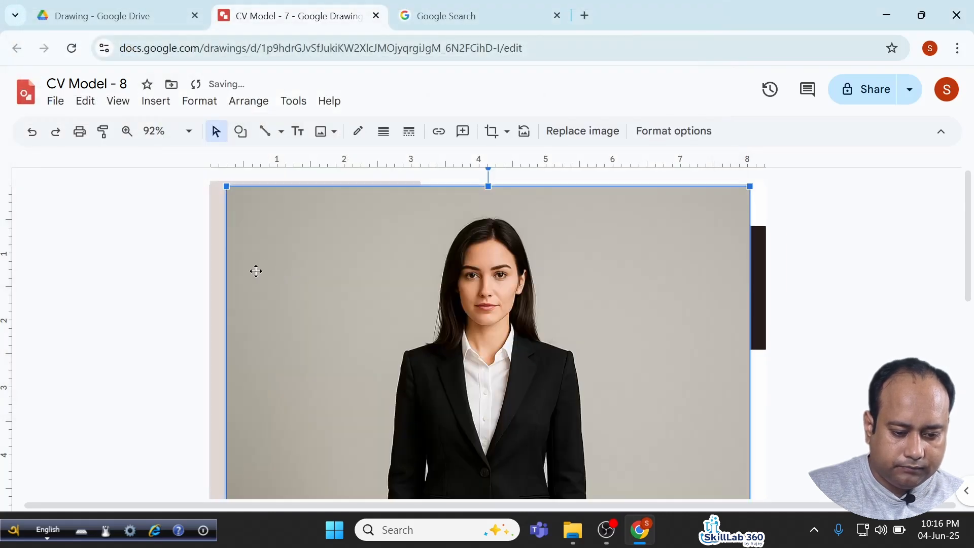
Mask the inserted portrait photo with the oval shape.
{"action": "left_click", "coordinate": [507, 131]}
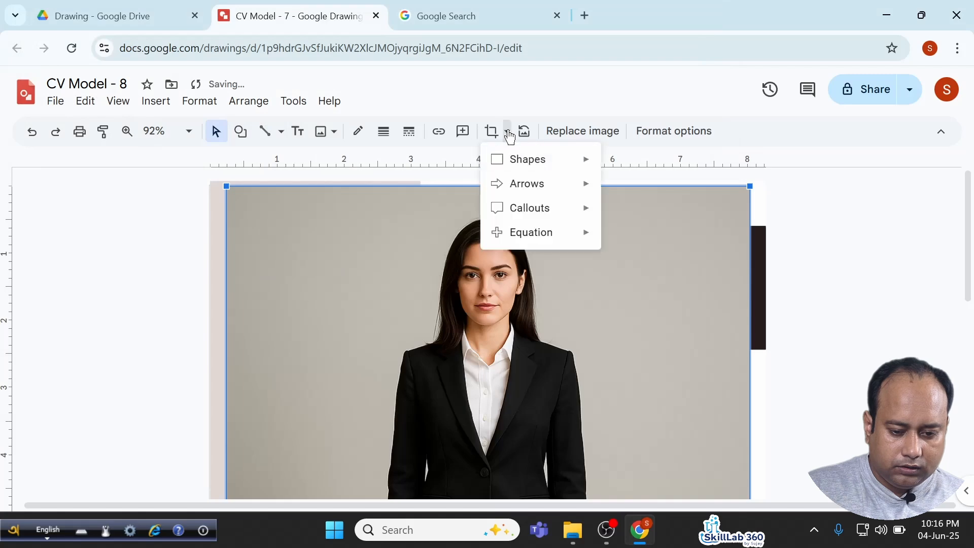
{"action": "mouse_move", "coordinate": [524, 161]}
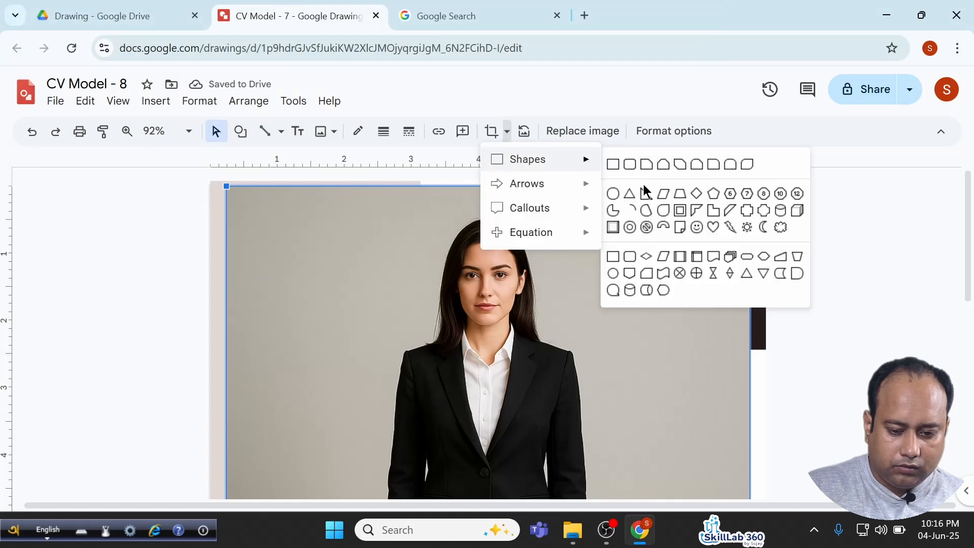
{"action": "left_click", "coordinate": [613, 193]}
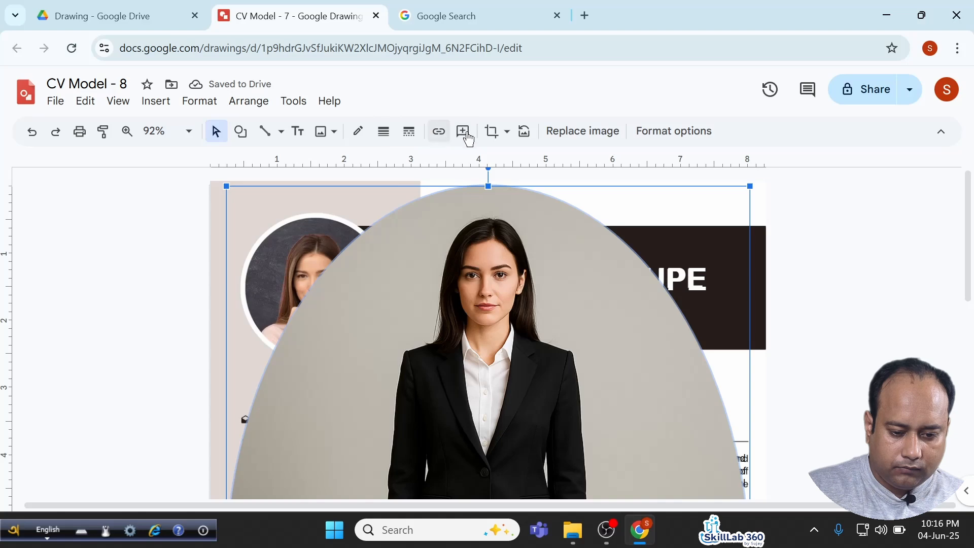
Set the portrait photo's crop frame to 3 in wide and 3 in high.
{"action": "left_click", "coordinate": [491, 131]}
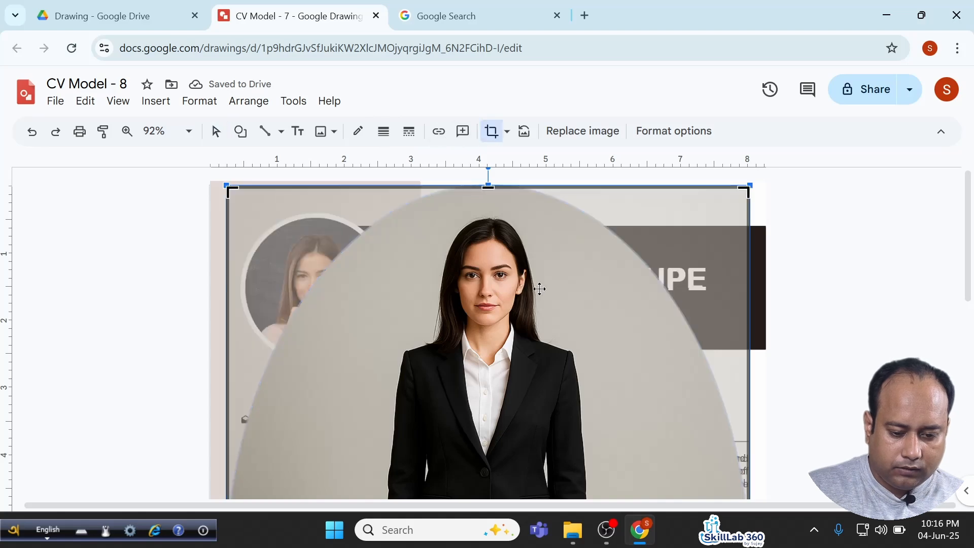
{"action": "left_click", "coordinate": [679, 131]}
{"action": "left_click", "coordinate": [795, 188]}
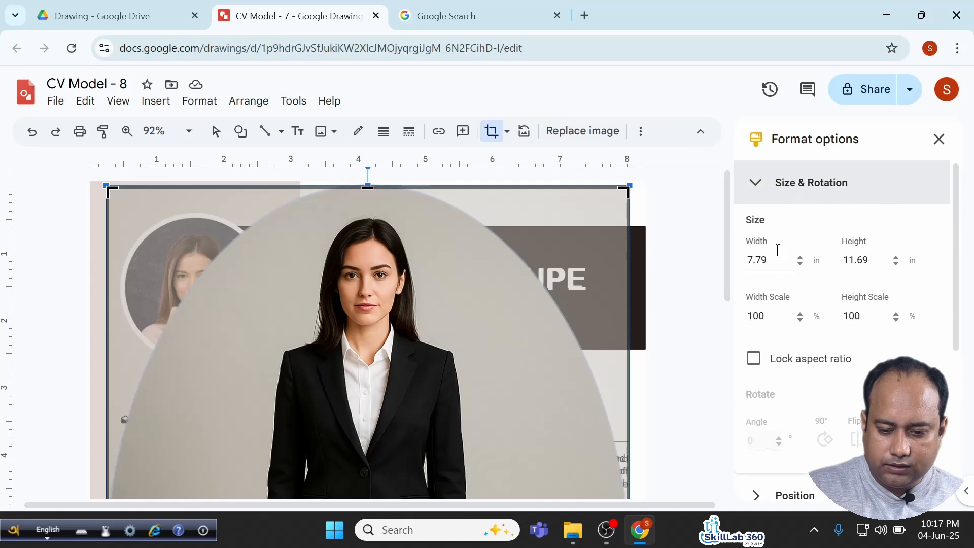
{"action": "left_click", "coordinate": [778, 262]}
{"action": "type", "text": "3"}
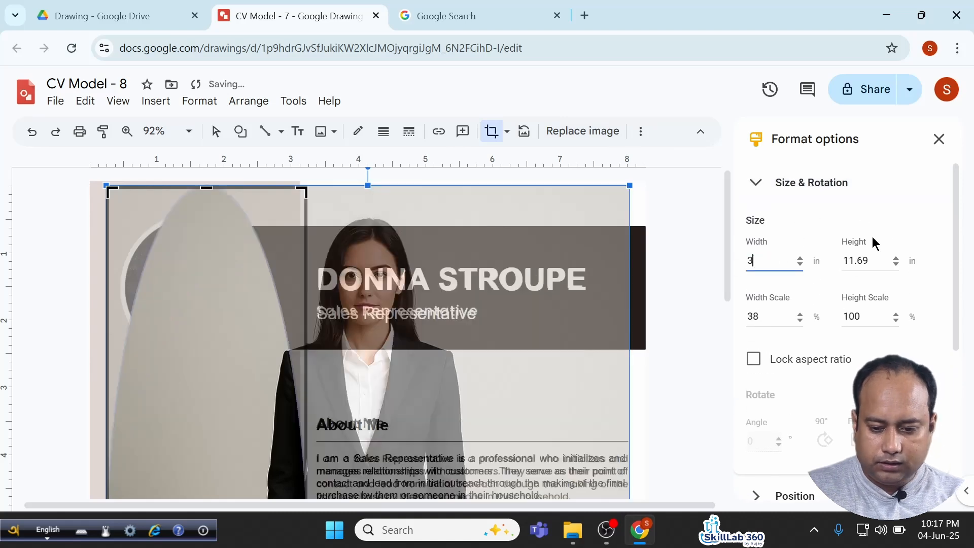
{"action": "left_click", "coordinate": [872, 259]}
{"action": "type", "text": "3"}
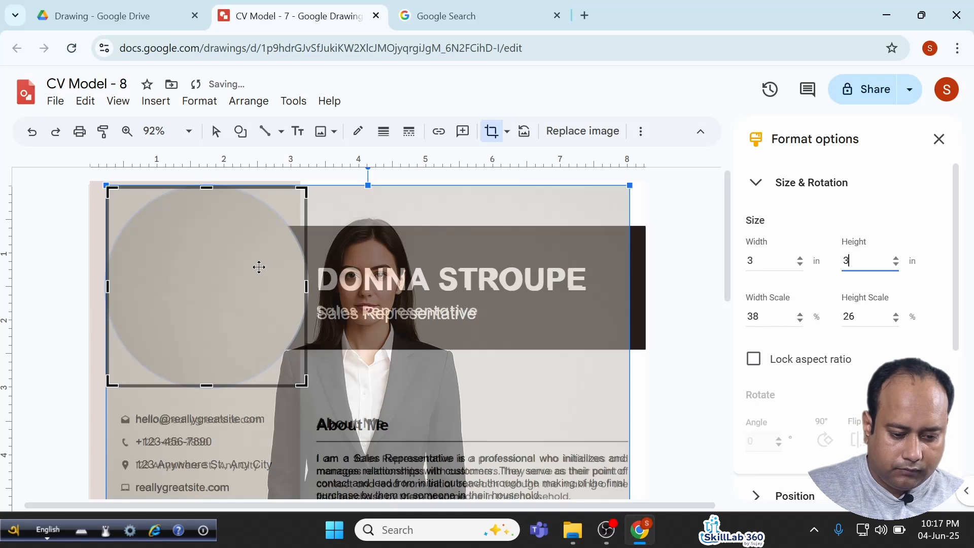
Scale down and reposition the photo within its circular crop so the head and shoulders fill the circle, and apply the crop.
{"action": "left_click_drag", "start_coordinate": [221, 267], "coordinate": [182, 250]}
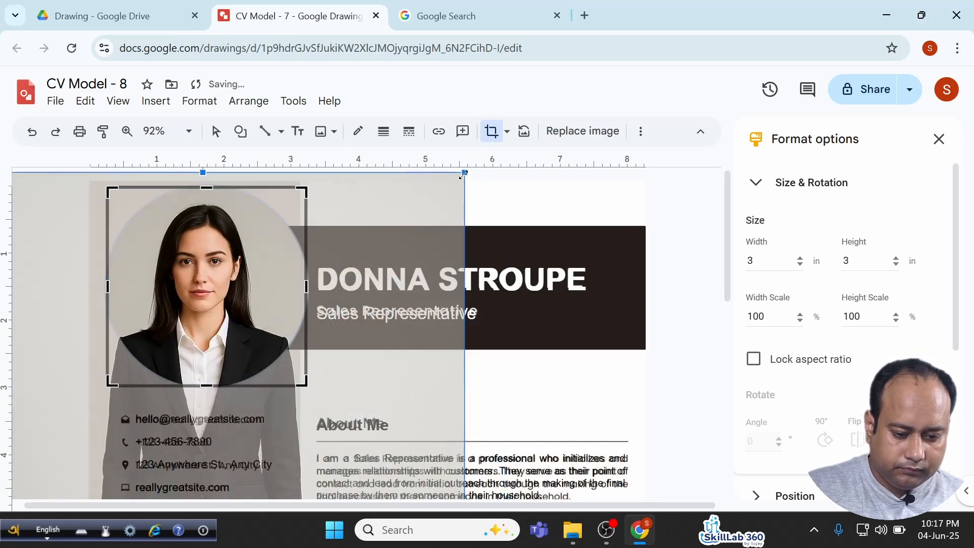
{"action": "left_click_drag", "start_coordinate": [452, 184], "coordinate": [283, 303]}
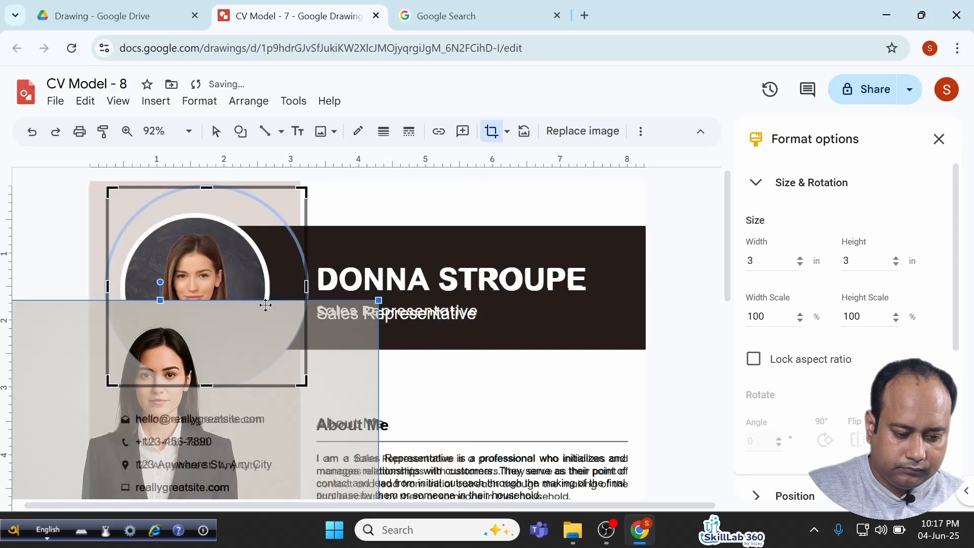
{"action": "left_click_drag", "start_coordinate": [212, 335], "coordinate": [222, 267]}
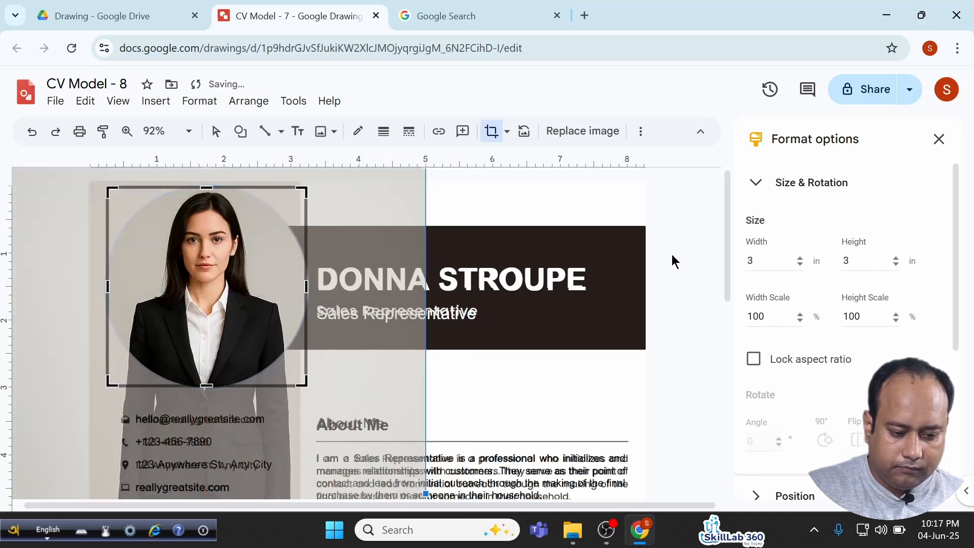
{"action": "key", "text": "Return"}
{"action": "left_click", "coordinate": [939, 139]}
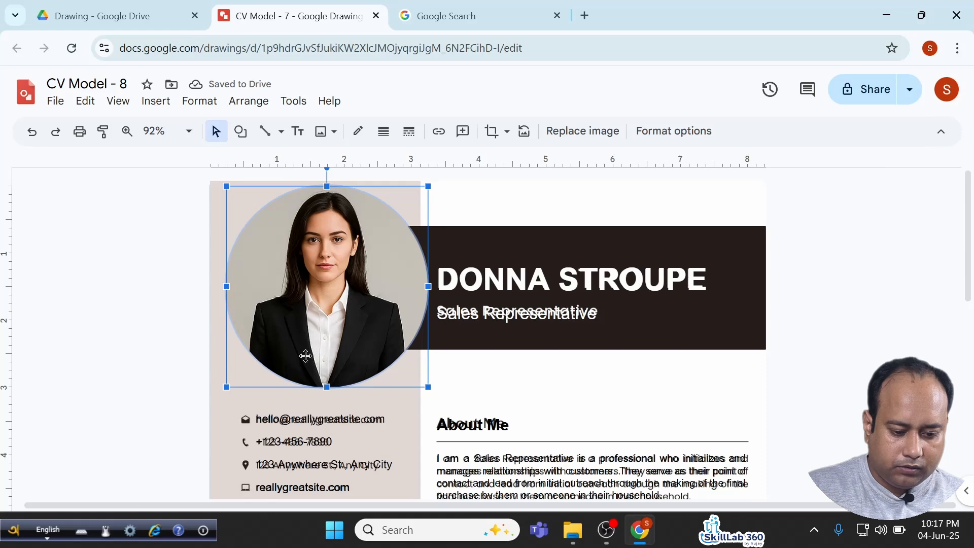
Shrink the circular portrait and move it exactly over the template's original photo, inside the white ring.
{"action": "left_click_drag", "start_coordinate": [429, 387], "coordinate": [328, 287]}
{"action": "left_click_drag", "start_coordinate": [290, 253], "coordinate": [327, 302]}
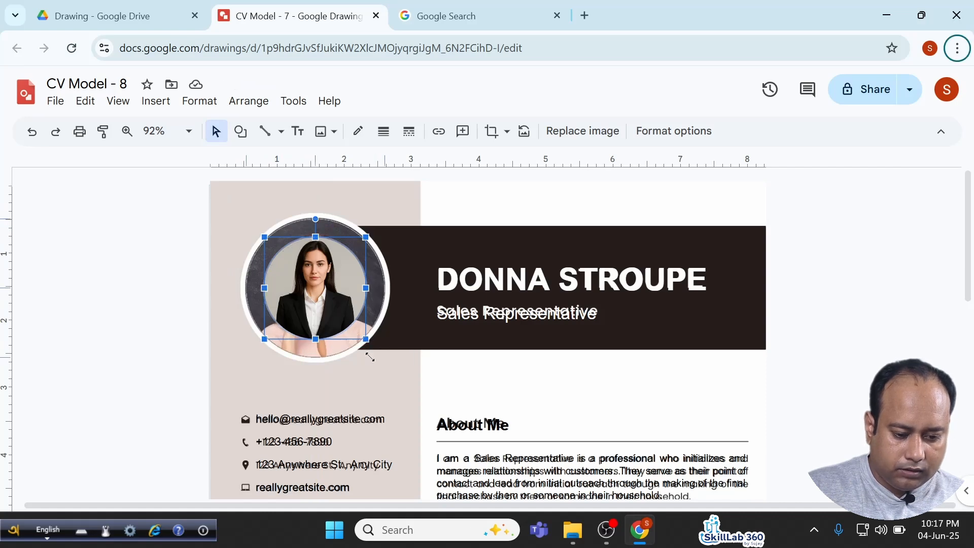
{"action": "left_click_drag", "start_coordinate": [370, 357], "coordinate": [373, 363]}
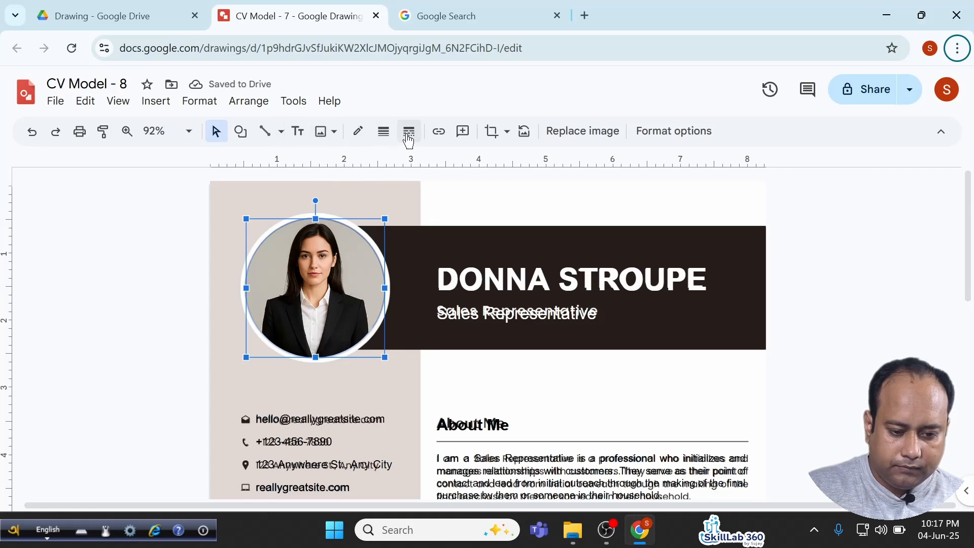
Give the circular portrait a white border 8 px thick.
{"action": "left_click", "coordinate": [358, 131]}
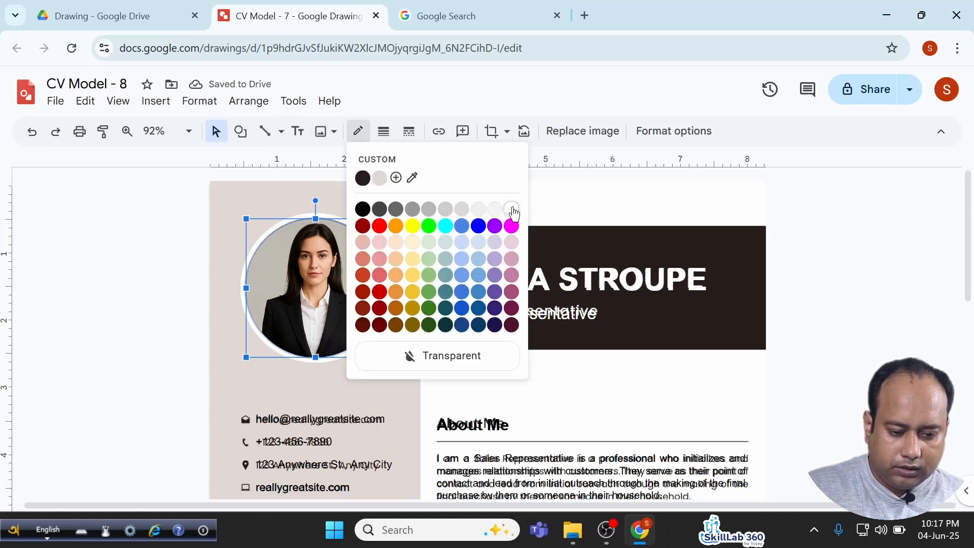
{"action": "left_click", "coordinate": [512, 211]}
{"action": "left_click", "coordinate": [383, 131]}
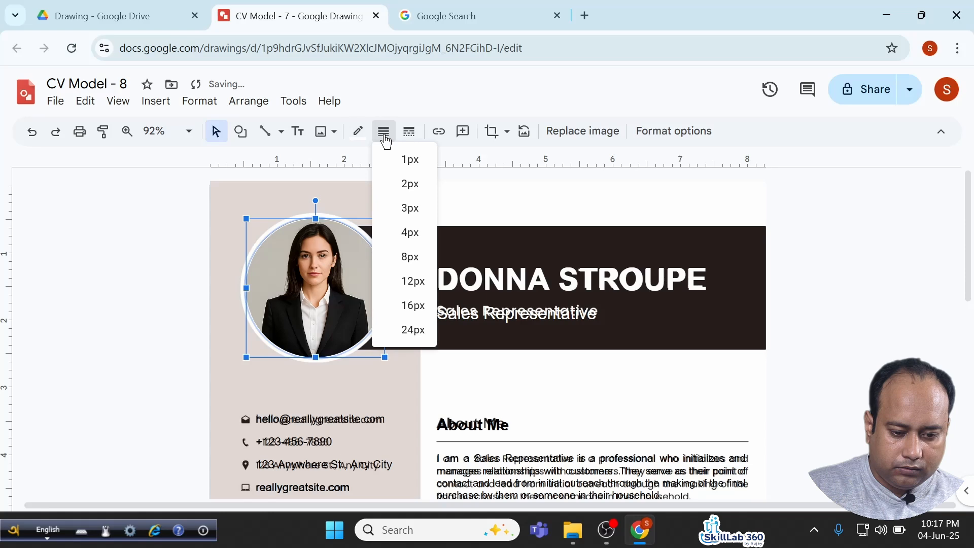
{"action": "left_click", "coordinate": [415, 258]}
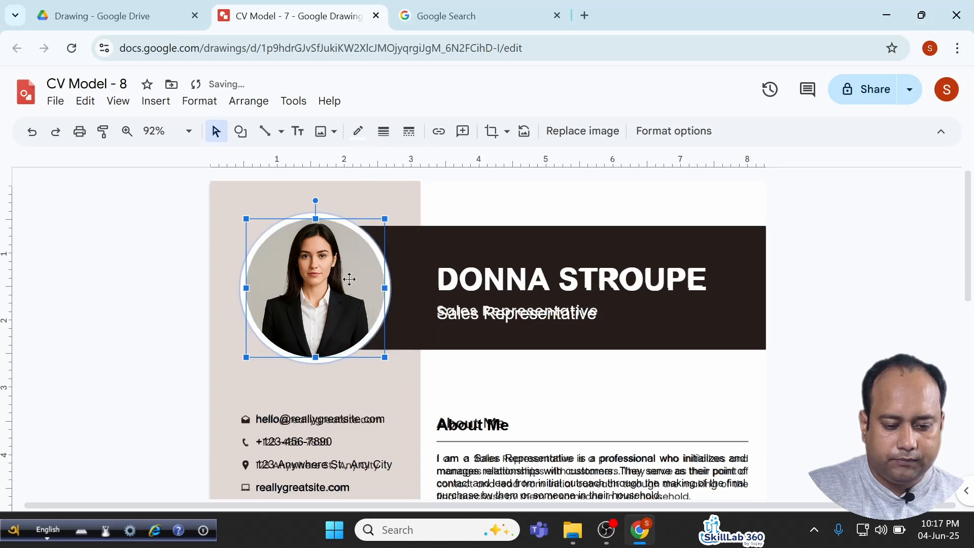
Draw a horizontal line over the template's rule under the About Me heading and place a copy of it under WORK EXPERIENCE.
{"action": "scroll", "coordinate": [348, 278], "scroll_direction": "down", "scroll_amount": 3}
{"action": "left_click", "coordinate": [265, 131]}
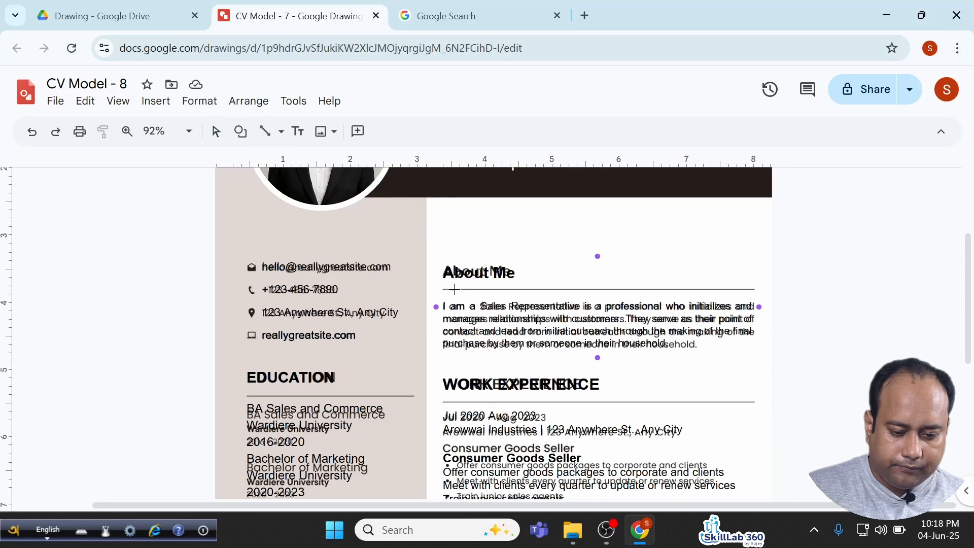
{"action": "left_click_drag", "start_coordinate": [454, 290], "coordinate": [754, 293]}
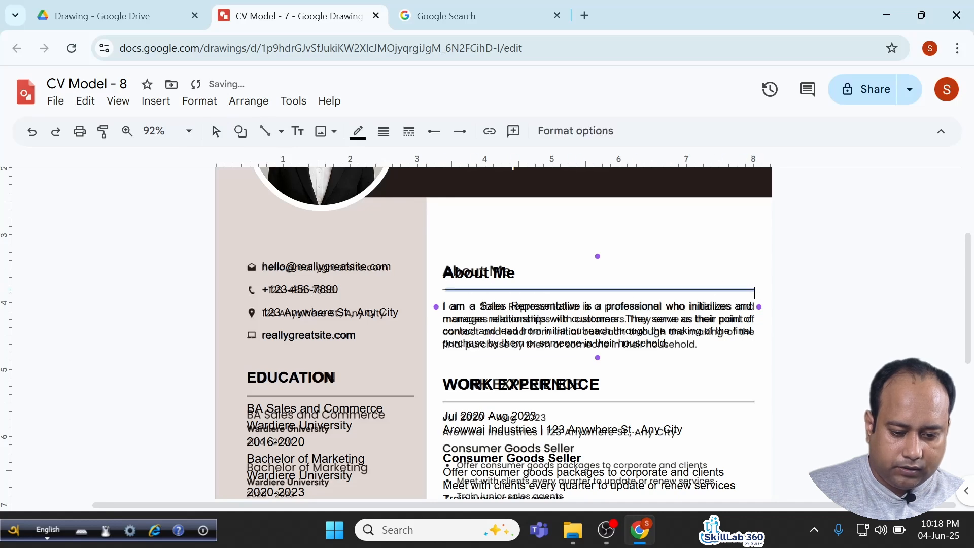
{"action": "scroll", "coordinate": [754, 293], "scroll_direction": "down", "scroll_amount": 2}
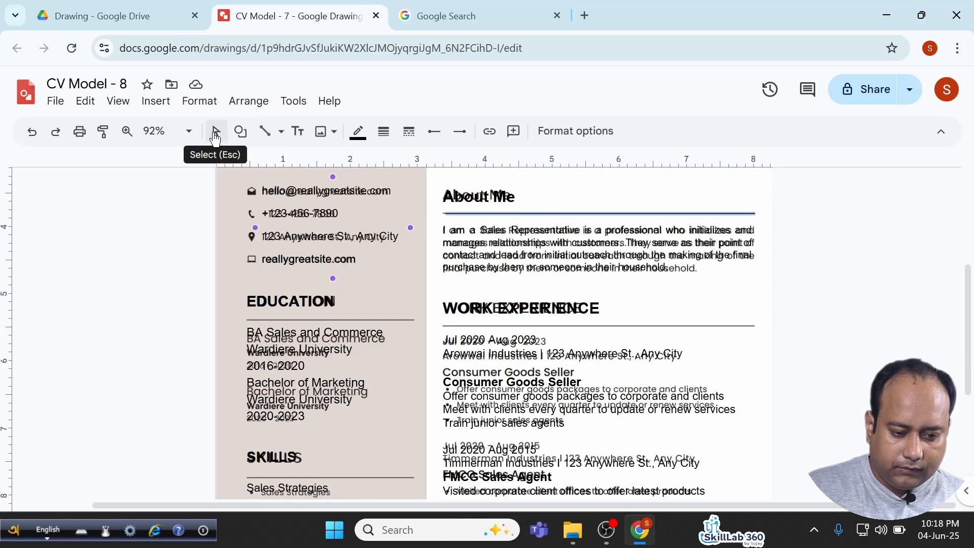
{"action": "left_click", "coordinate": [215, 133]}
{"action": "left_click_drag", "start_coordinate": [521, 211], "coordinate": [527, 325]}
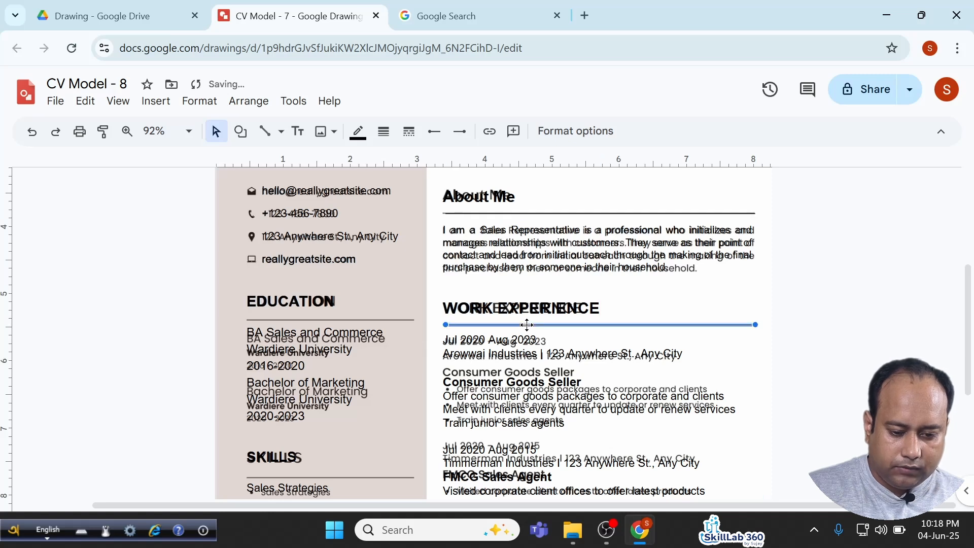
Place copies of the line under the REFERENCES and LANGUAGE headings, shortening the LANGUAGE one to the width of the sidebar's rule.
{"action": "scroll", "coordinate": [527, 324], "scroll_direction": "down", "scroll_amount": 3}
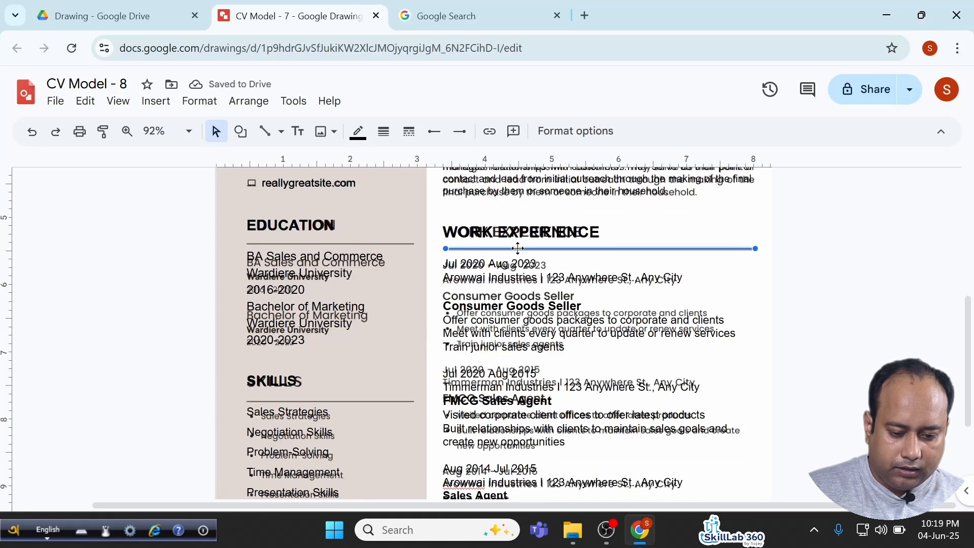
{"action": "left_click_drag", "start_coordinate": [517, 248], "coordinate": [518, 460]}
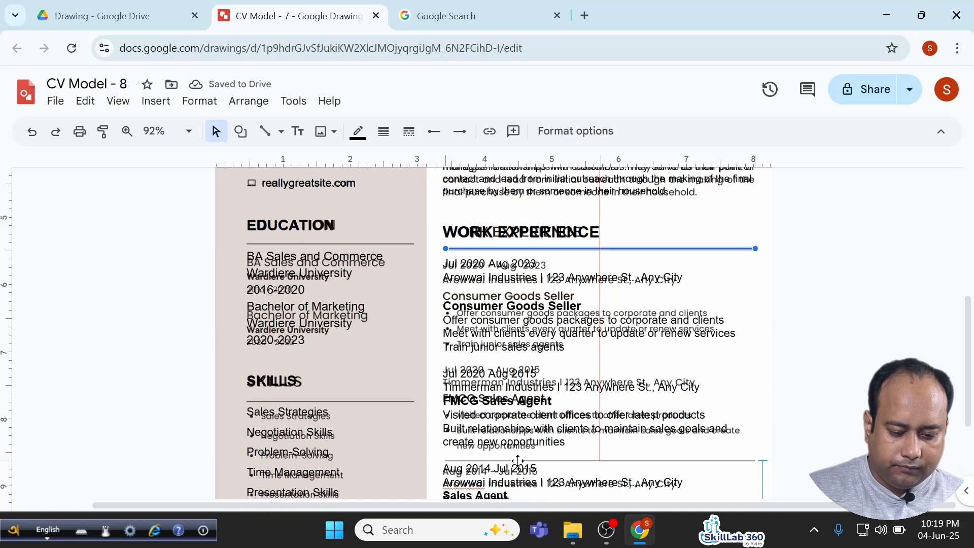
{"action": "left_click_drag", "start_coordinate": [531, 293], "coordinate": [345, 408]}
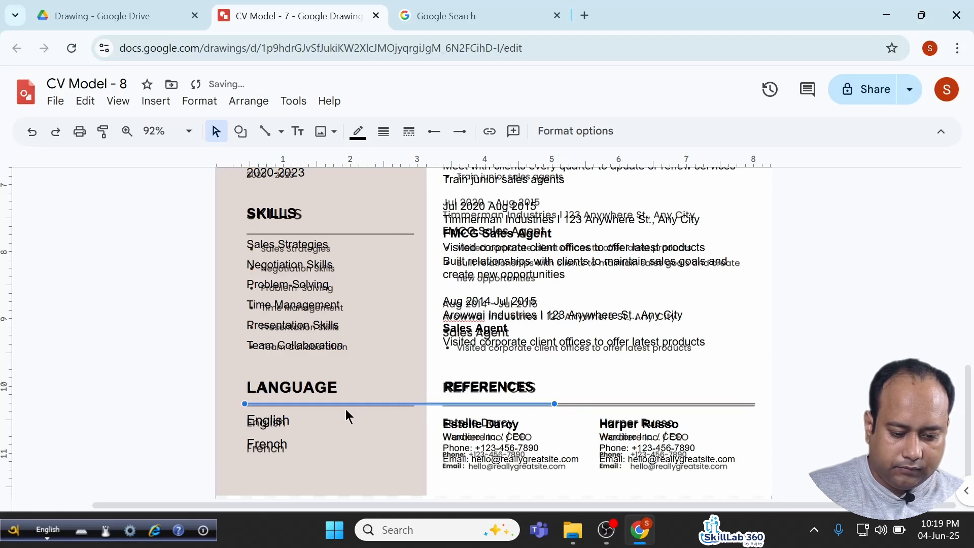
{"action": "left_click_drag", "start_coordinate": [440, 404], "coordinate": [416, 404]}
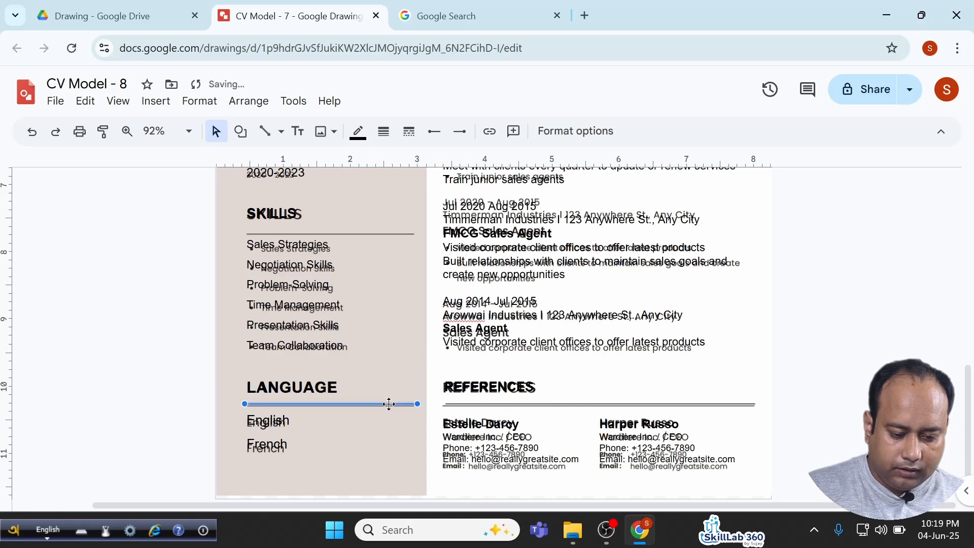
Place copies of the short sidebar line under the SKILLS and EDUCATION headings.
{"action": "left_click_drag", "start_coordinate": [388, 405], "coordinate": [387, 235]}
{"action": "scroll", "coordinate": [394, 261], "scroll_direction": "up", "scroll_amount": 2}
{"action": "scroll", "coordinate": [393, 261], "scroll_direction": "up", "scroll_amount": 2}
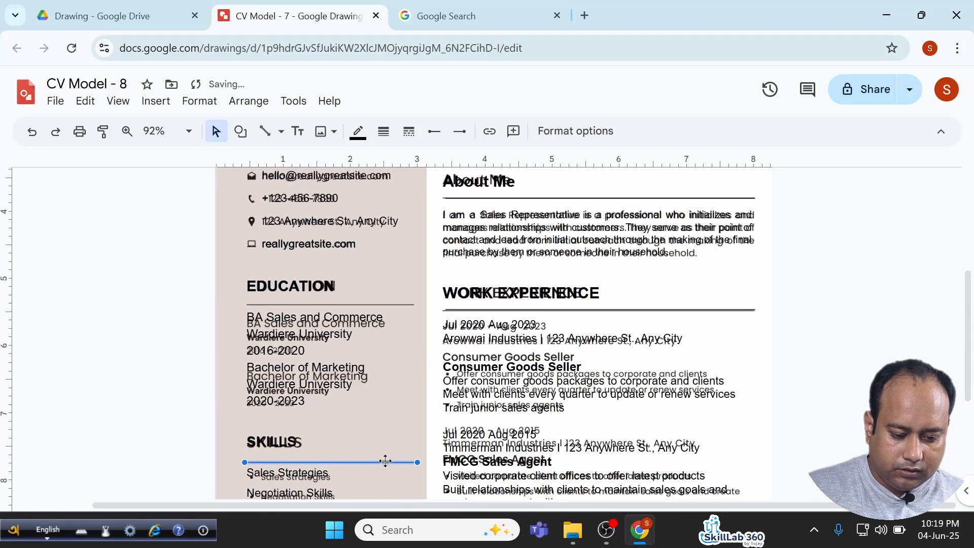
{"action": "left_click_drag", "start_coordinate": [385, 461], "coordinate": [384, 305]}
Check the contact icons in the sidebar and open the Google Fonts icons page in the Google Search browser tab.
{"action": "scroll", "coordinate": [412, 344], "scroll_direction": "up", "scroll_amount": 3}
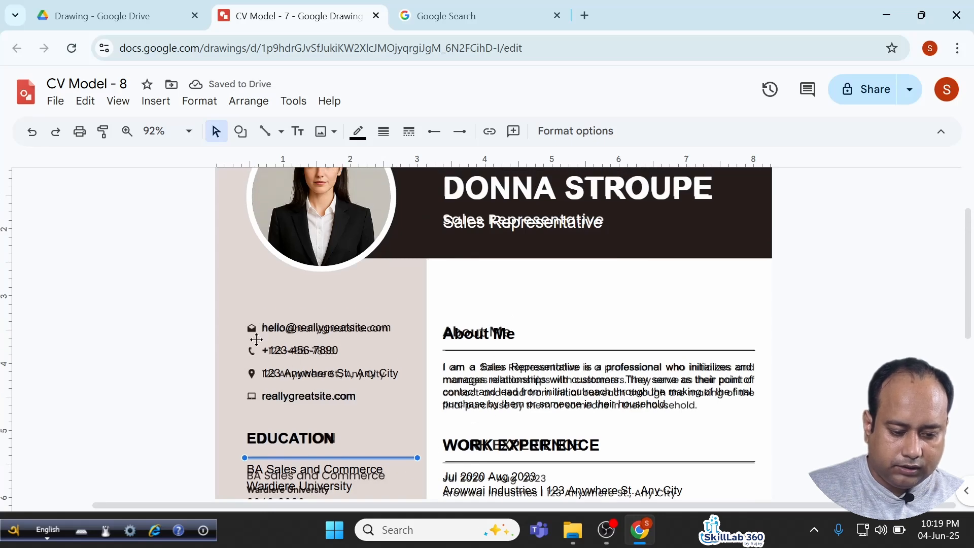
{"action": "scroll", "coordinate": [248, 333], "scroll_direction": "up", "scroll_amount": 3}
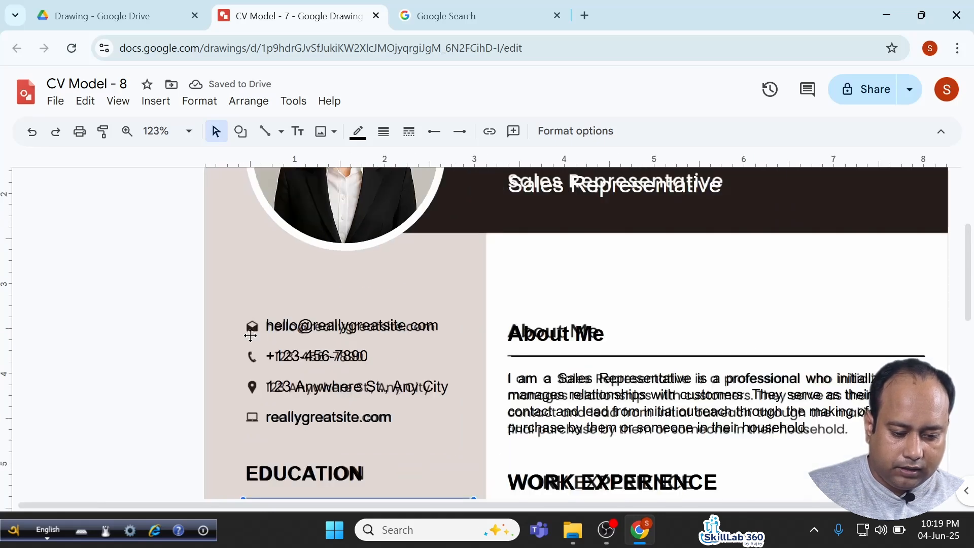
{"action": "scroll", "coordinate": [250, 335], "scroll_direction": "down", "scroll_amount": 3}
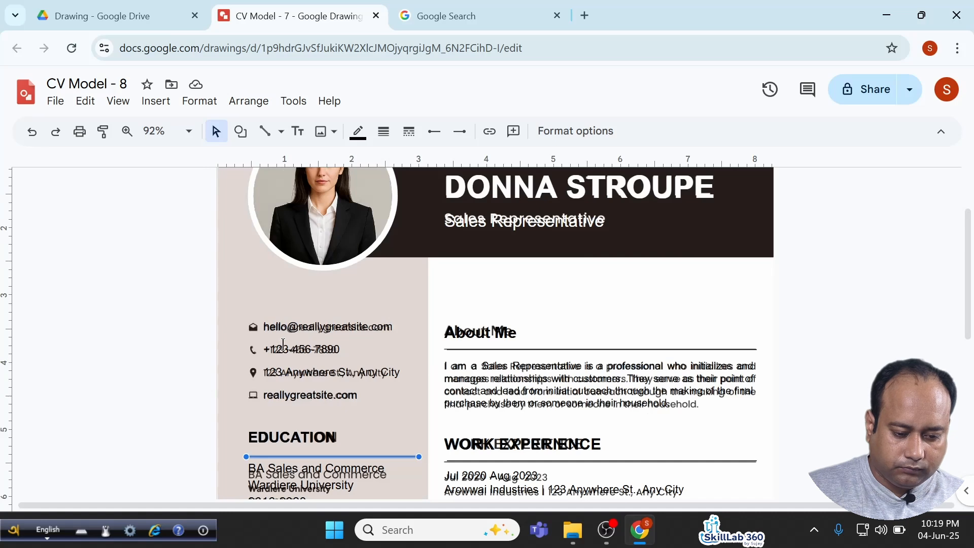
{"action": "scroll", "coordinate": [283, 343], "scroll_direction": "down", "scroll_amount": 2}
{"action": "left_click", "coordinate": [500, 17]}
{"action": "left_click", "coordinate": [479, 48]}
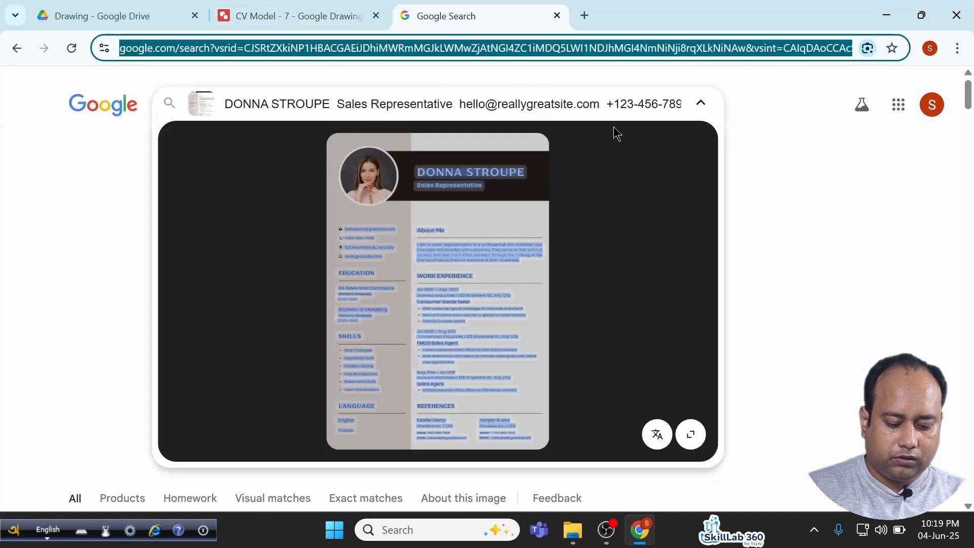
{"action": "type", "text": "fonts.google.com/icons?icon.query=arrow&icon.size=24&icon.color=%23FFFFFF"}
{"action": "key", "text": "Return"}
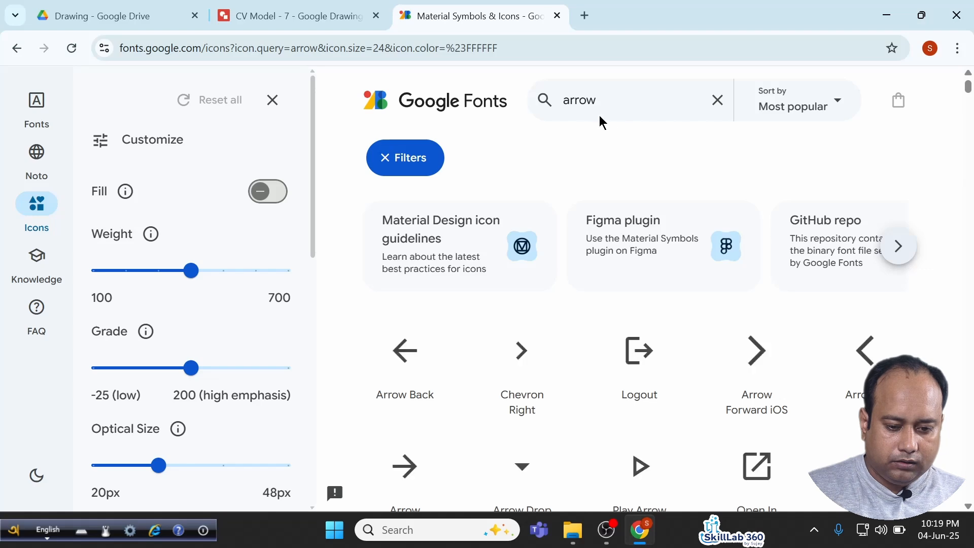
Search the icons for "email", set the Mail icon's colour to #000000, copy it, and return to the drawing.
{"action": "left_click_drag", "start_coordinate": [623, 98], "coordinate": [563, 96]}
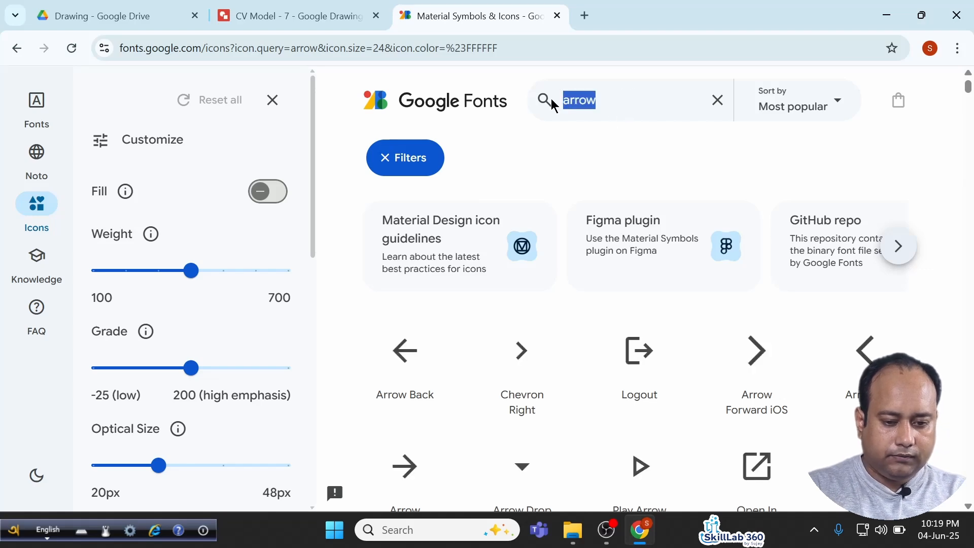
{"action": "type", "text": "email"}
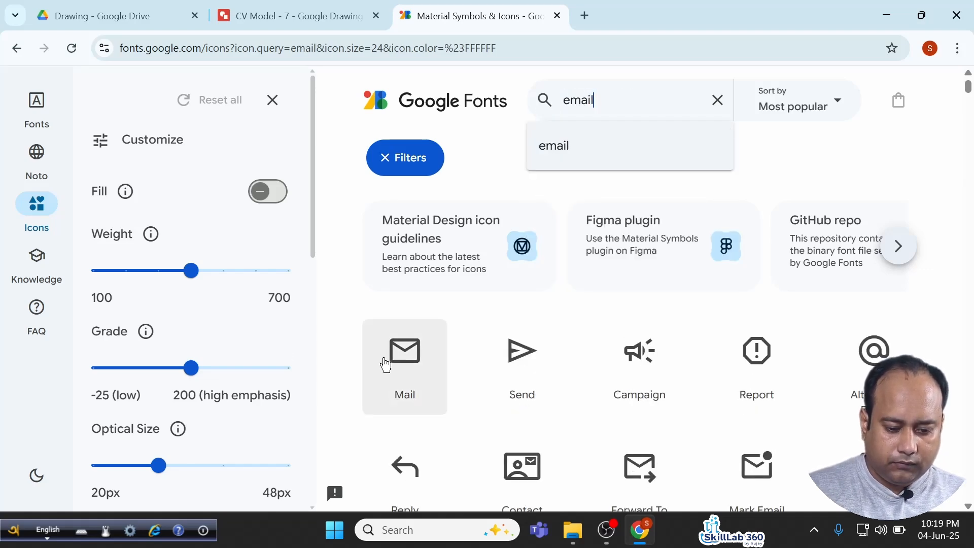
{"action": "left_click", "coordinate": [393, 361]}
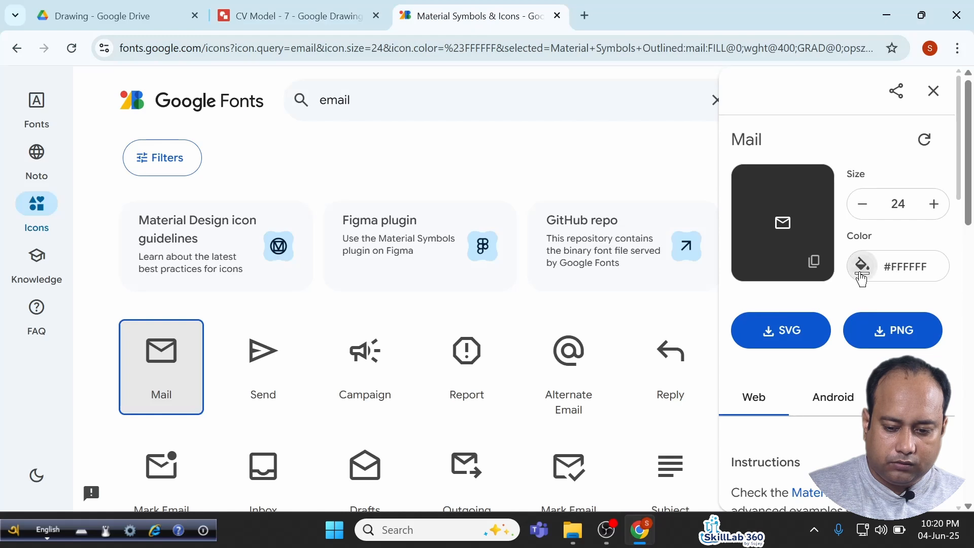
{"action": "left_click", "coordinate": [861, 267]}
{"action": "left_click", "coordinate": [683, 192]}
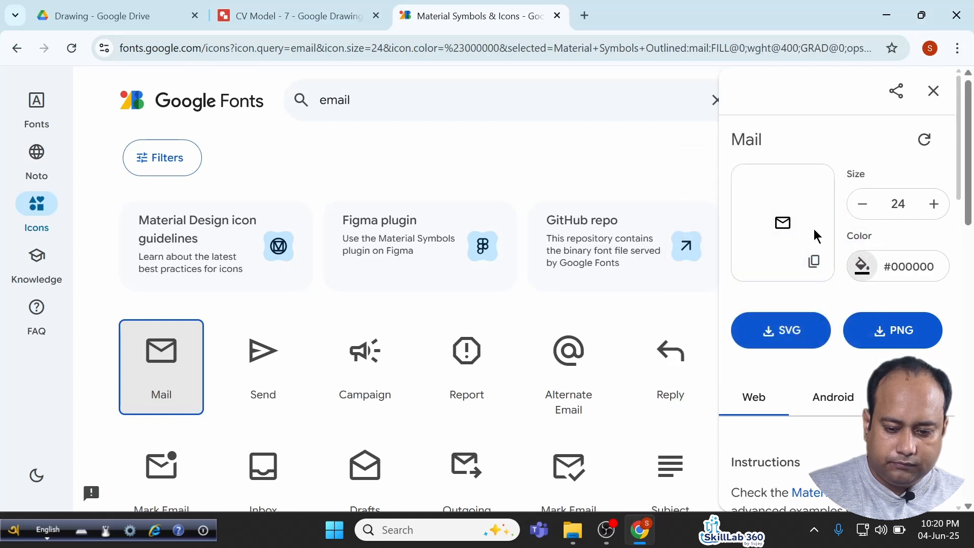
{"action": "left_click", "coordinate": [815, 265]}
{"action": "left_click", "coordinate": [307, 18]}
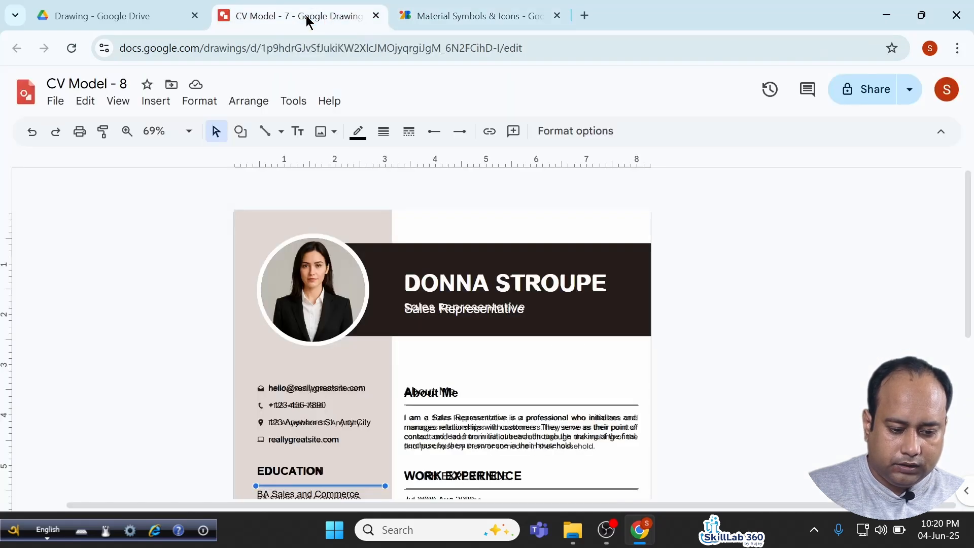
Paste the copied Mail icon and place it in the sidebar just below the portrait, above the contact lines.
{"action": "key", "text": "ctrl+v"}
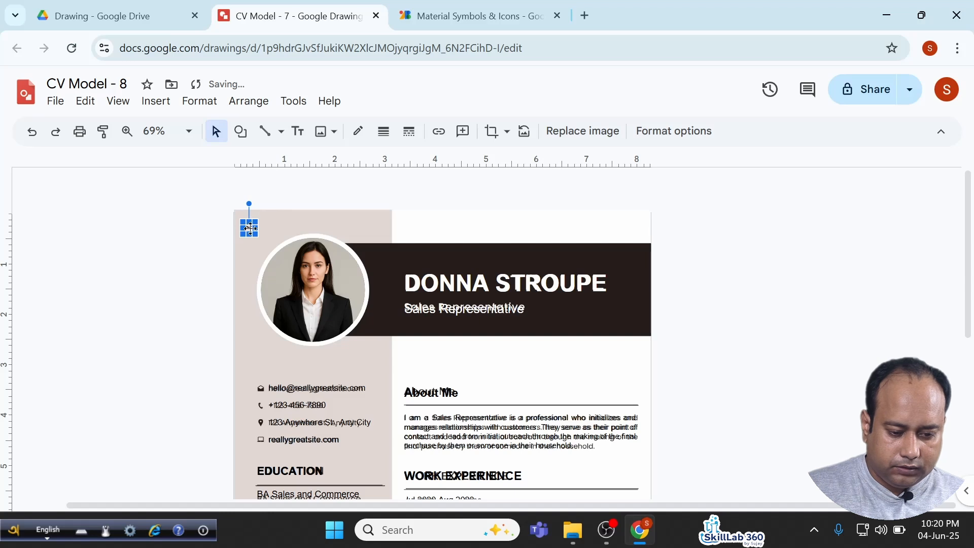
{"action": "left_click_drag", "start_coordinate": [247, 228], "coordinate": [249, 358]}
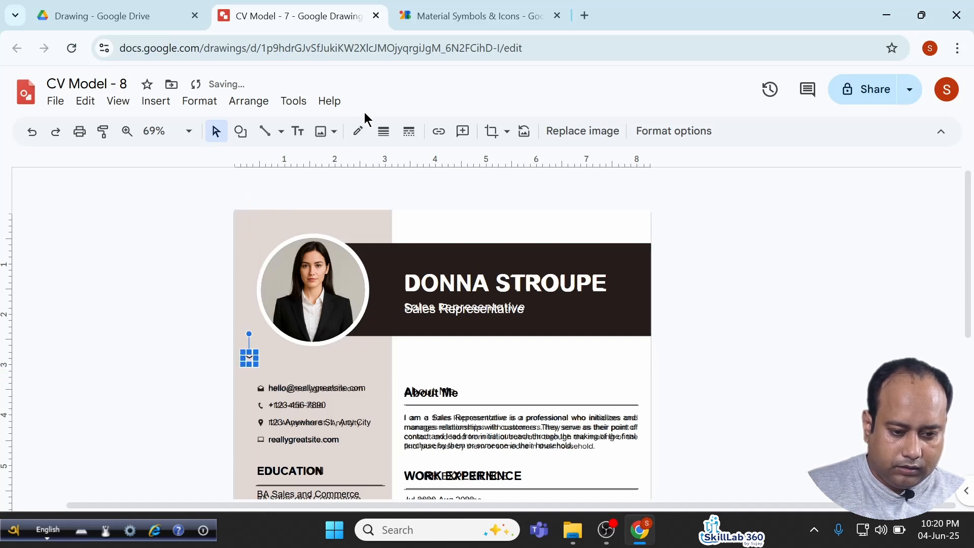
Search the Google Fonts icons for "call", copy the Call icon and paste it into the drawing beside the Mail icon.
{"action": "left_click", "coordinate": [481, 20]}
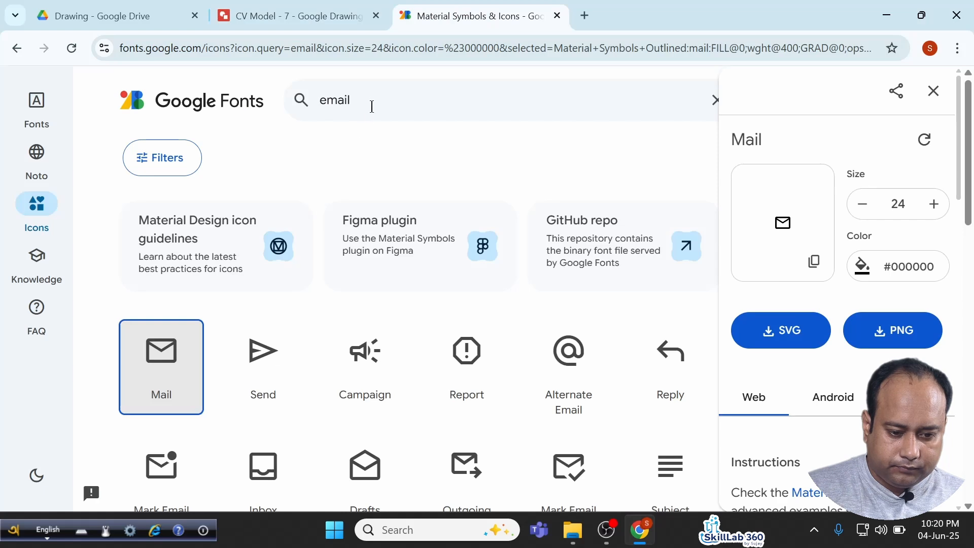
{"action": "left_click", "coordinate": [301, 101]}
{"action": "type", "text": "call"}
{"action": "key", "text": "Return"}
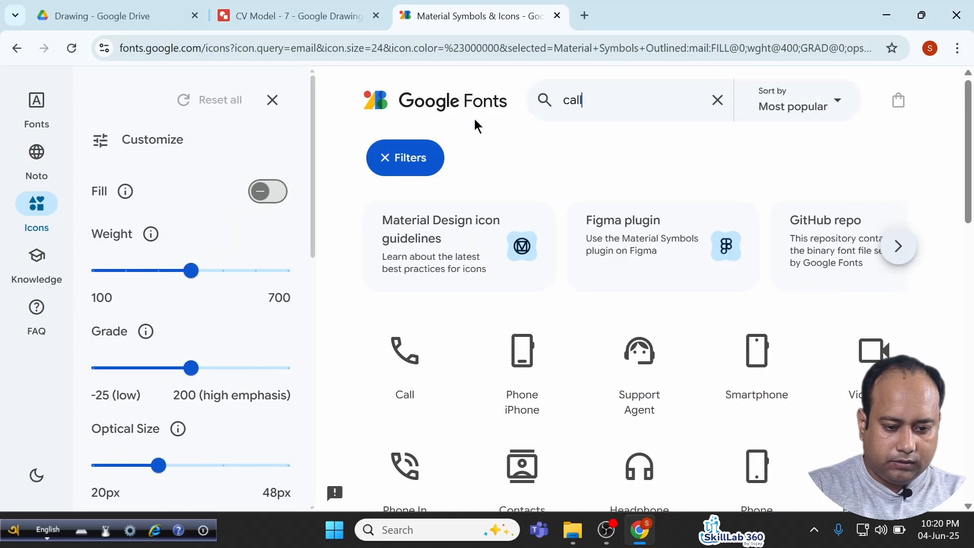
{"action": "left_click", "coordinate": [409, 366]}
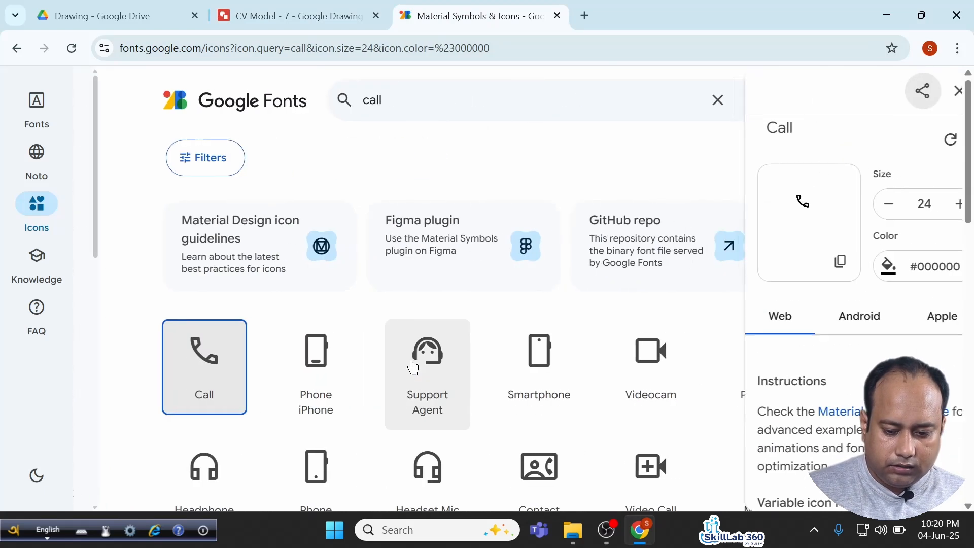
{"action": "left_click", "coordinate": [815, 262]}
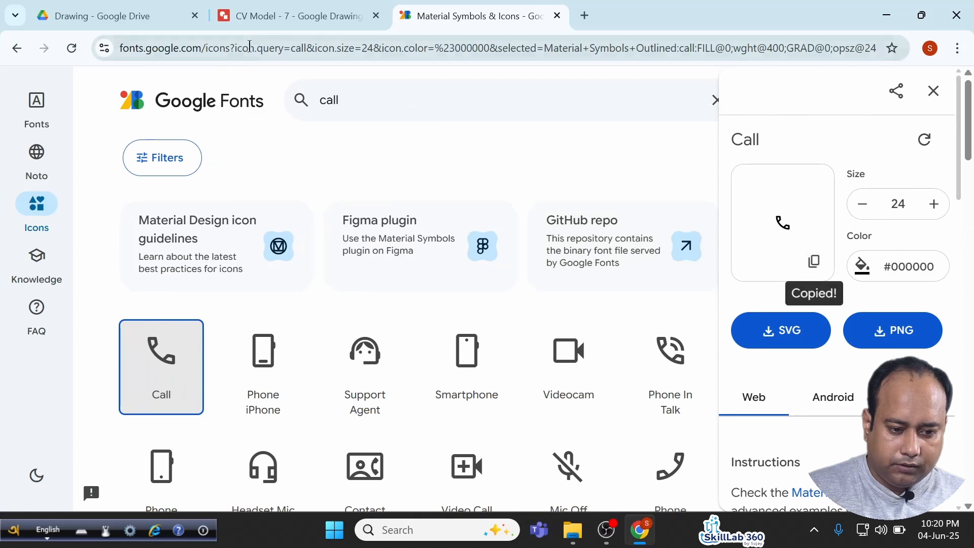
{"action": "left_click", "coordinate": [282, 15]}
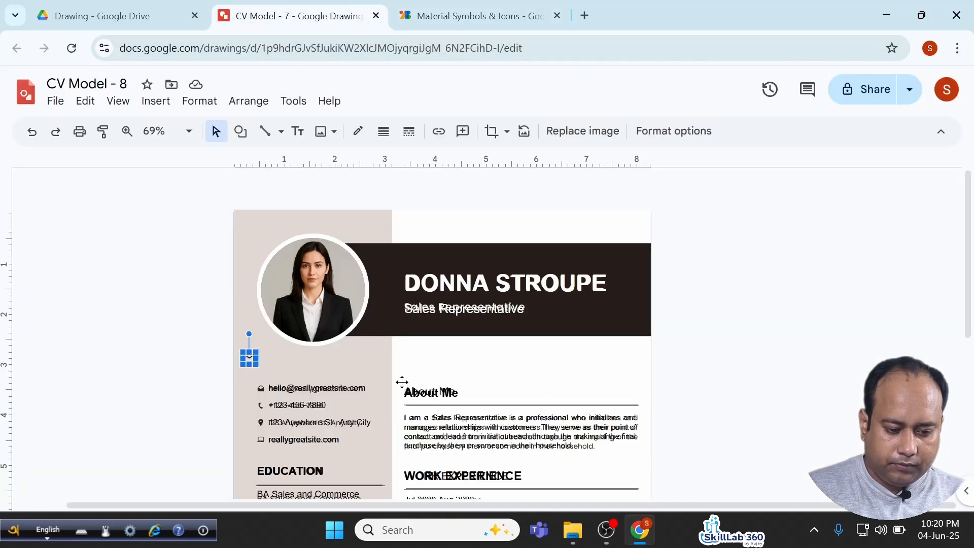
{"action": "key", "text": "ctrl+v"}
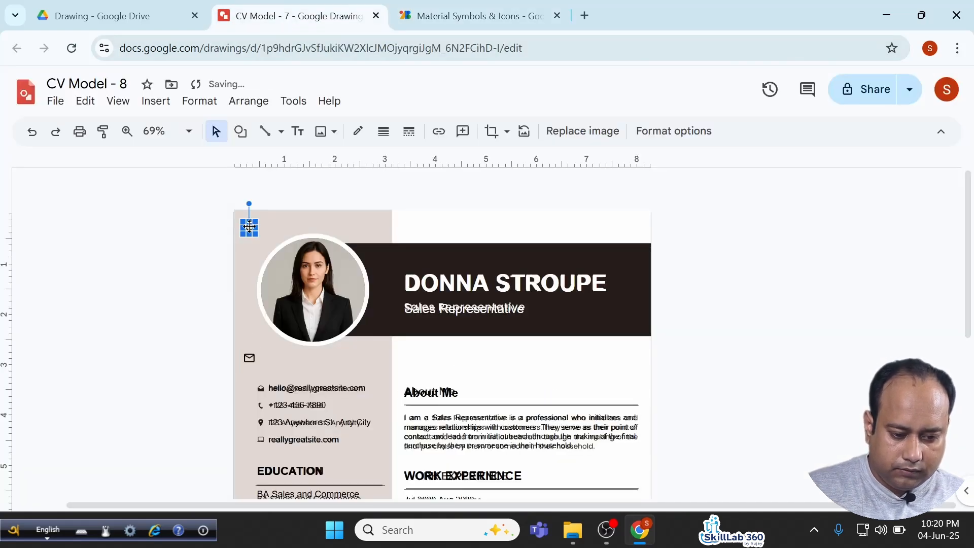
{"action": "left_click_drag", "start_coordinate": [249, 228], "coordinate": [270, 359]}
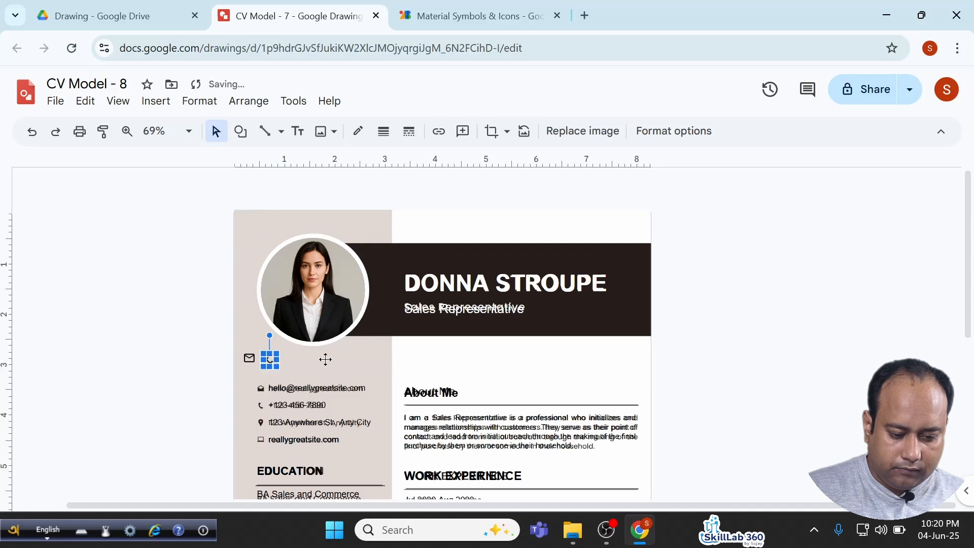
Search the Google Fonts icons for "loca", copy the Location On icon and paste it into the drawing beside the Call icon.
{"action": "left_click", "coordinate": [460, 16]}
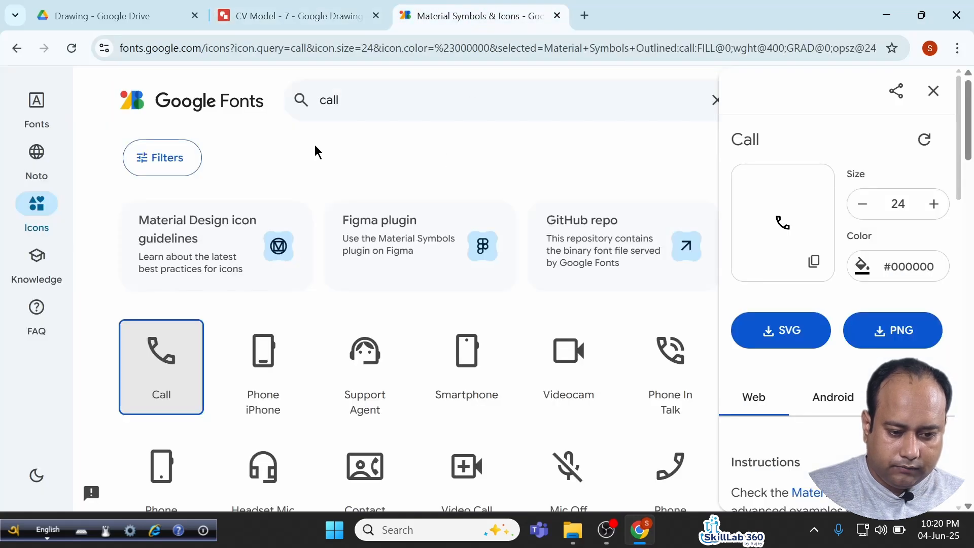
{"action": "left_click_drag", "start_coordinate": [402, 95], "coordinate": [282, 107]}
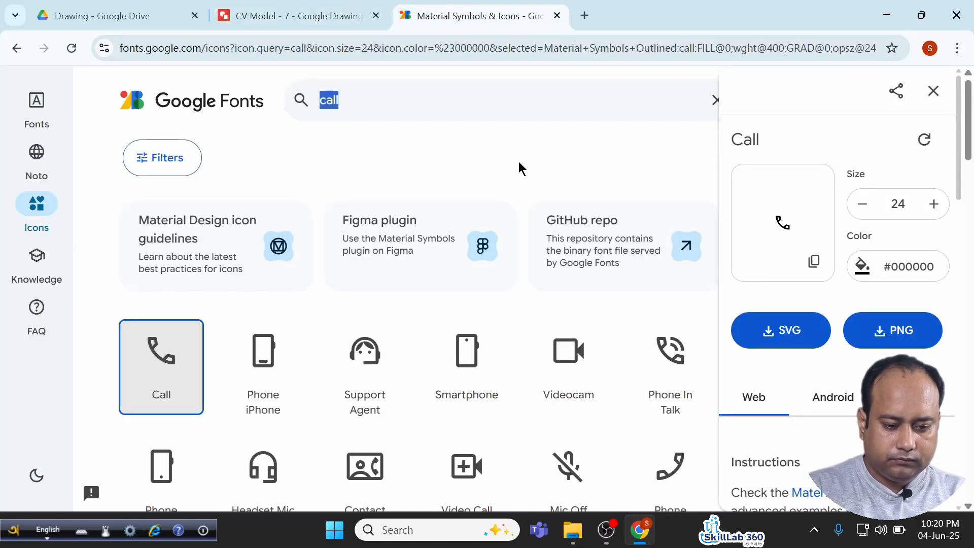
{"action": "type", "text": "loca"}
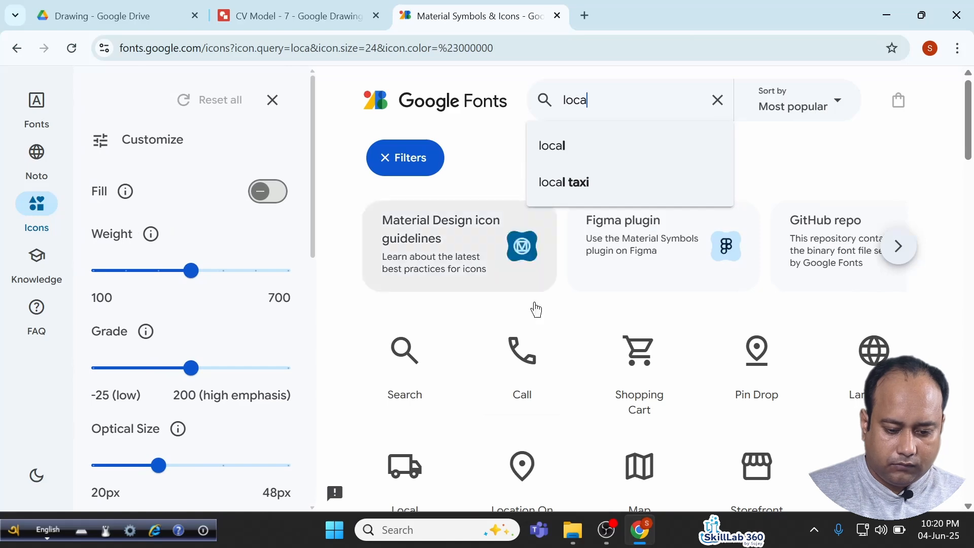
{"action": "left_click", "coordinate": [532, 446]}
{"action": "left_click", "coordinate": [812, 262]}
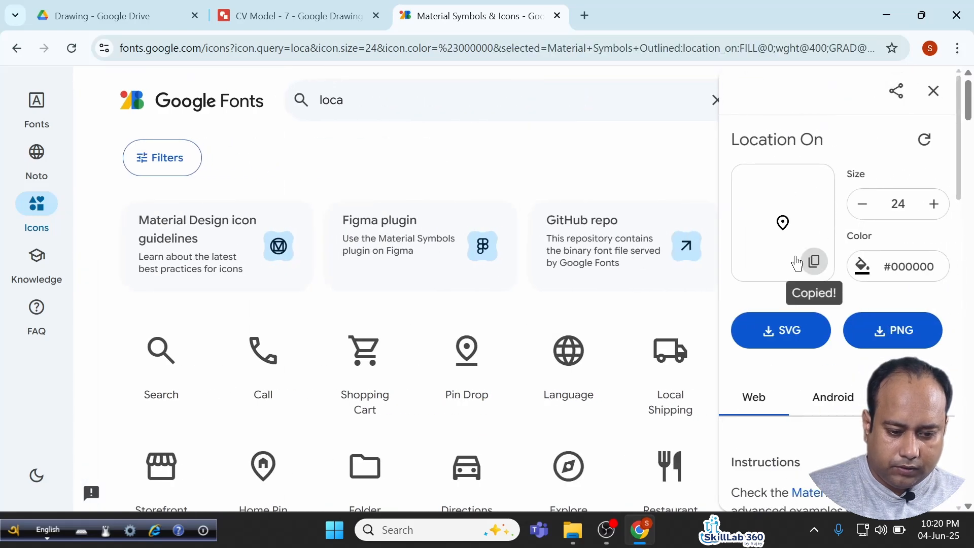
{"action": "left_click", "coordinate": [262, 19]}
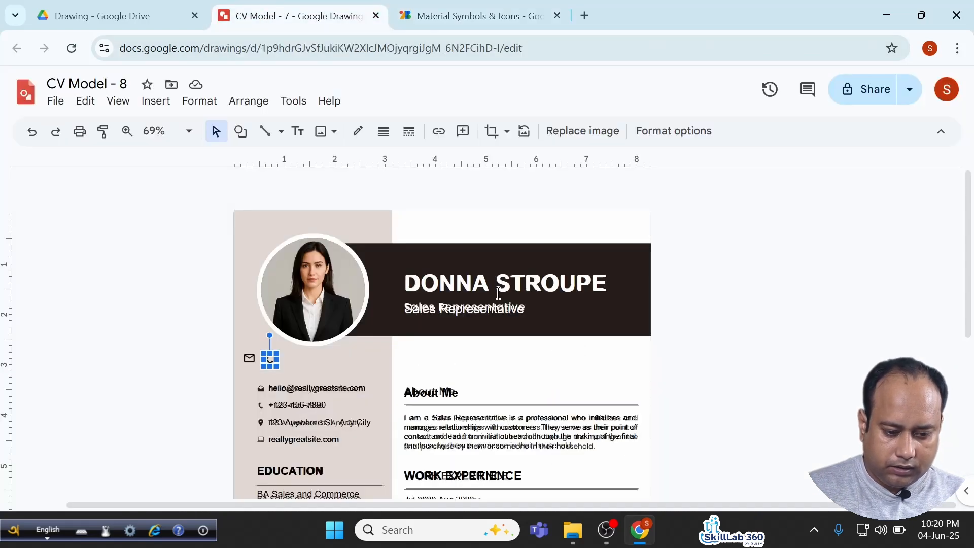
{"action": "key", "text": "ctrl+v"}
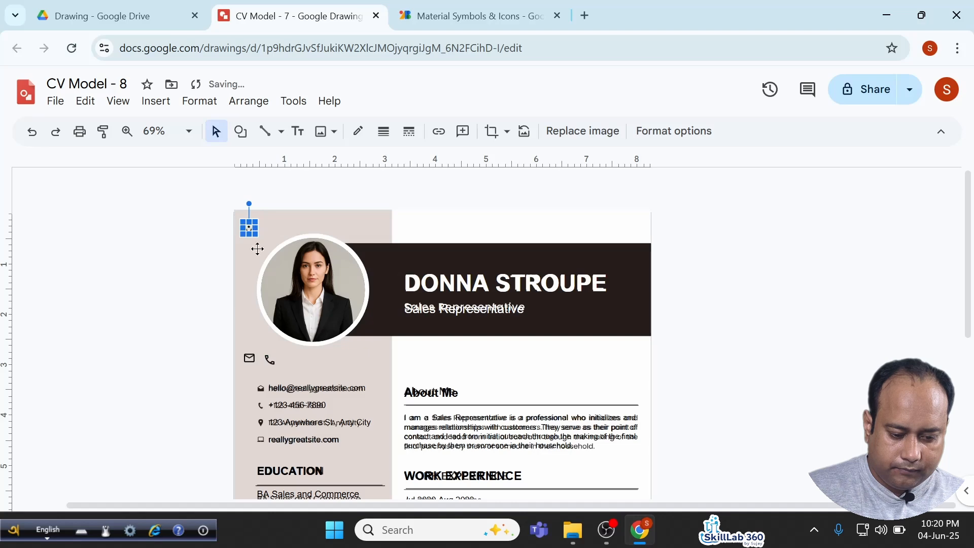
{"action": "left_click_drag", "start_coordinate": [257, 249], "coordinate": [307, 376]}
Search the Google Fonts icons for "lap", copy the Laptop Mac icon and paste it into the drawing beside the location icon.
{"action": "left_click", "coordinate": [477, 15]}
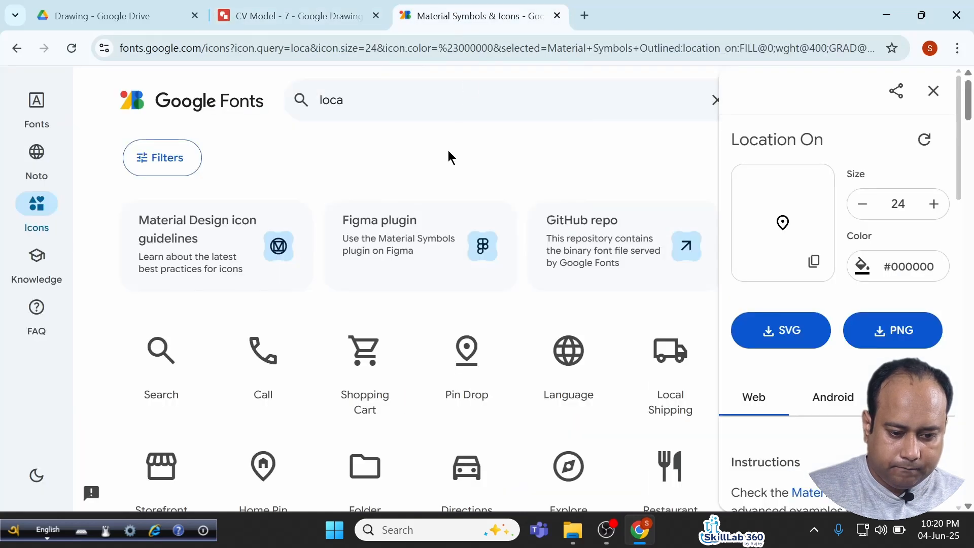
{"action": "double_click", "coordinate": [329, 100]}
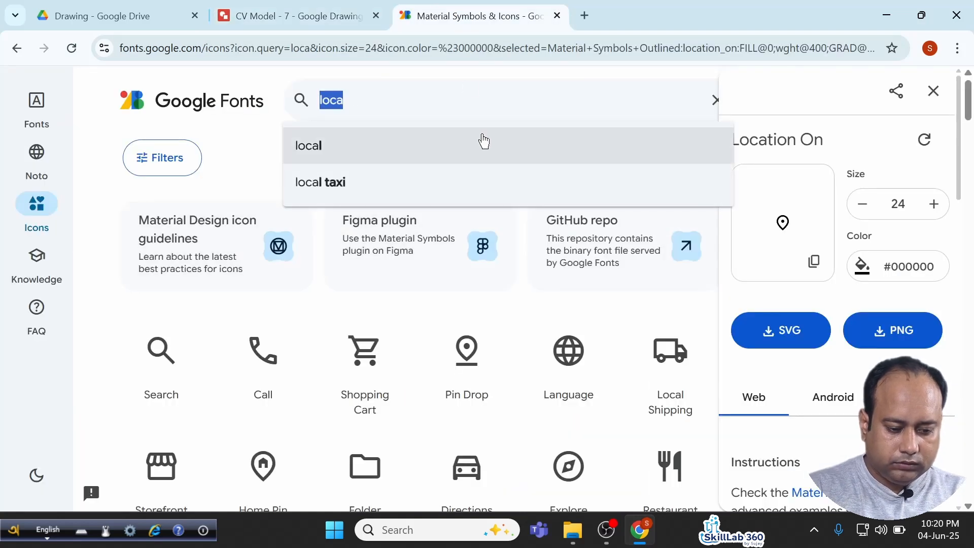
{"action": "type", "text": "lap"}
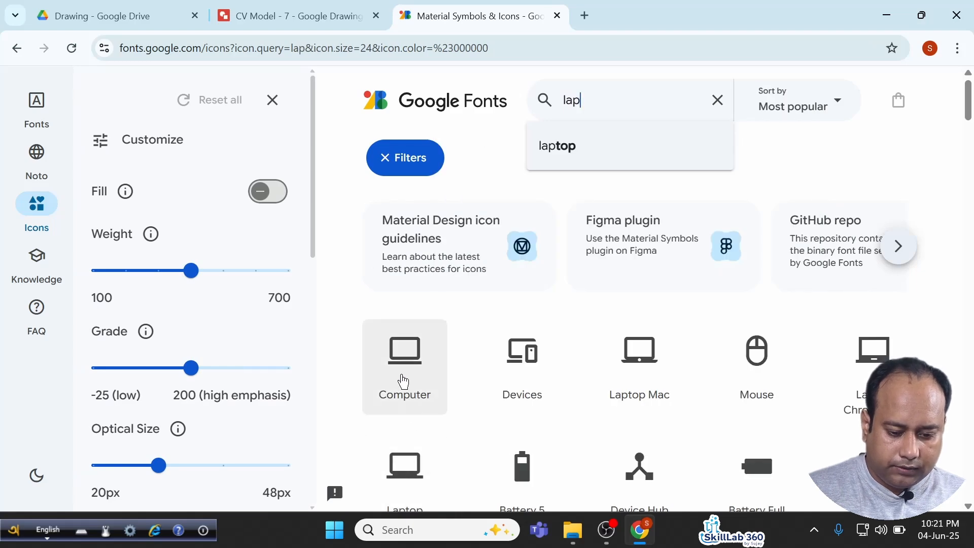
{"action": "left_click", "coordinate": [641, 371]}
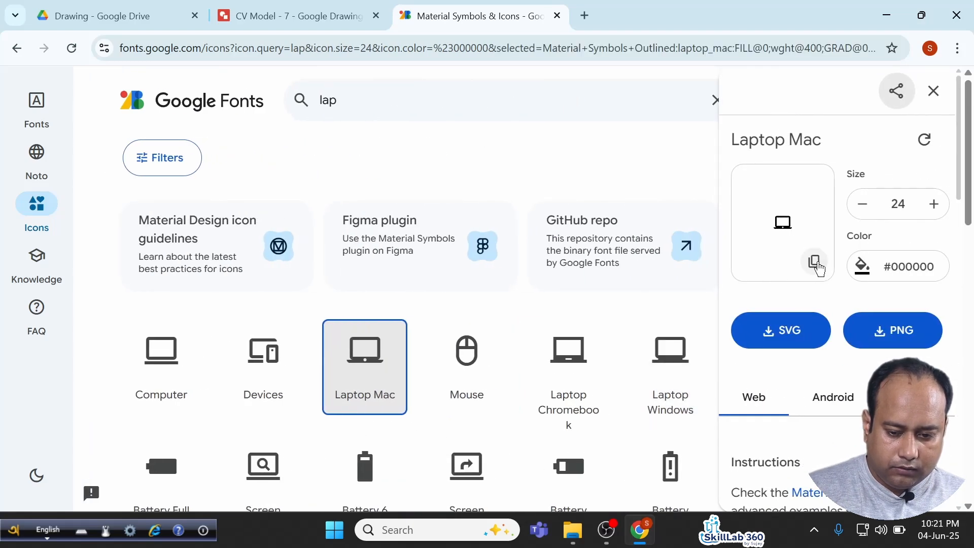
{"action": "left_click", "coordinate": [813, 262]}
{"action": "left_click", "coordinate": [288, 23]}
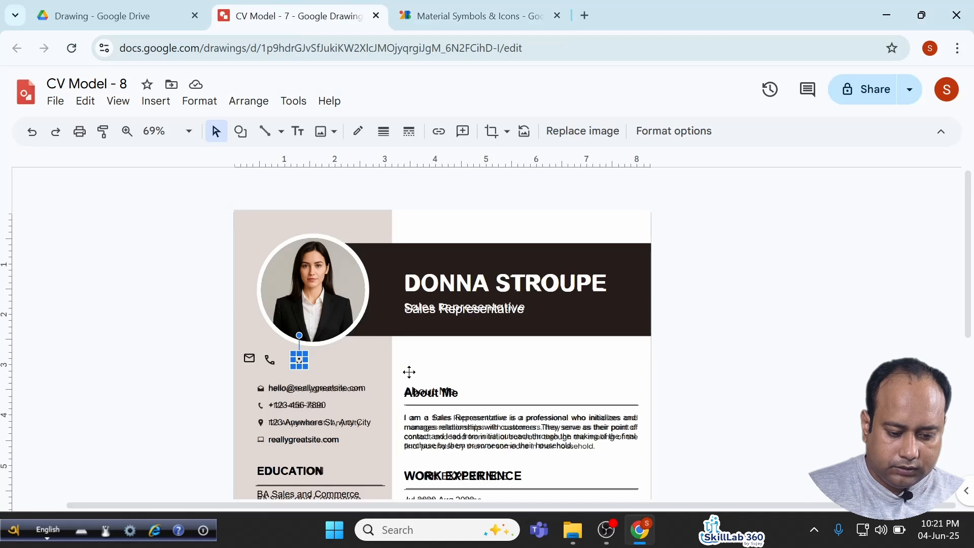
{"action": "key", "text": "ctrl+v"}
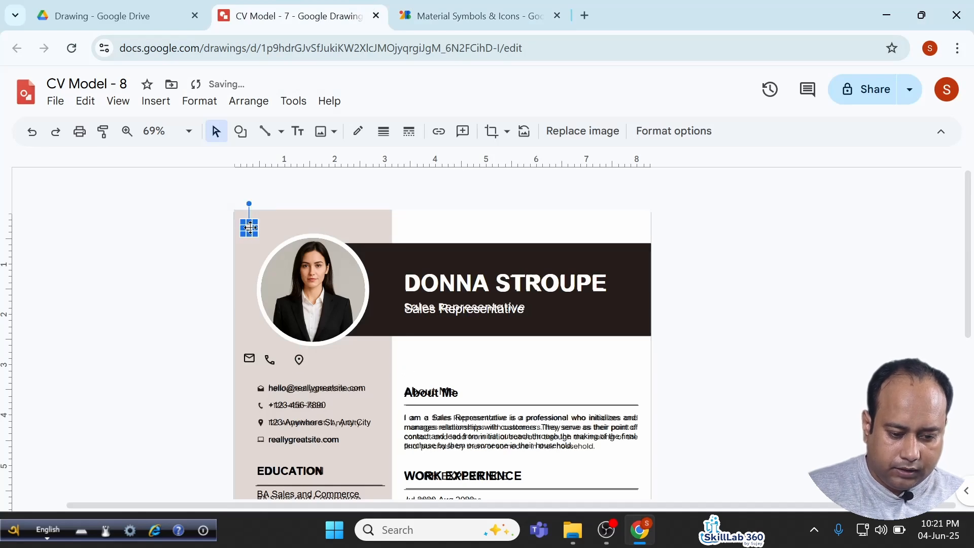
{"action": "left_click_drag", "start_coordinate": [249, 228], "coordinate": [318, 359]}
Shrink the laptop icon and position it over the template's laptop icon beside the website line.
{"action": "scroll", "coordinate": [317, 359], "scroll_direction": "up", "scroll_amount": 5}
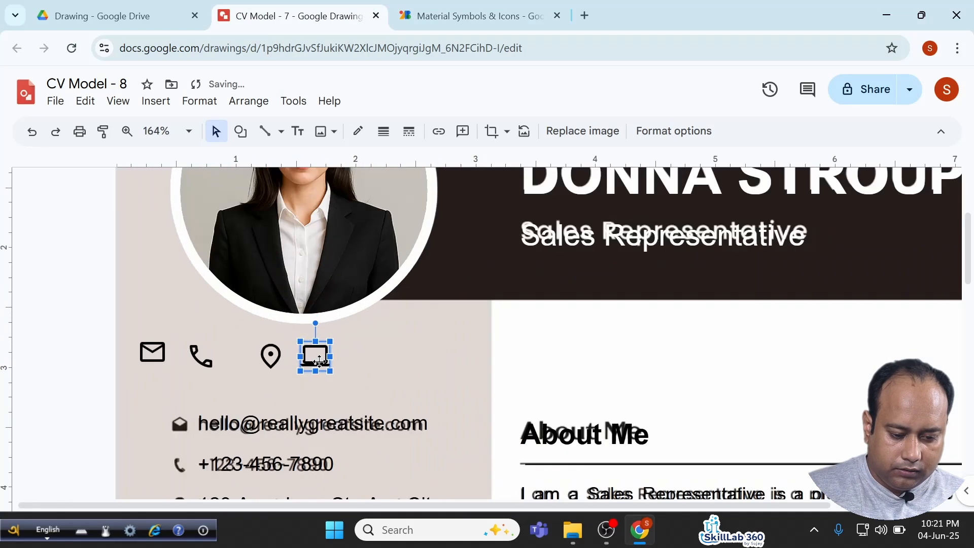
{"action": "scroll", "coordinate": [318, 361], "scroll_direction": "down", "scroll_amount": 2}
{"action": "left_click_drag", "start_coordinate": [319, 279], "coordinate": [181, 466]}
Shrink the mail, call and location icons together, and position the location icon over the template's pin beside the address line.
{"action": "left_click", "coordinate": [272, 279]}
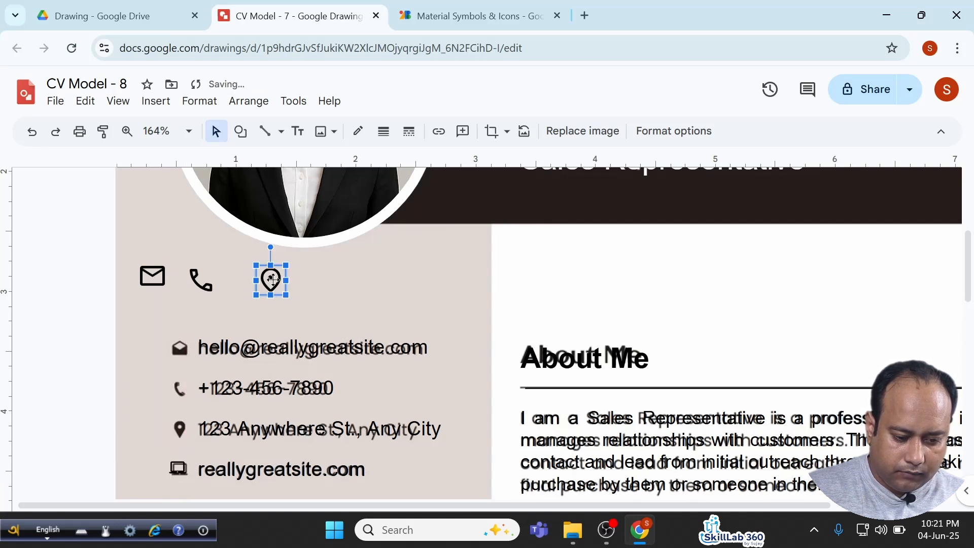
{"action": "left_click", "coordinate": [194, 280], "text": "shift"}
{"action": "left_click", "coordinate": [153, 277], "text": "shift"}
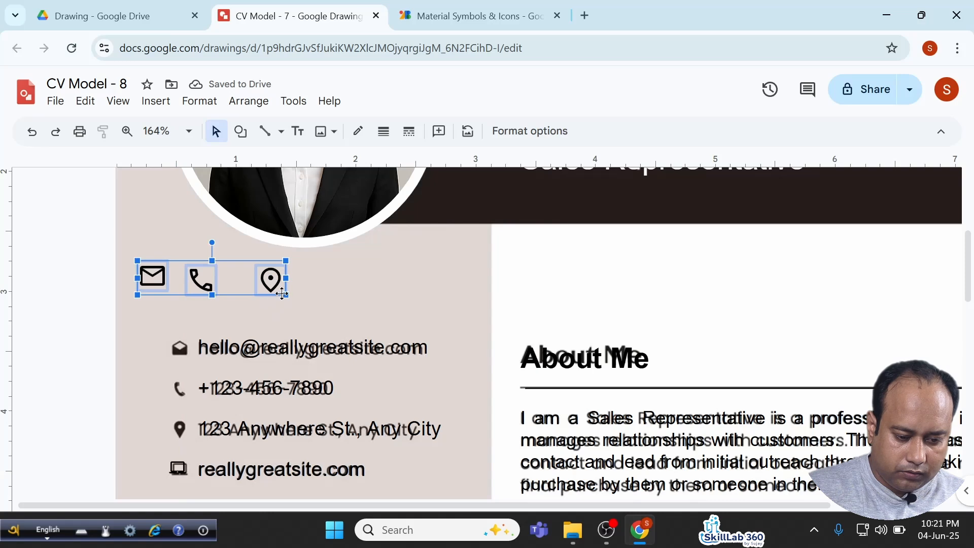
{"action": "left_click_drag", "start_coordinate": [285, 294], "coordinate": [181, 426]}
{"action": "left_click", "coordinate": [107, 299]}
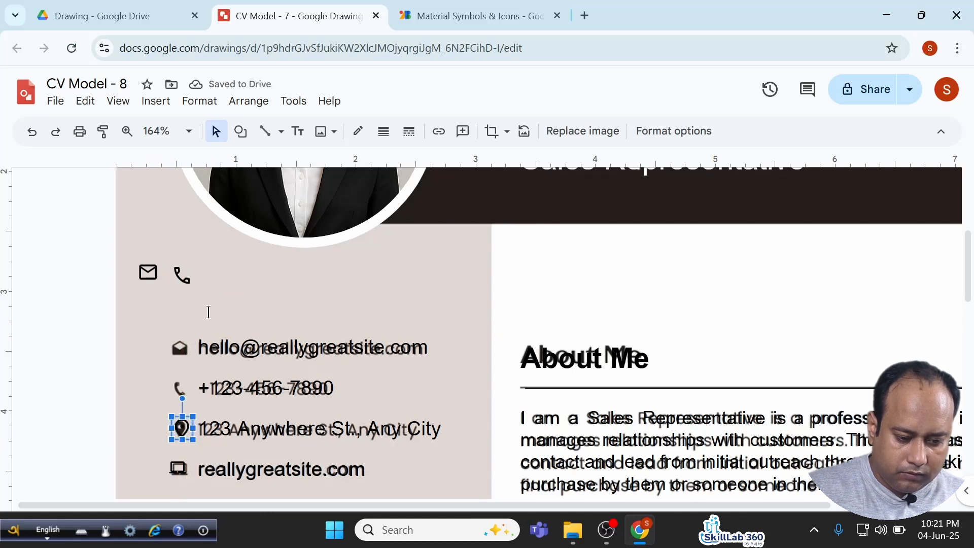
Position the call and mail icons over the template's matching icons beside the phone and email lines.
{"action": "left_click_drag", "start_coordinate": [187, 279], "coordinate": [181, 391]}
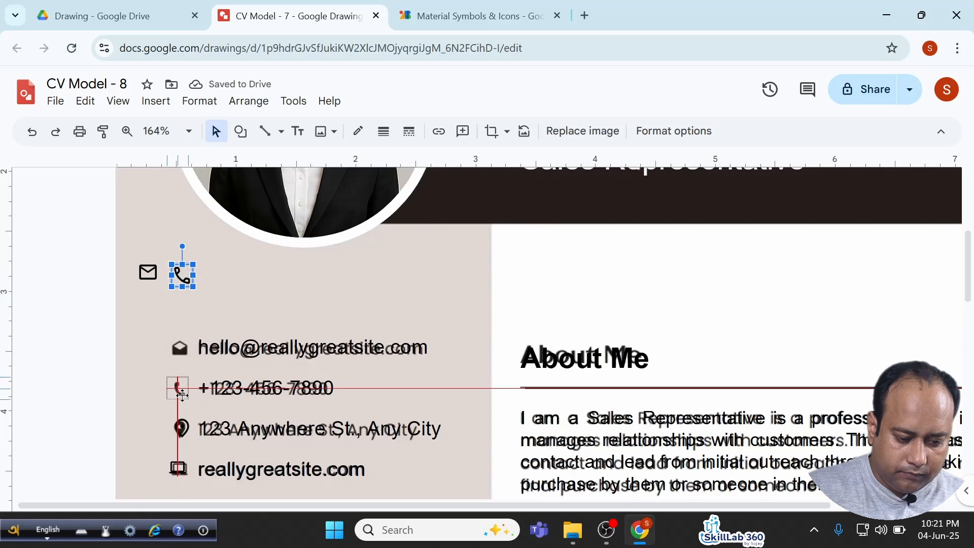
{"action": "left_click_drag", "start_coordinate": [148, 272], "coordinate": [181, 349]}
{"action": "left_click", "coordinate": [86, 357]}
Delete the original CV template image from behind the recreated text, shapes and icons.
{"action": "scroll", "coordinate": [365, 398], "scroll_direction": "down", "scroll_amount": 5}
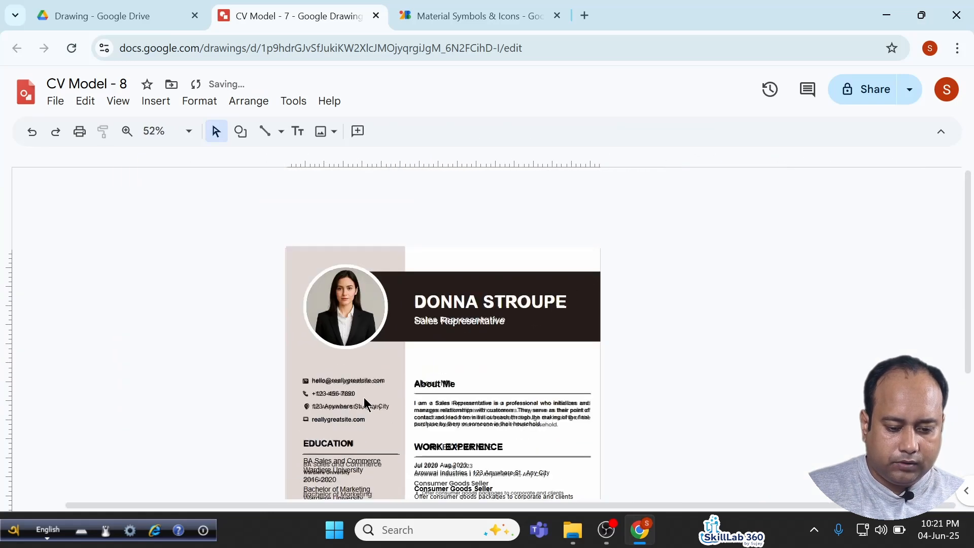
{"action": "scroll", "coordinate": [364, 397], "scroll_direction": "down", "scroll_amount": 4}
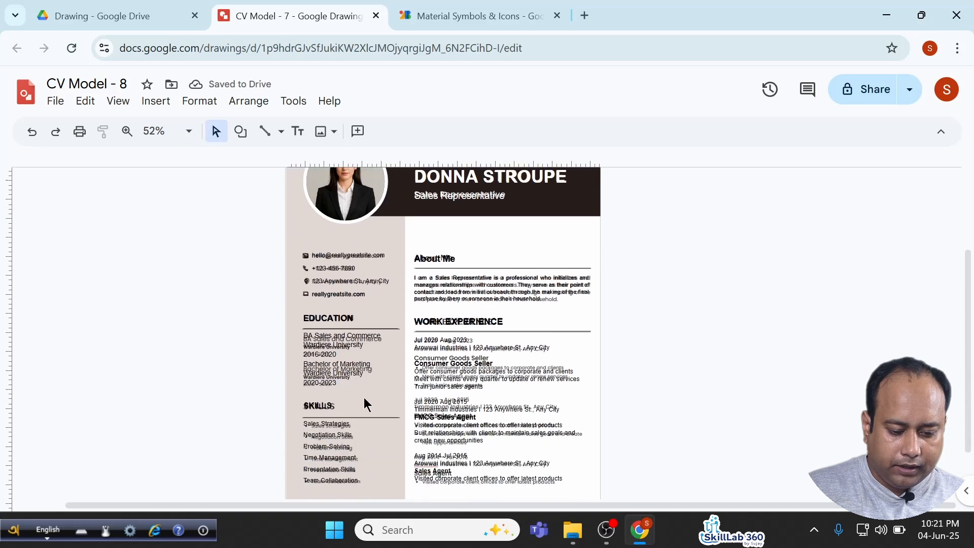
{"action": "scroll", "coordinate": [408, 408], "scroll_direction": "up", "scroll_amount": 3}
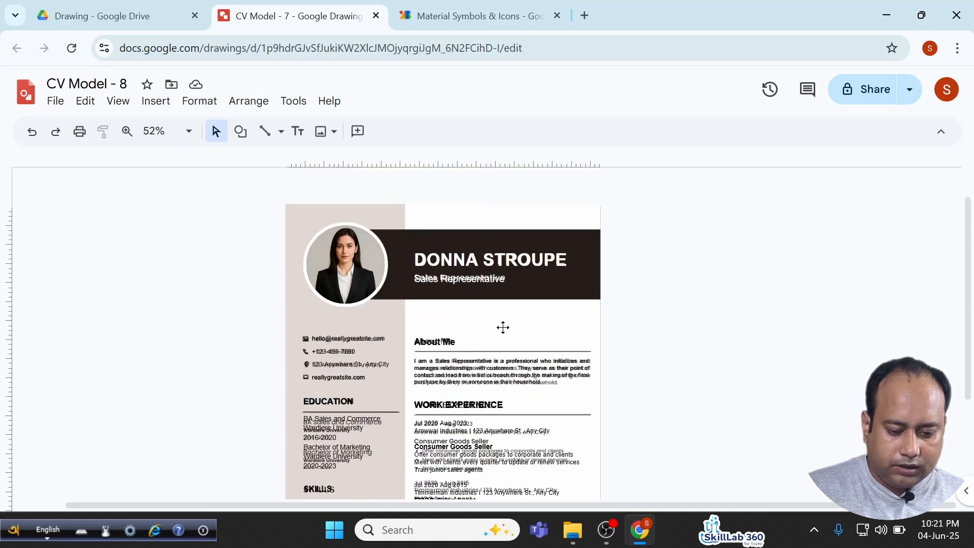
{"action": "left_click", "coordinate": [511, 327]}
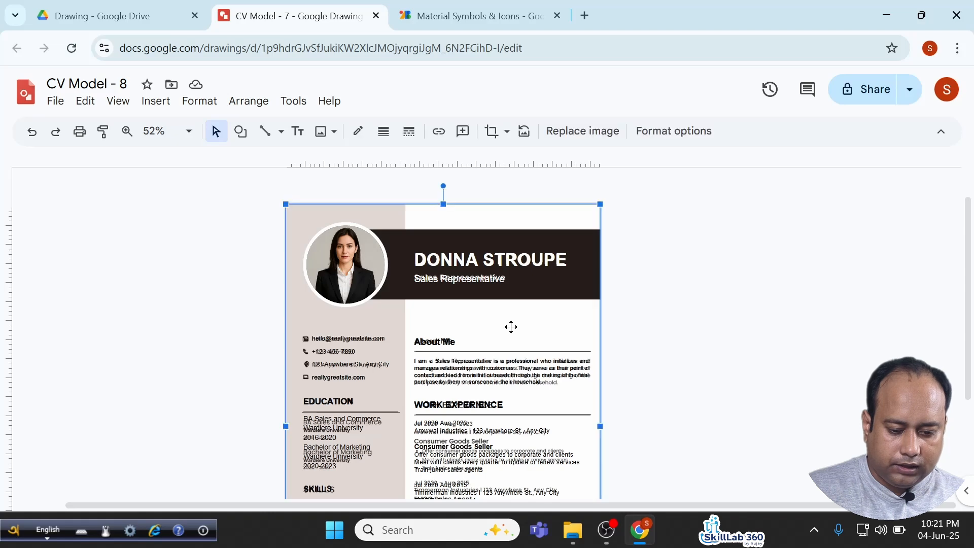
{"action": "key", "text": "Delete"}
{"action": "scroll", "coordinate": [511, 326], "scroll_direction": "down", "scroll_amount": 1}
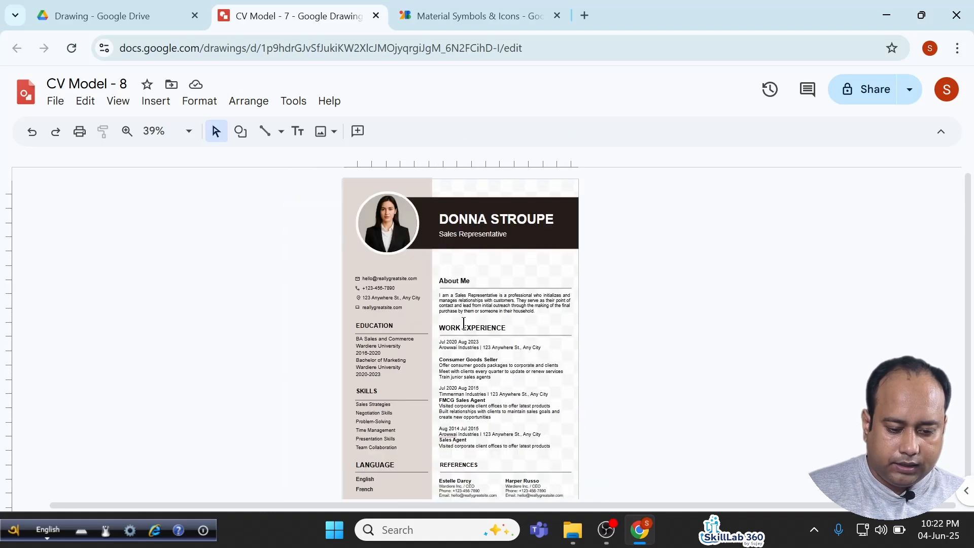
Download the finished drawing as a JPEG image.
{"action": "left_click", "coordinate": [53, 101]}
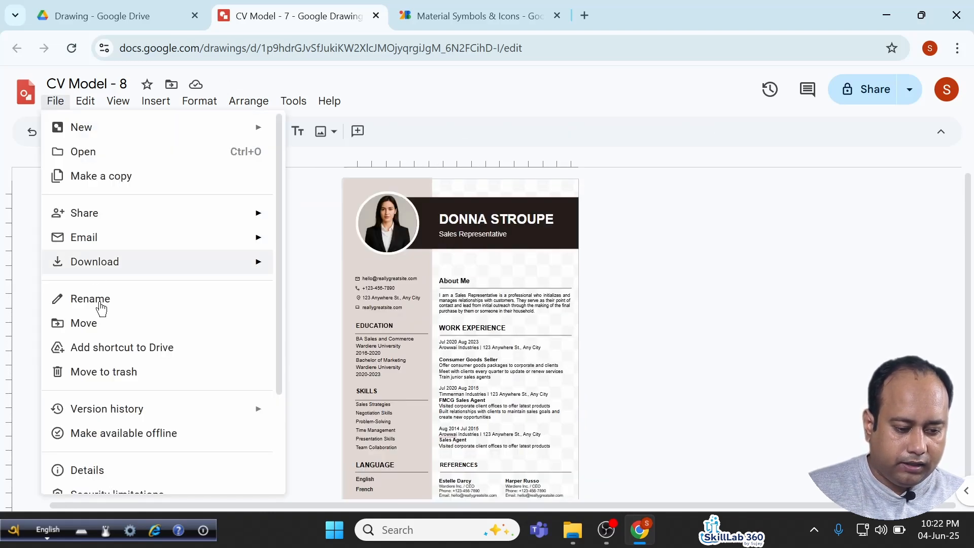
{"action": "mouse_move", "coordinate": [246, 271]}
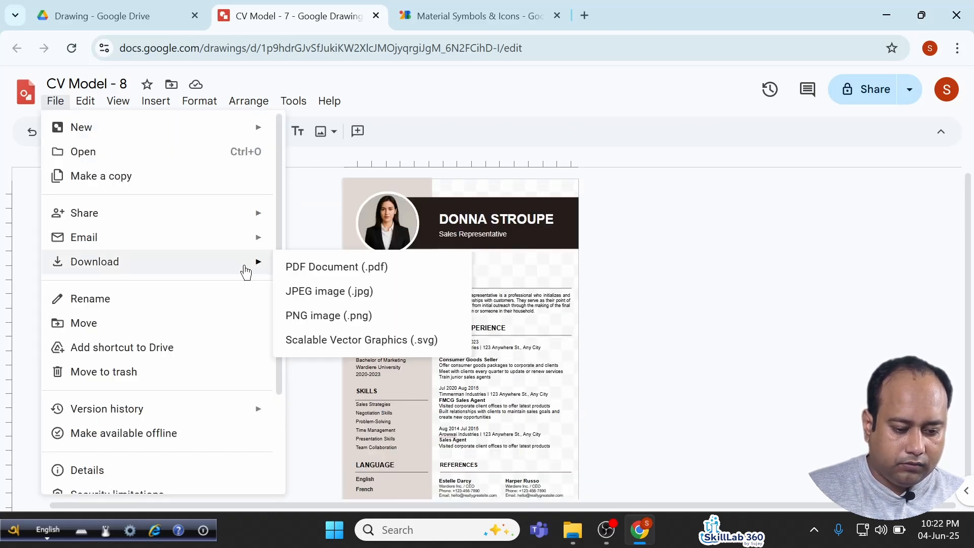
{"action": "left_click", "coordinate": [324, 299]}
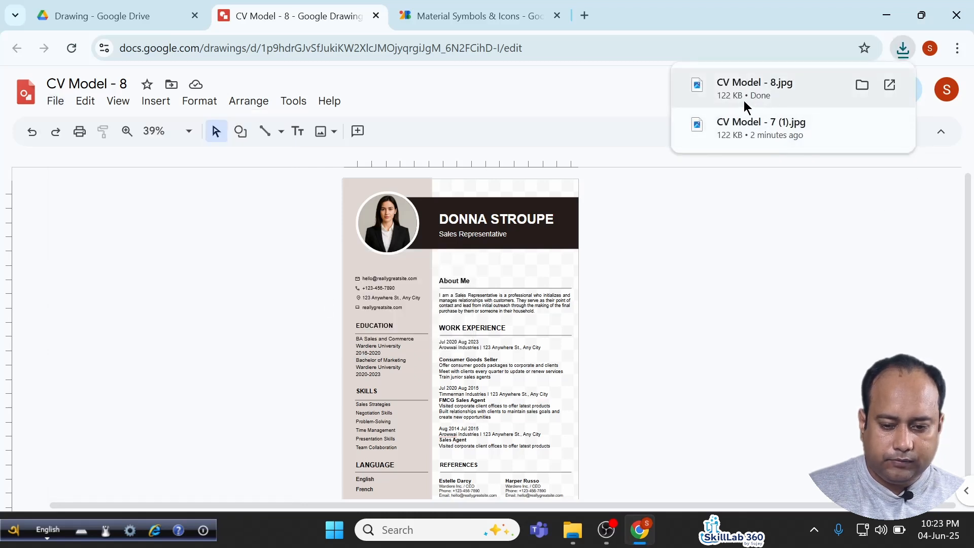
Show the downloaded CV Model - 8.jpg in its folder and open the image full-screen to examine the finished CV.
{"action": "left_click", "coordinate": [860, 89]}
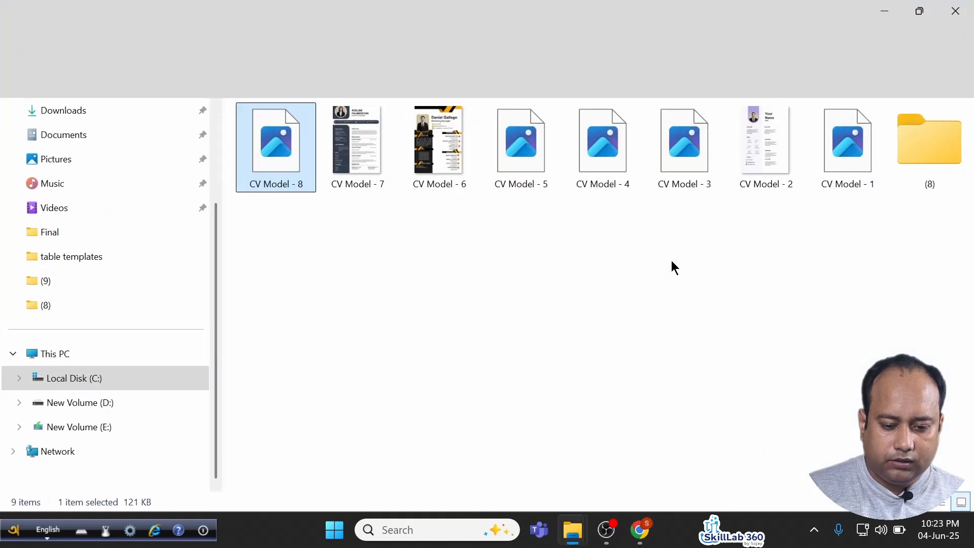
{"action": "double_click", "coordinate": [266, 148]}
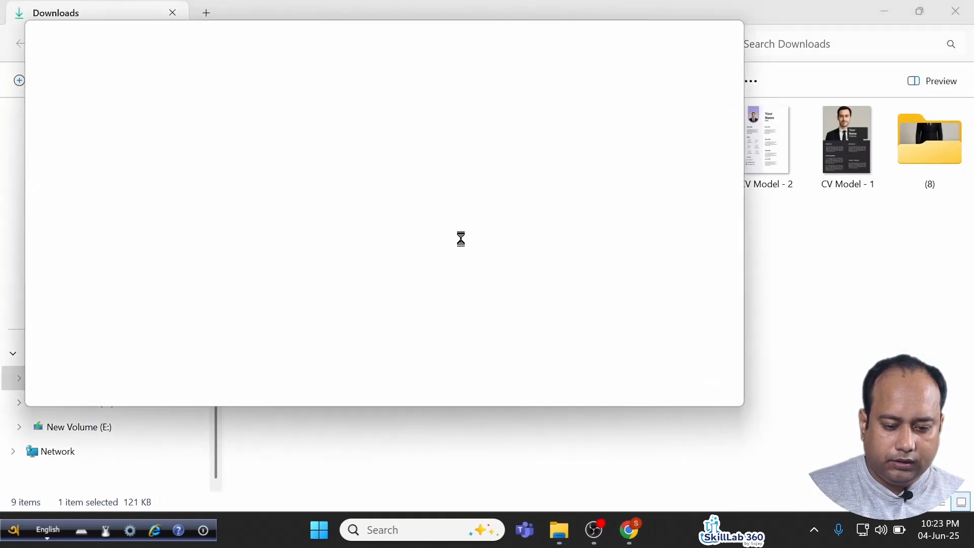
{"action": "left_click", "coordinate": [689, 37]}
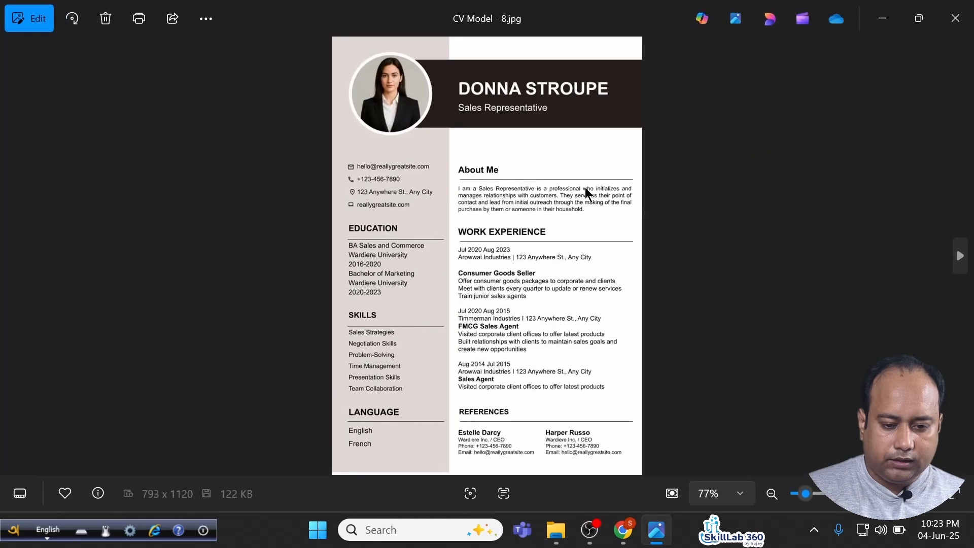